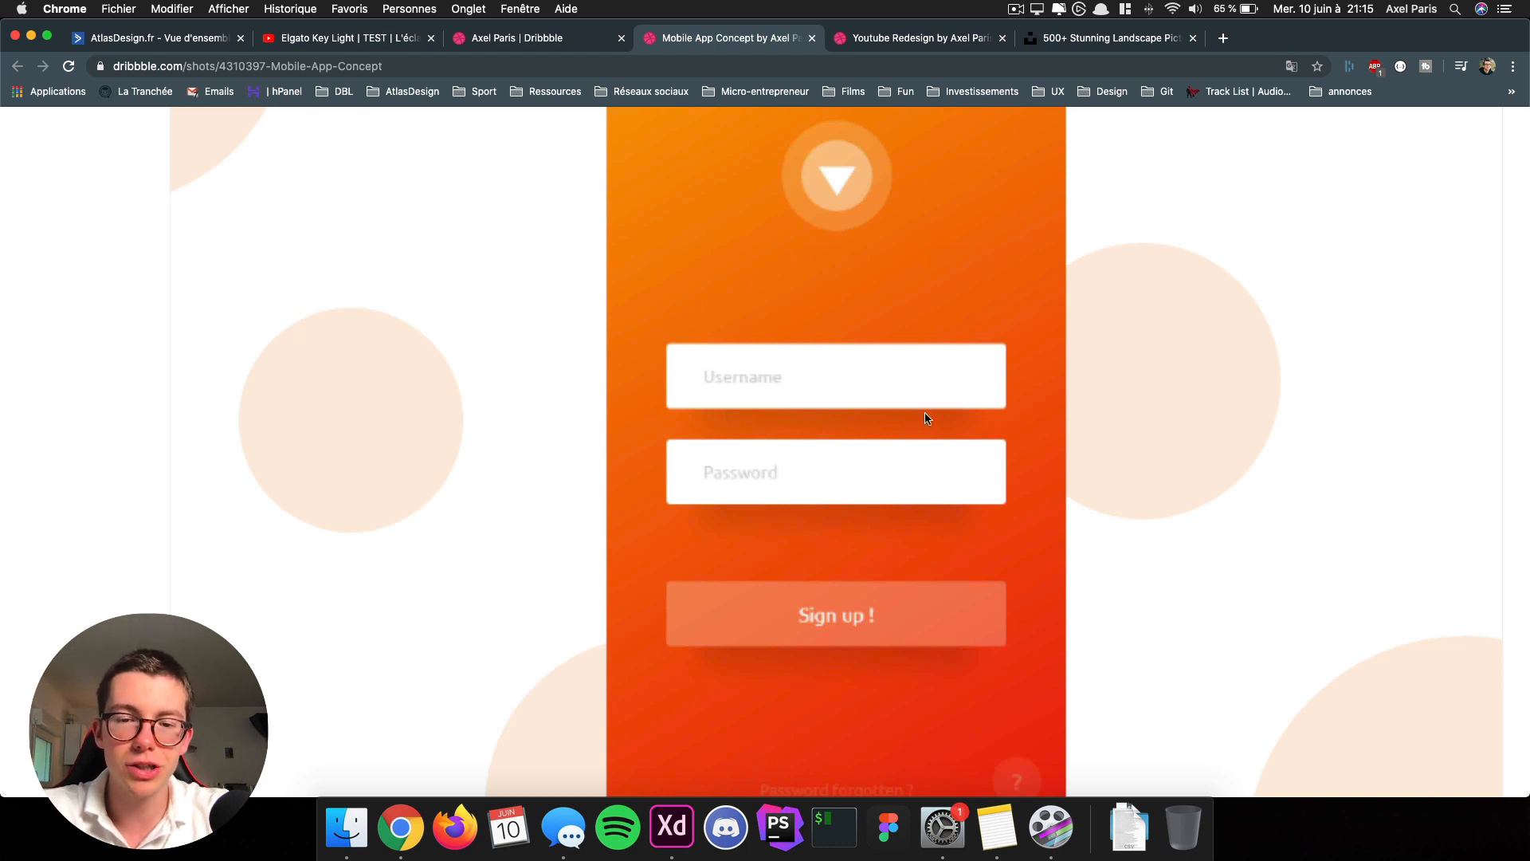
Step: Examine the shadows in the Mobile App Concept and Youtube Redesign shots on Dribbble, and bring up the blank artboard in Adobe XD
scroll(874, 581, down, 2)
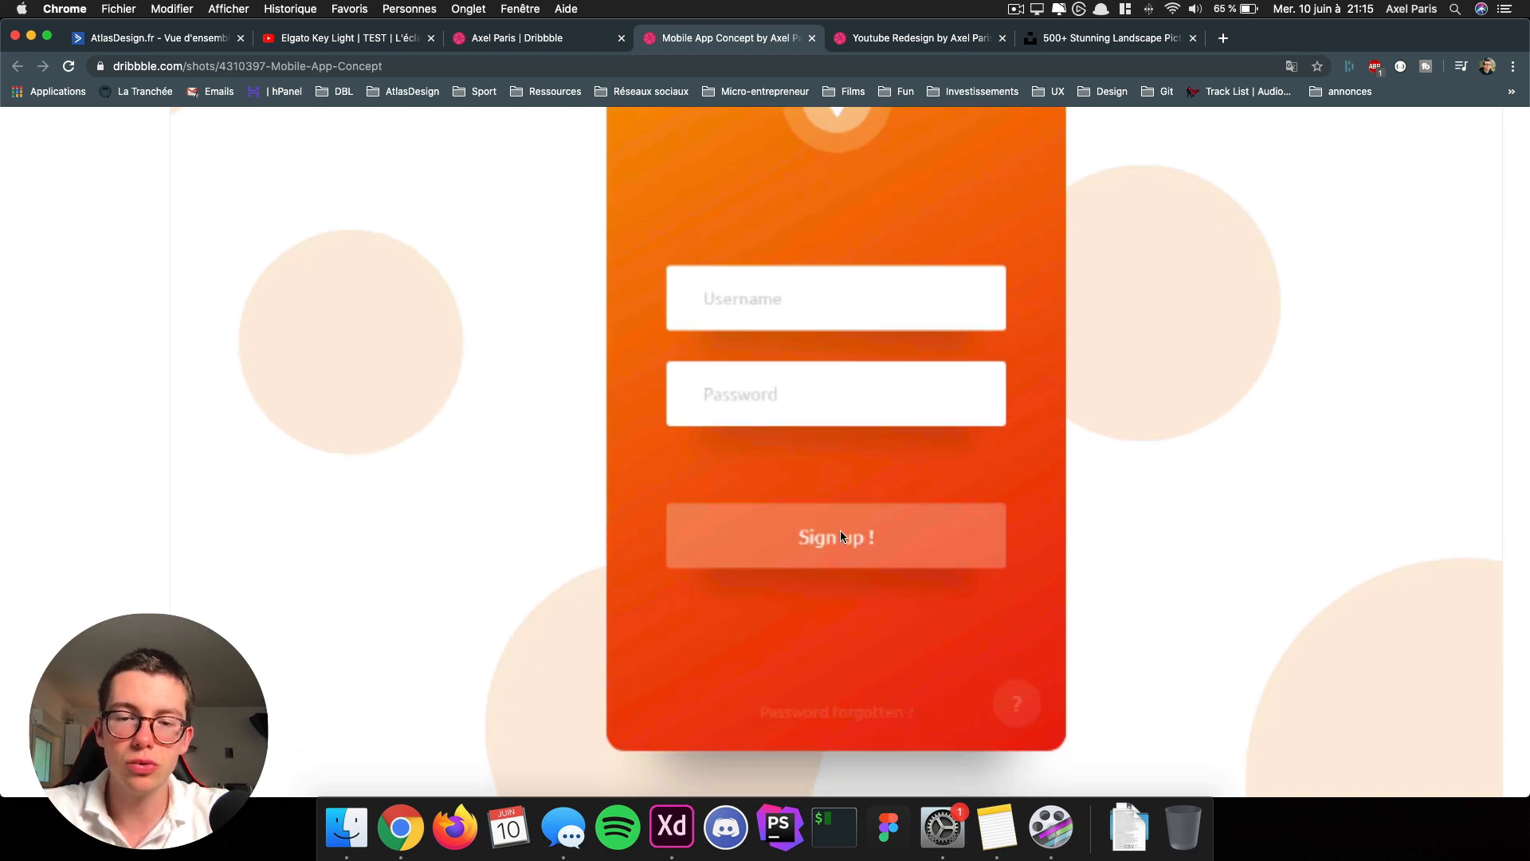
click(890, 43)
scroll(813, 312, down, 2)
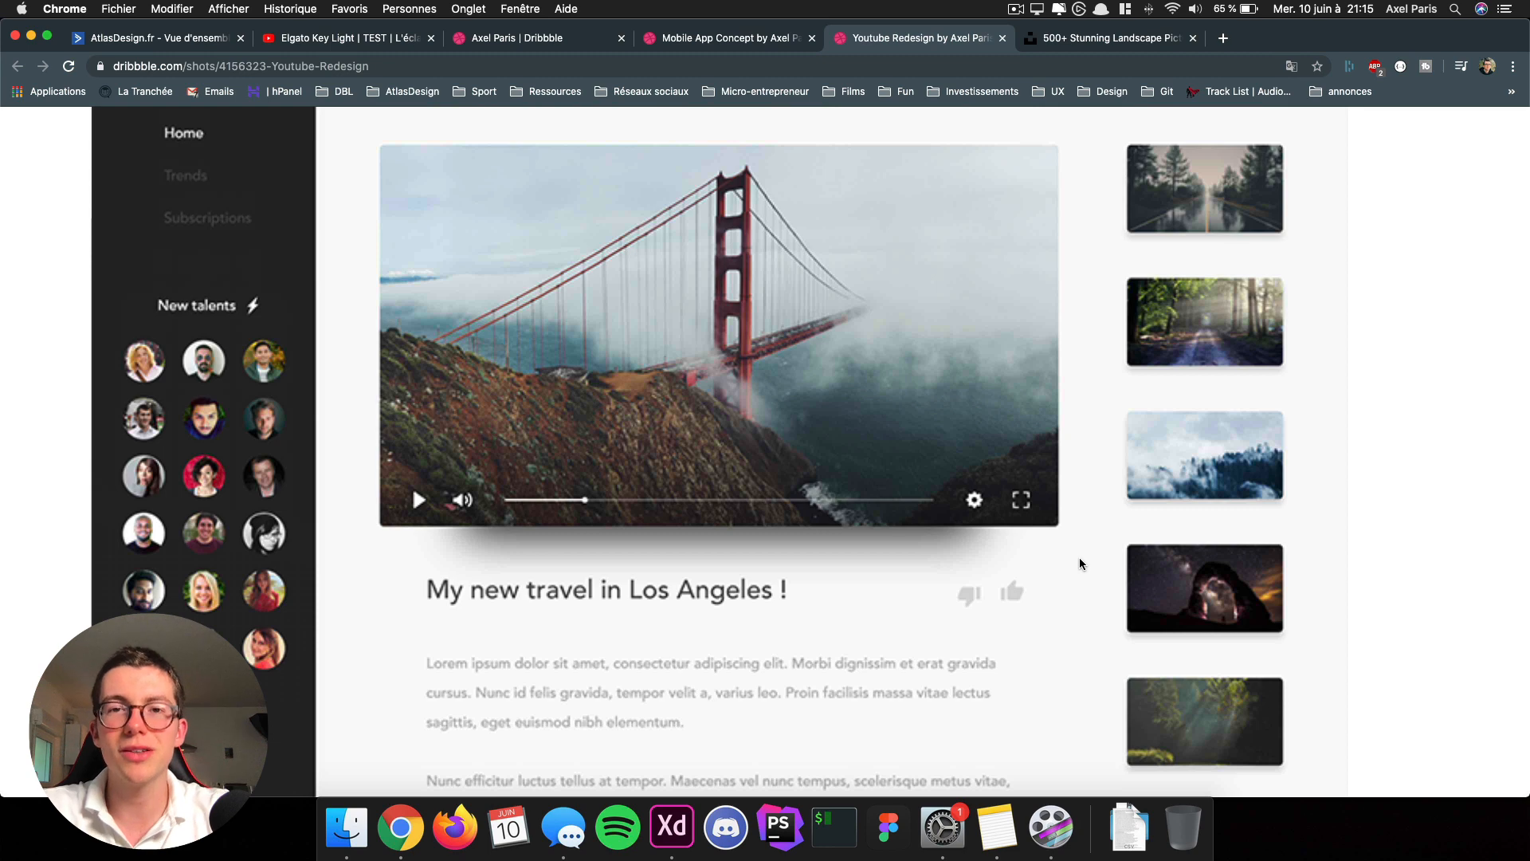
key(ctrl+Right)
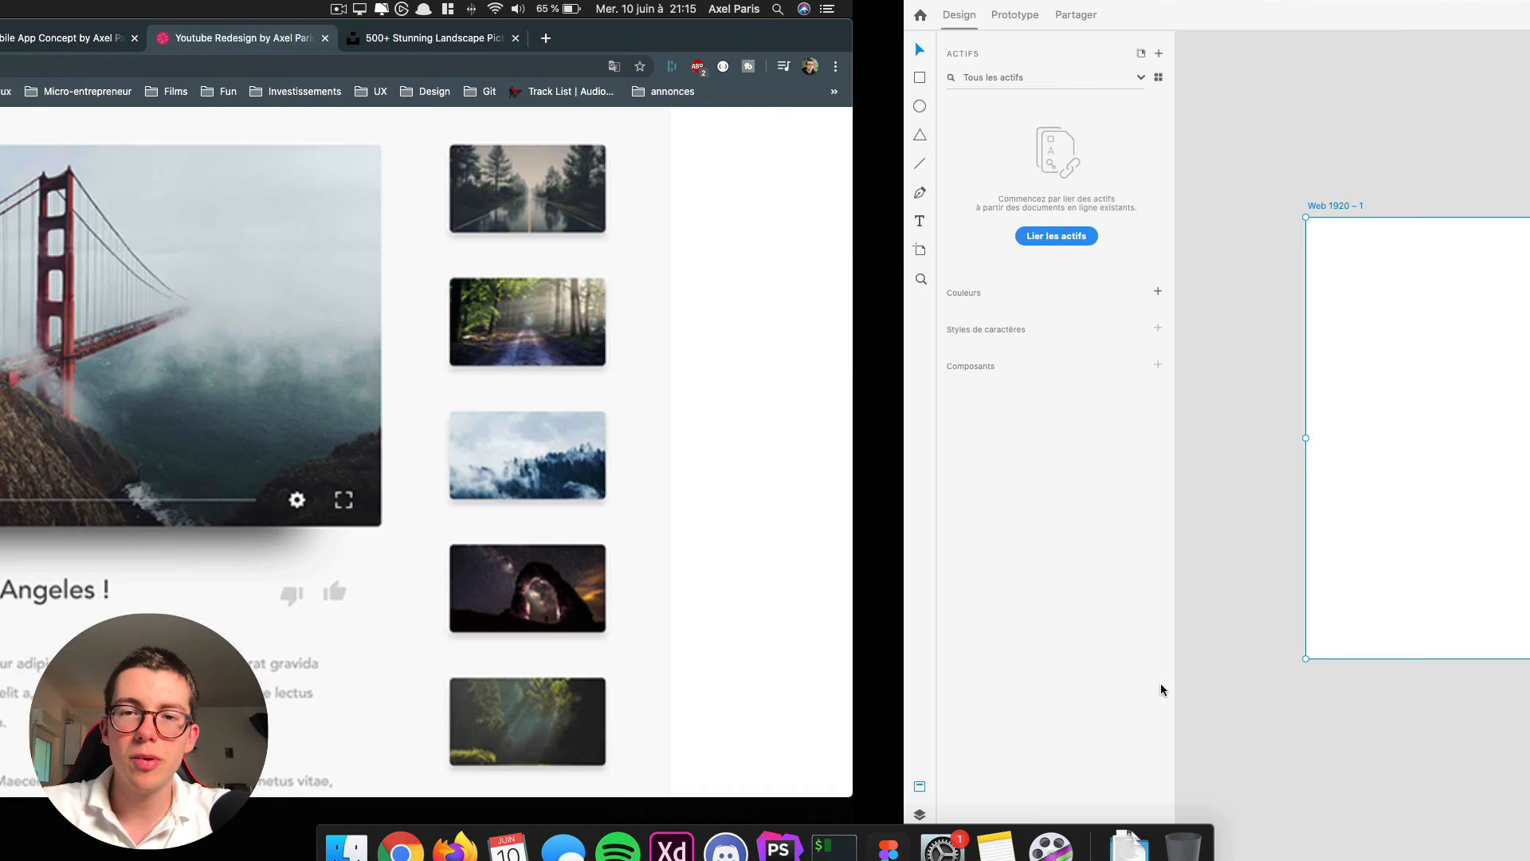
scroll(733, 319, down, 2)
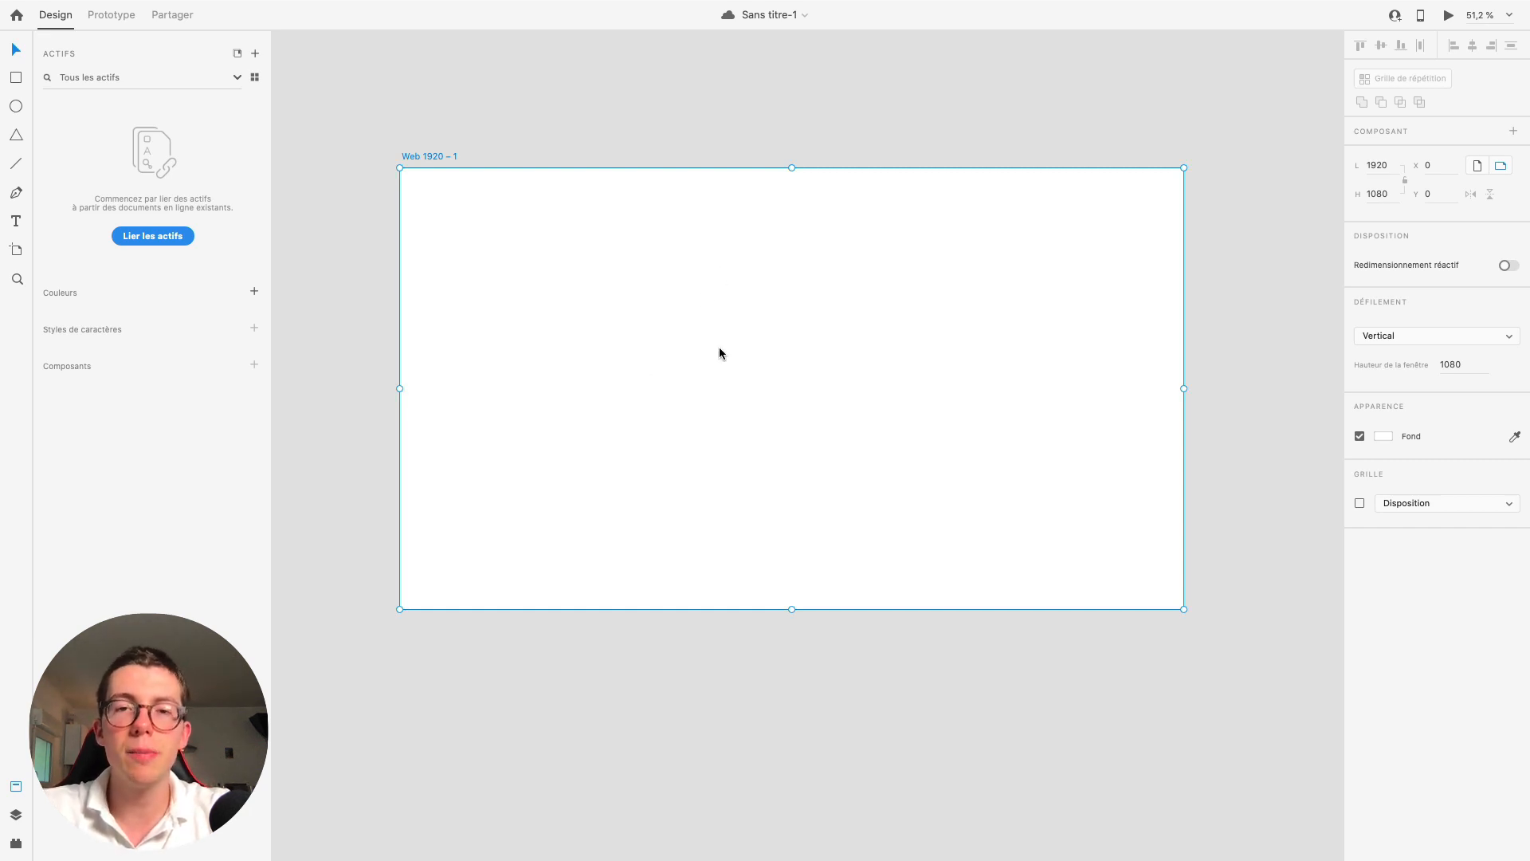
Step: Switch to Chrome and copy the photo of the wooden lake cabin below mountains from the Unsplash landscape results
key(ctrl+Left)
click(1111, 47)
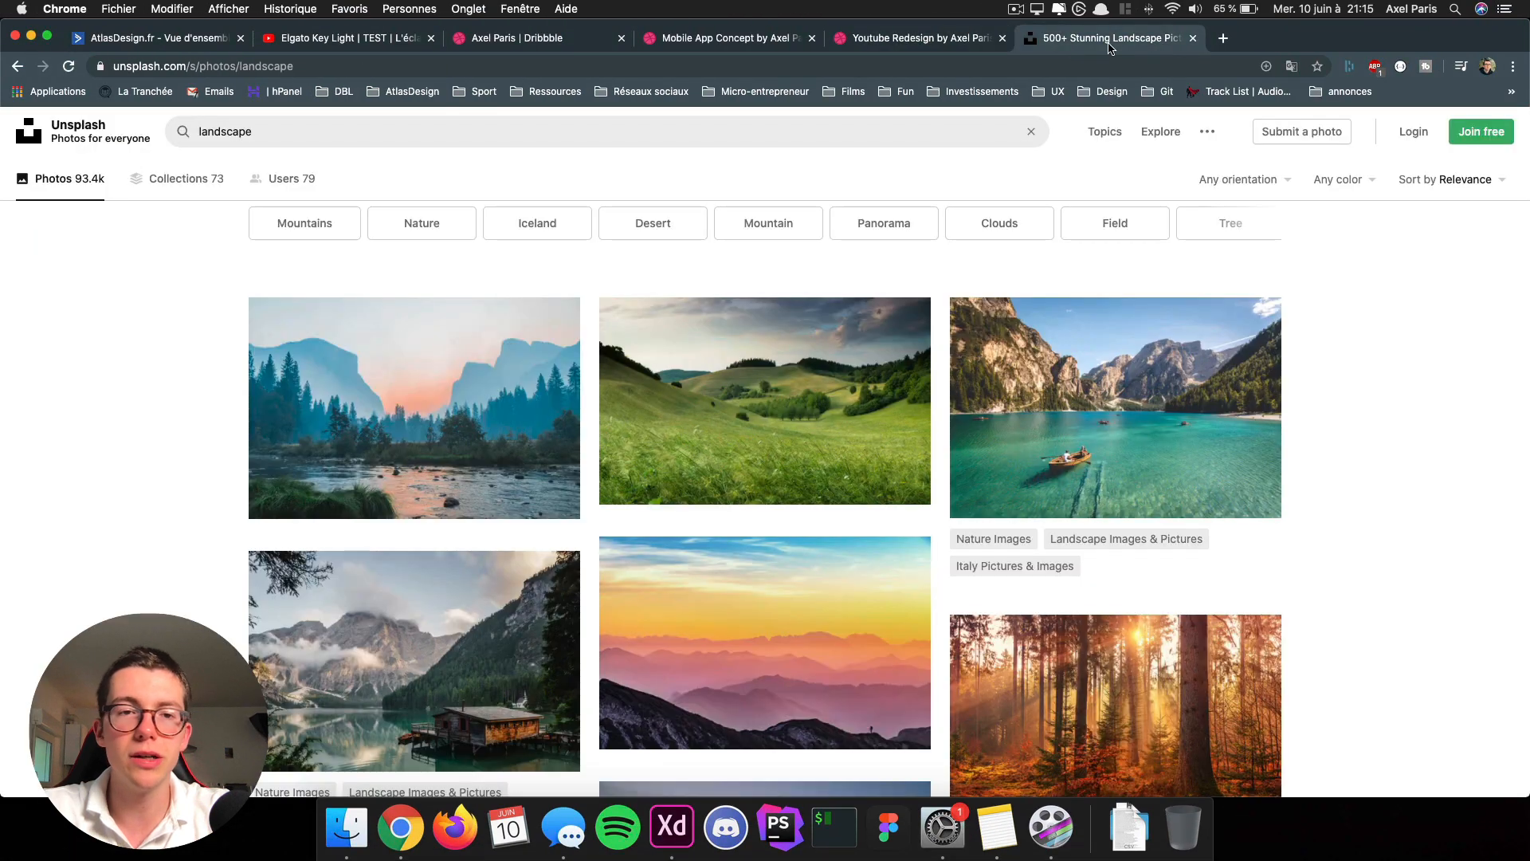
click(253, 123)
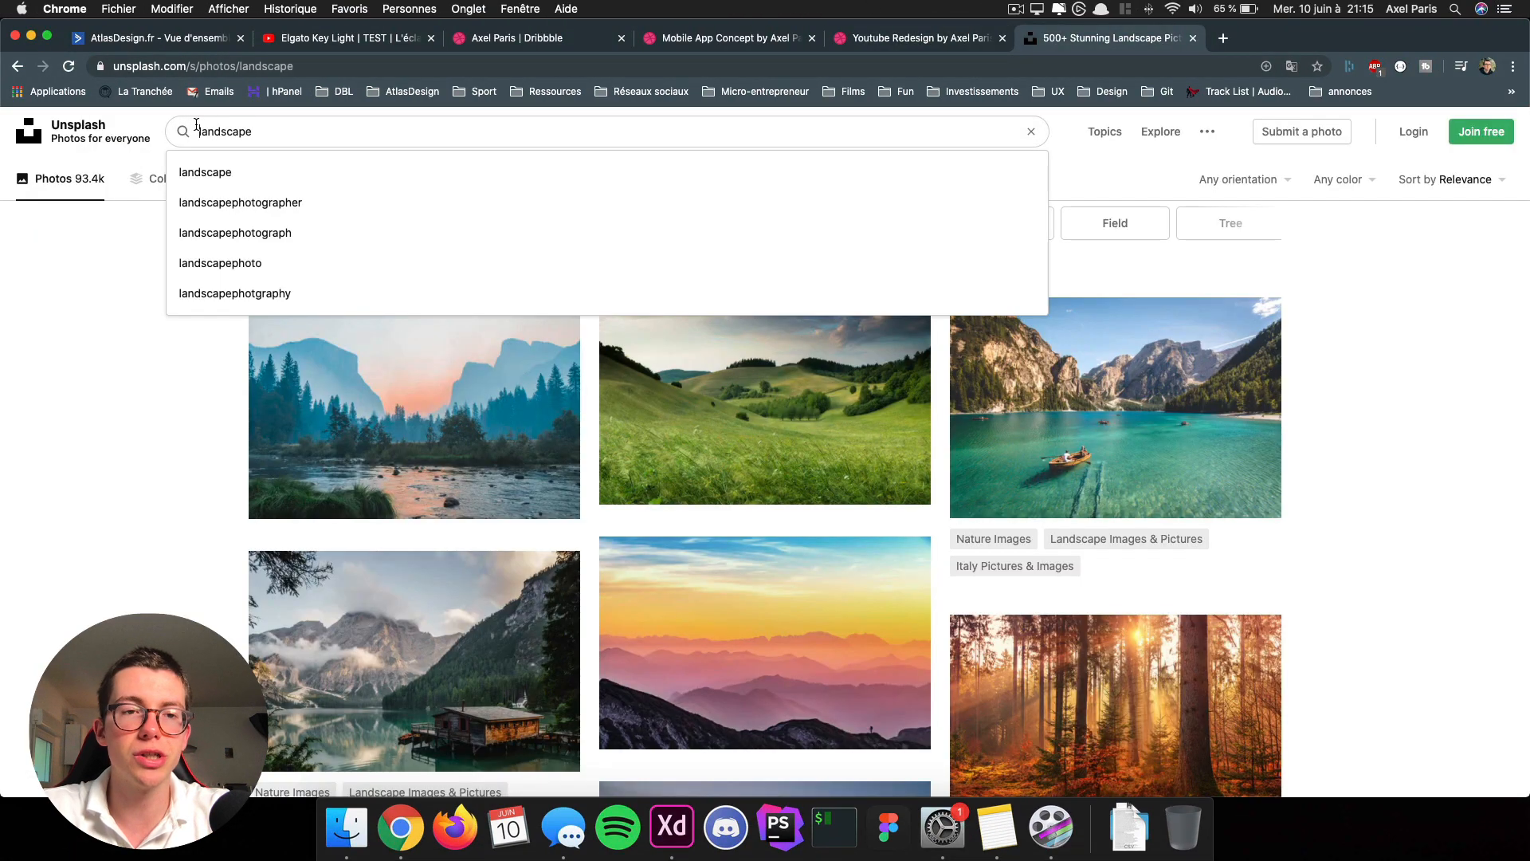
scroll(486, 403, down, 3)
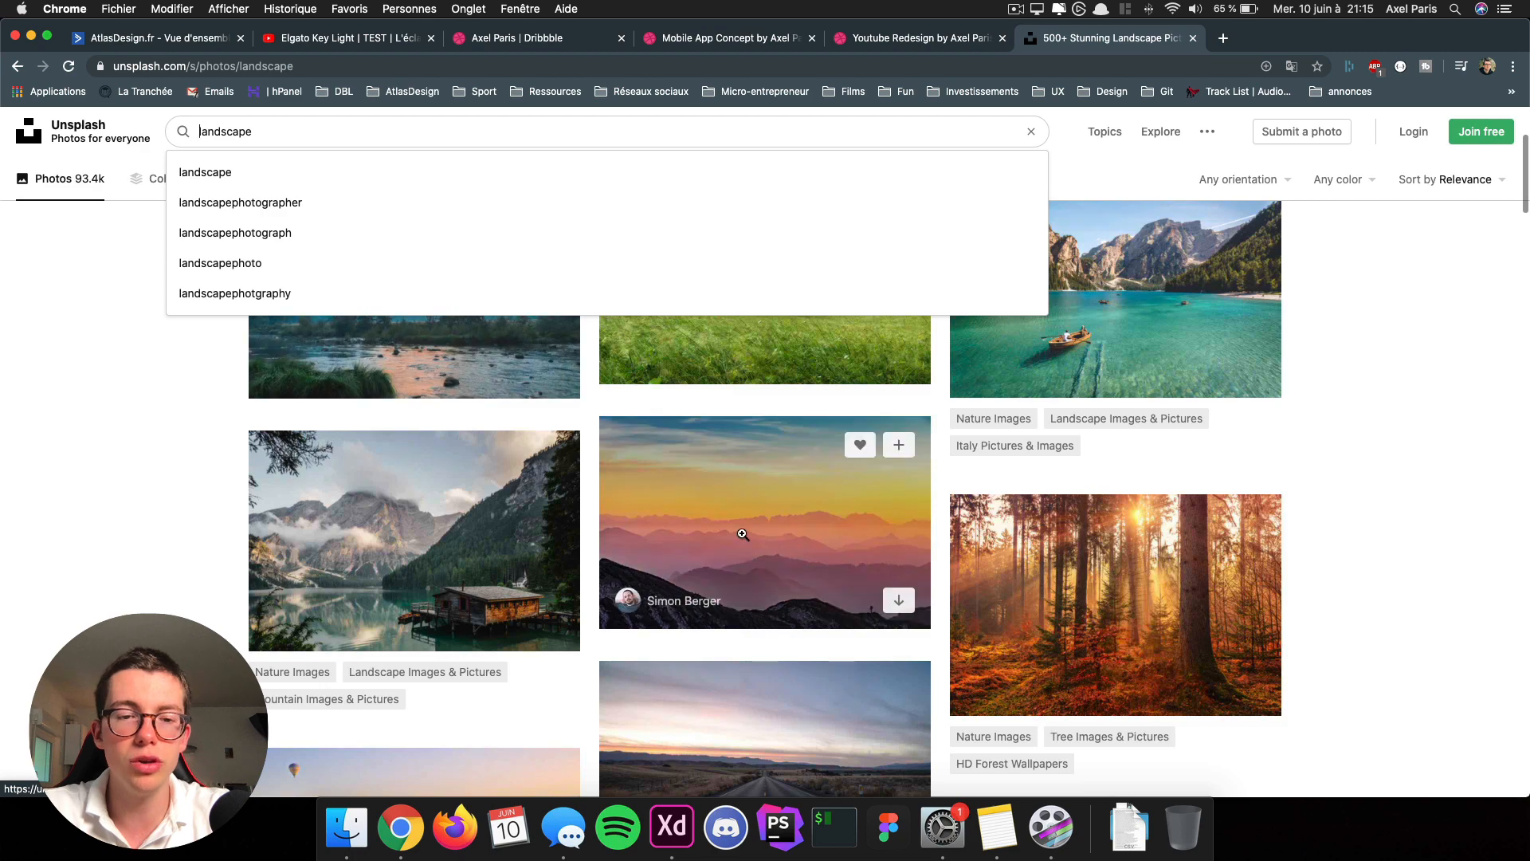
scroll(486, 403, down, 5)
scroll(371, 504, up, 4)
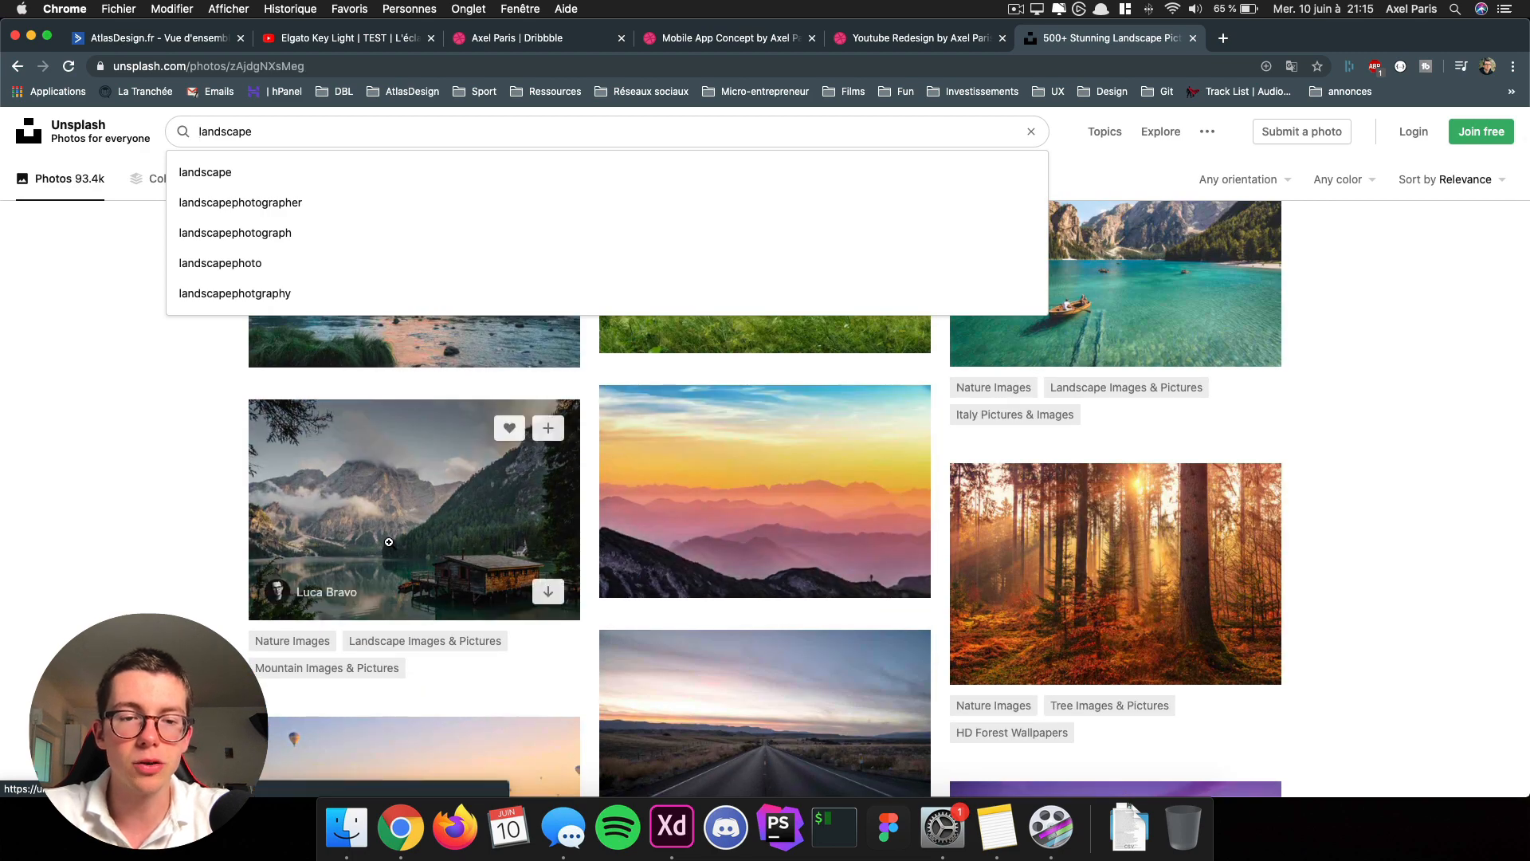
click(371, 504)
right_click(761, 434)
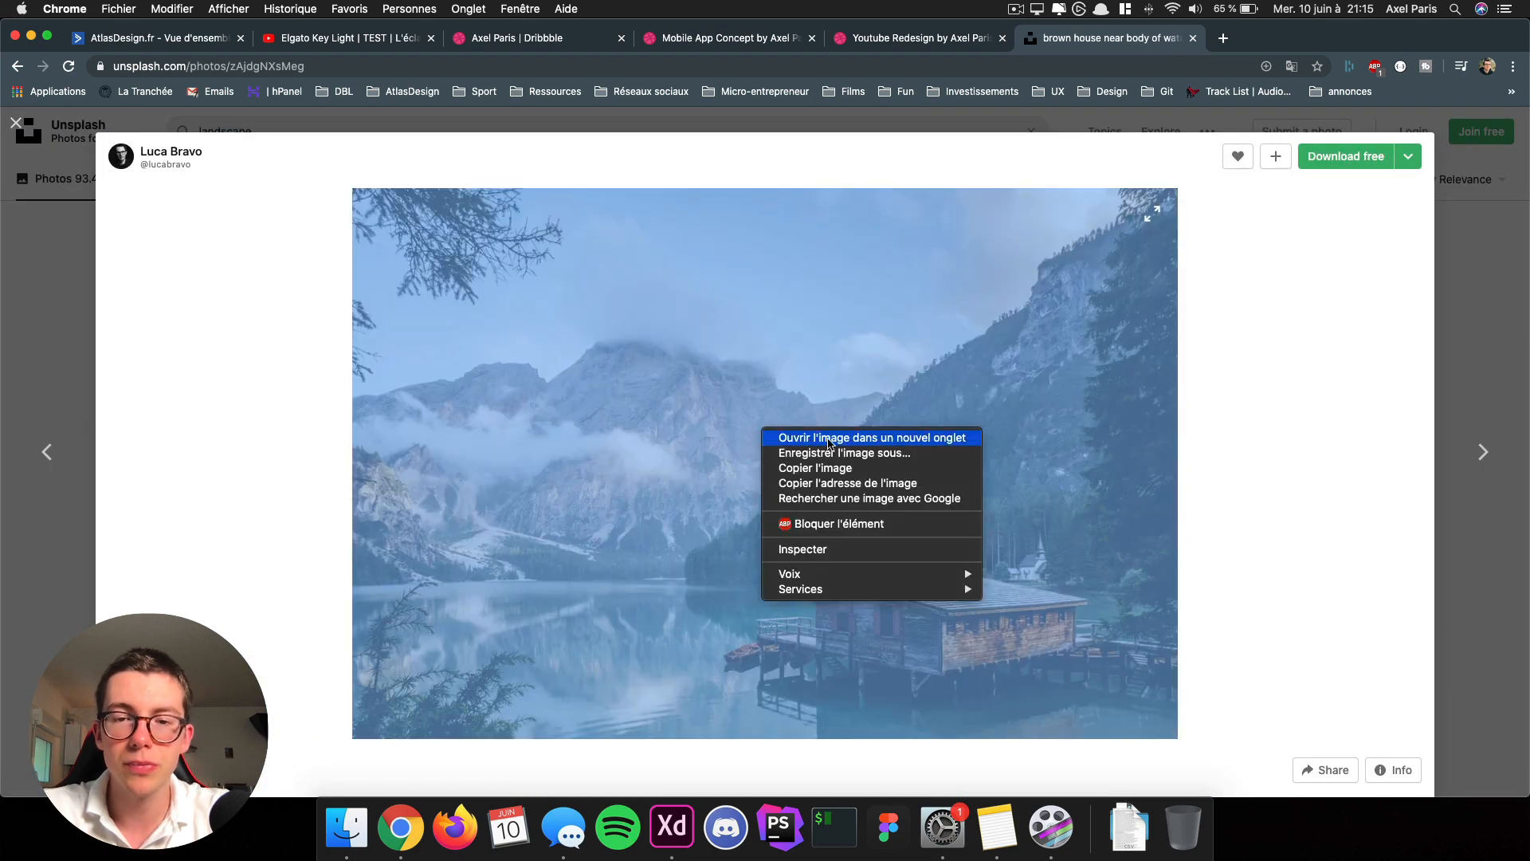
click(837, 468)
Step: Switch to Adobe XD, paste the photo onto the Web 1920 – 1 artboard and scale it to about 761 × 507, centred horizontally
key(ctrl+Right)
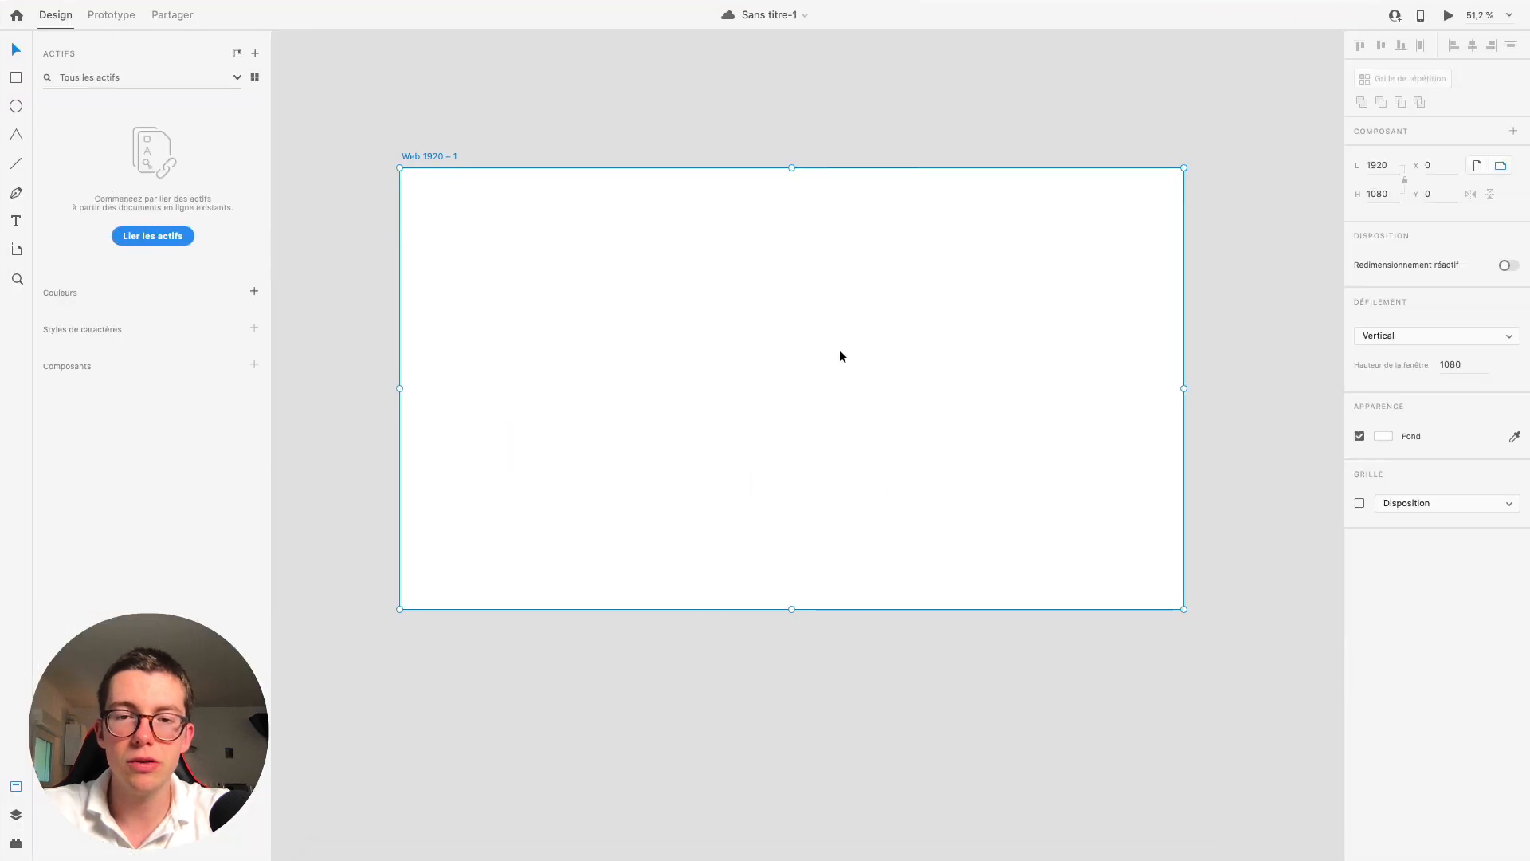
key(super+v)
drag(870, 369, 839, 383)
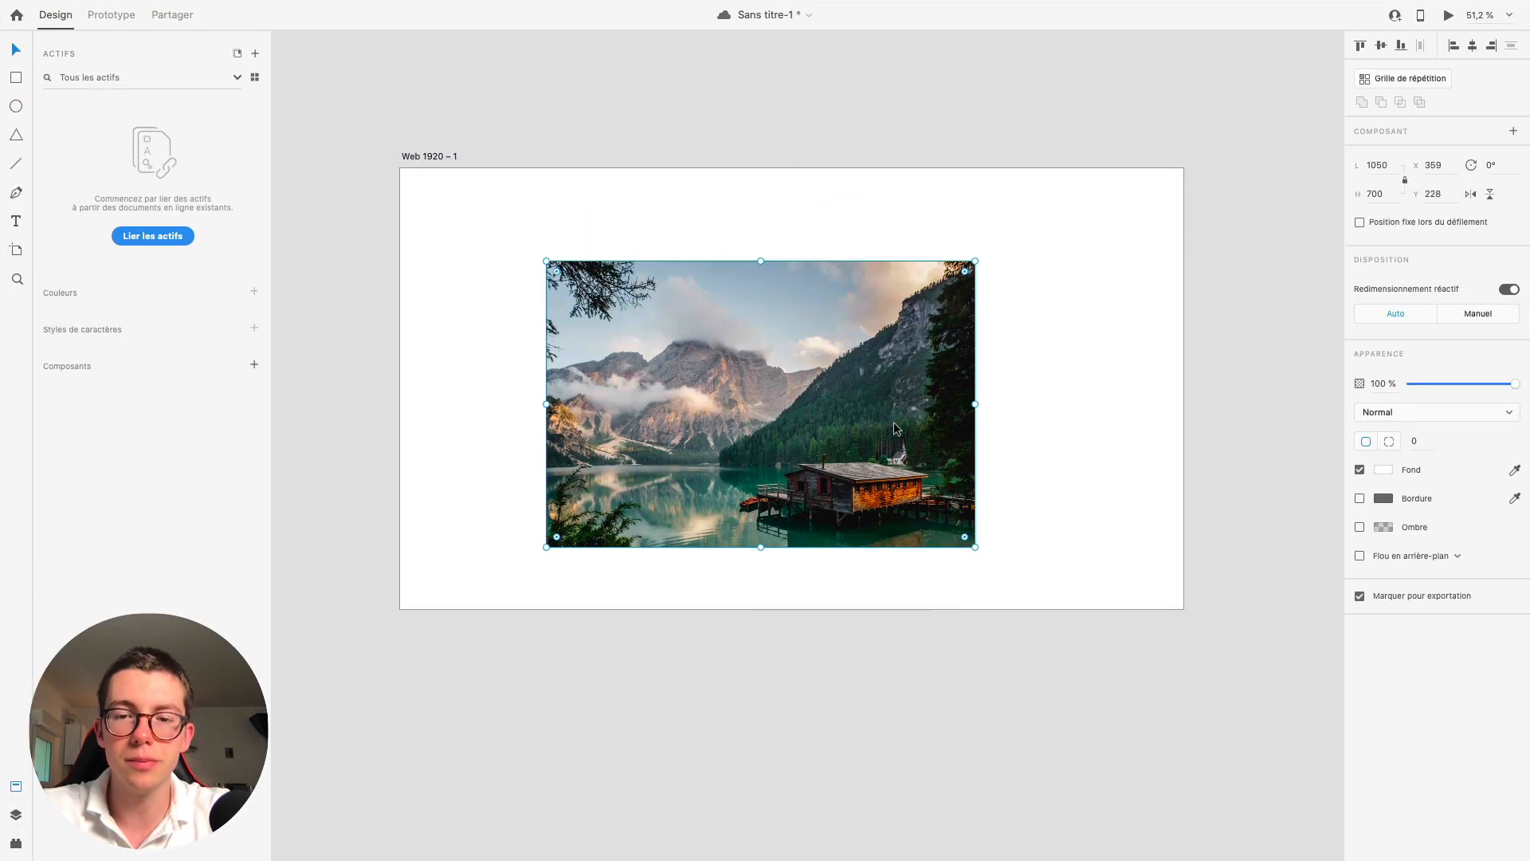
drag(974, 545, 857, 499)
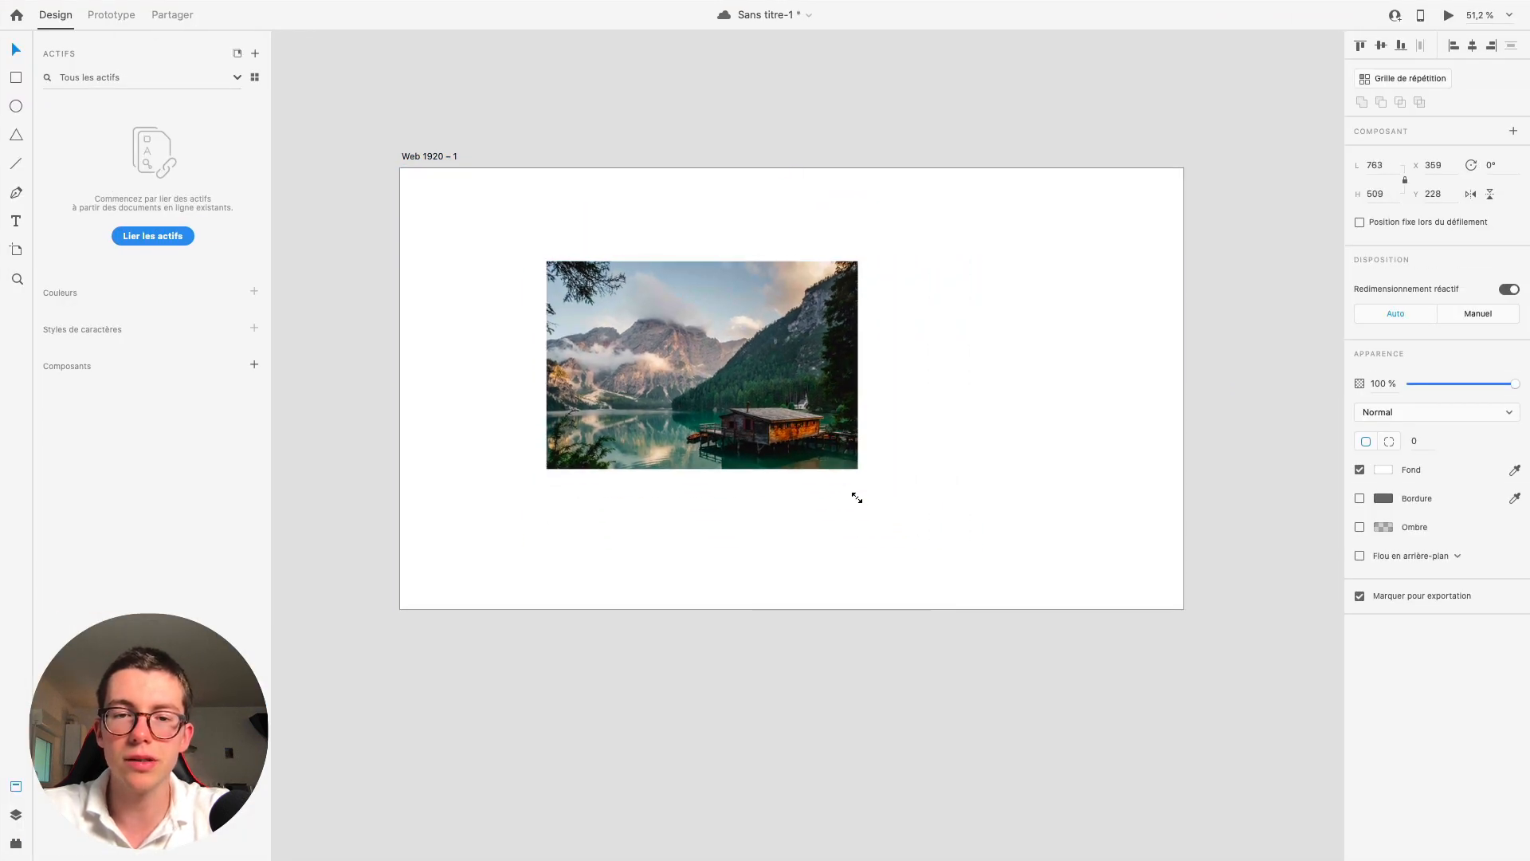
drag(740, 363, 818, 362)
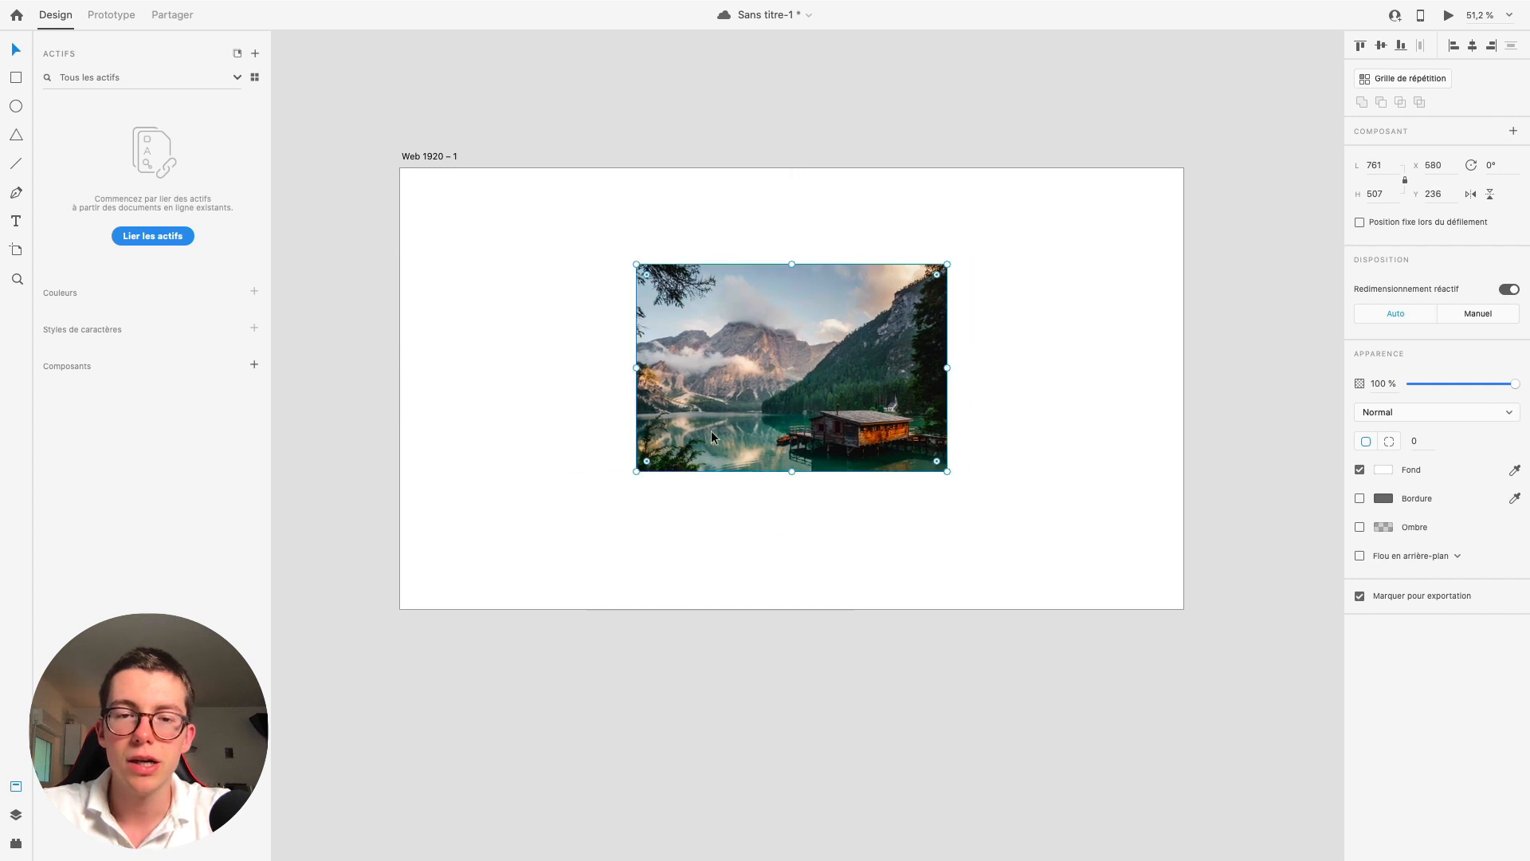
Step: Round all corners of the photo to a radius of about 18
drag(647, 463, 640, 462)
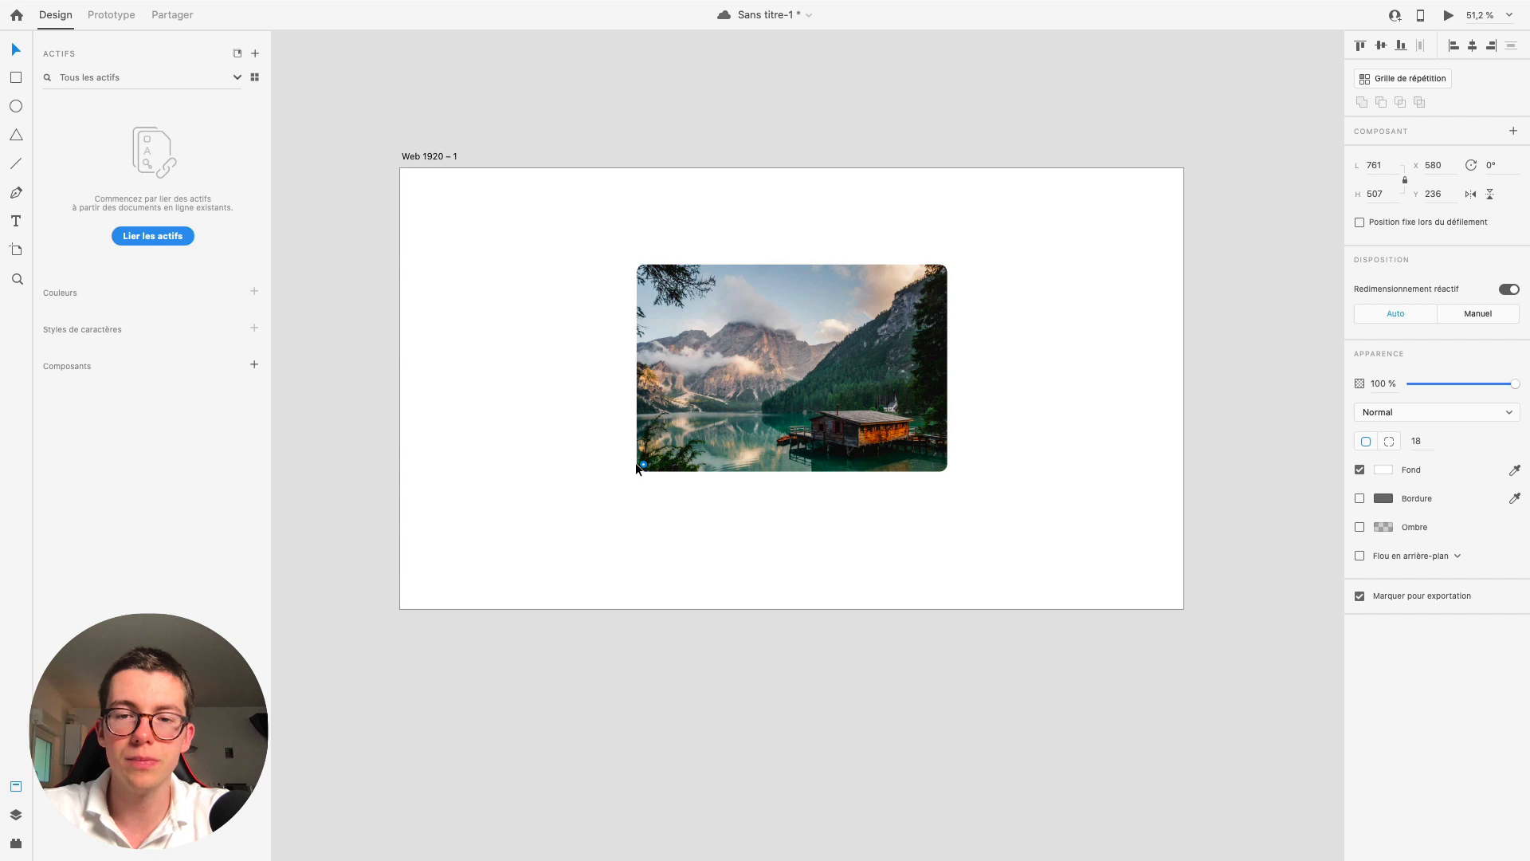
click(763, 534)
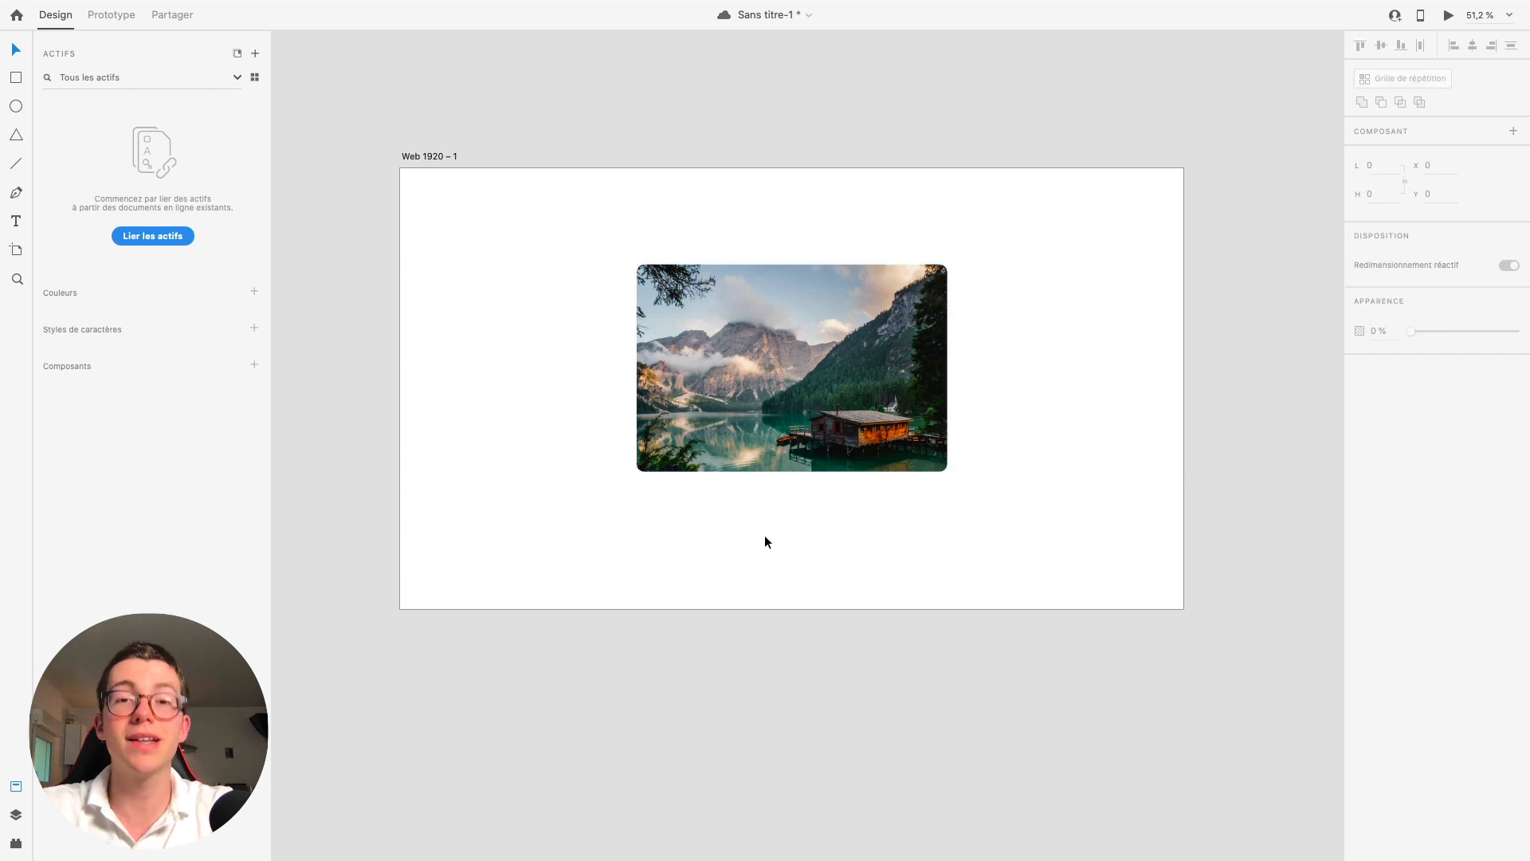
Step: Enable a drop shadow on the photo and raise the opacity of its black colour to about 73%
click(837, 366)
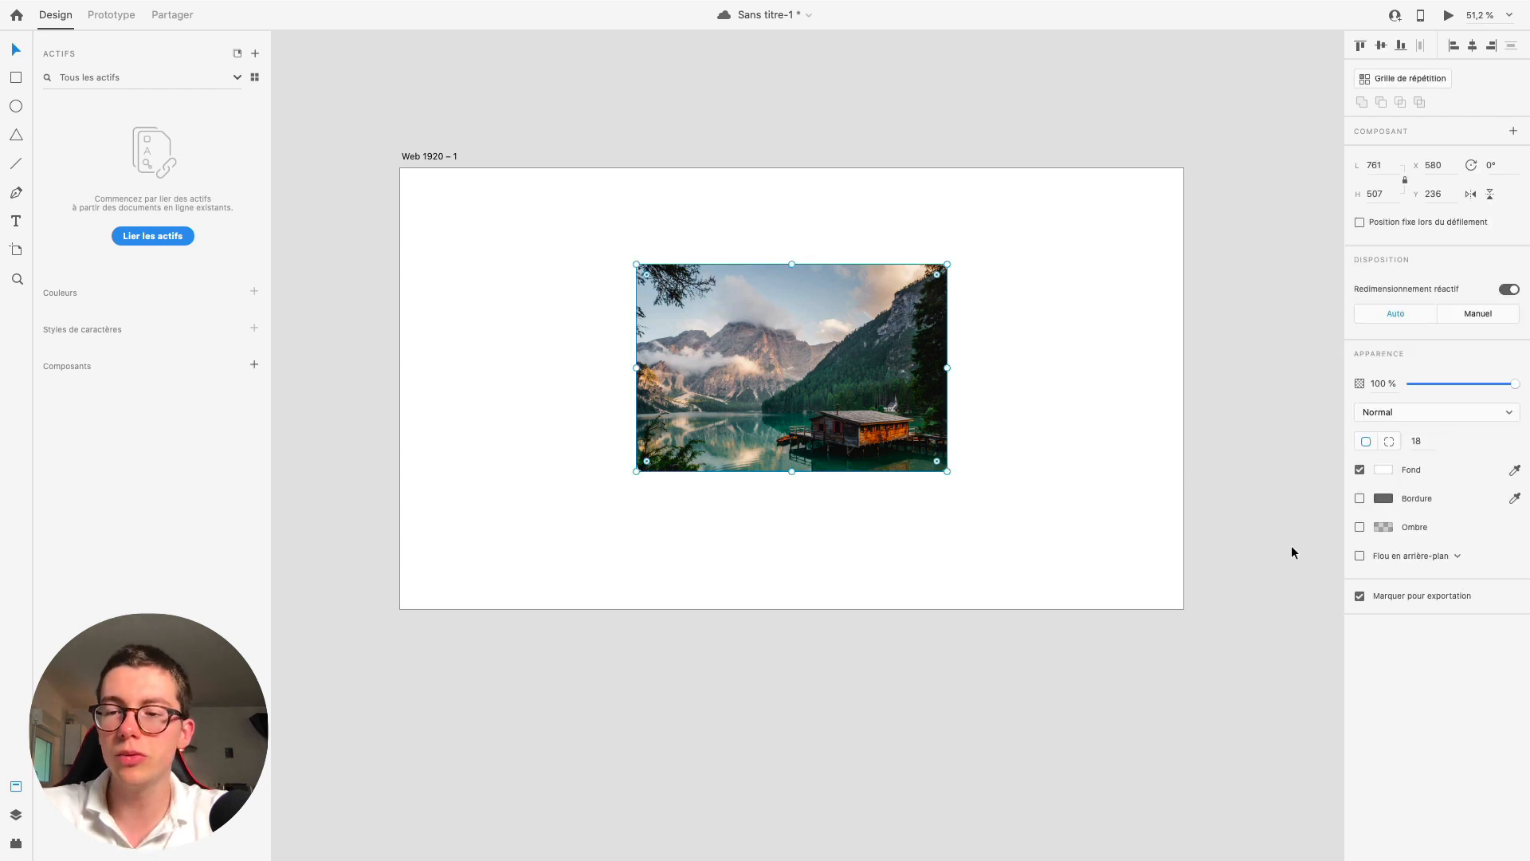
click(1360, 528)
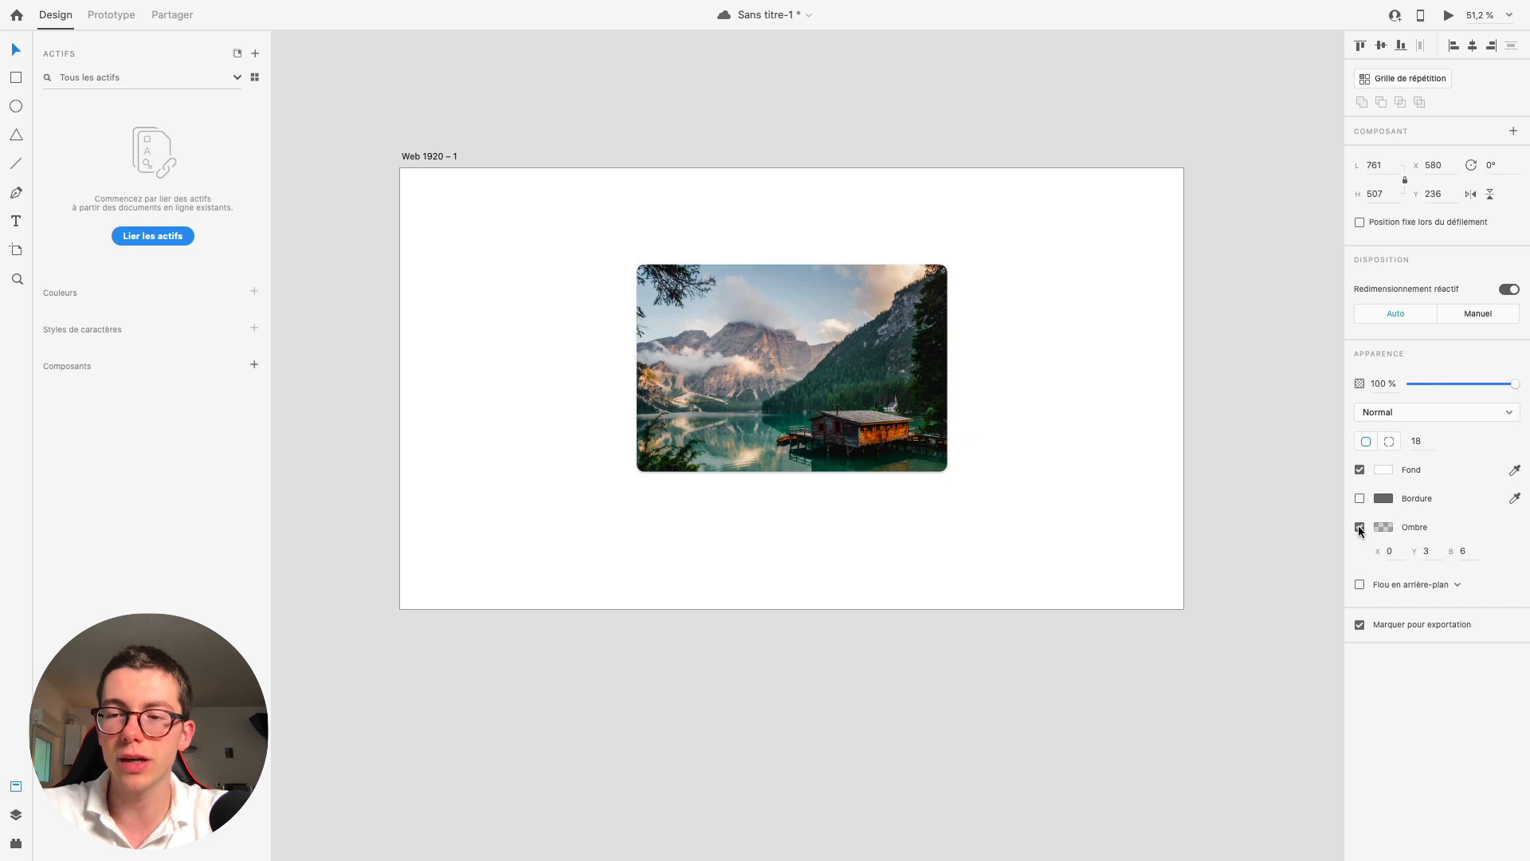
scroll(966, 434, up, 5)
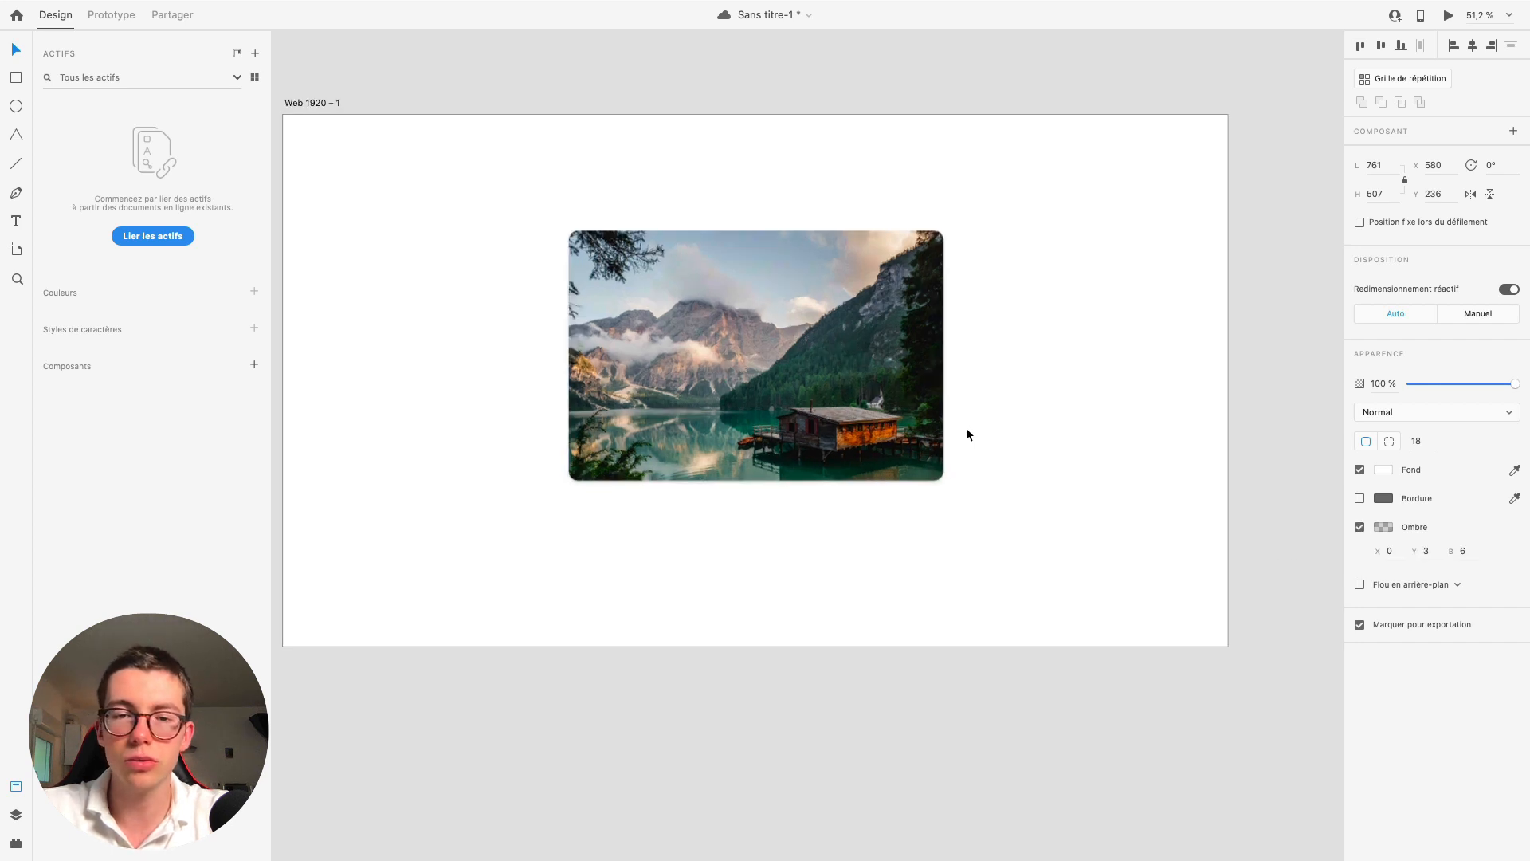
scroll(966, 434, left, 2)
scroll(754, 328, up, 3)
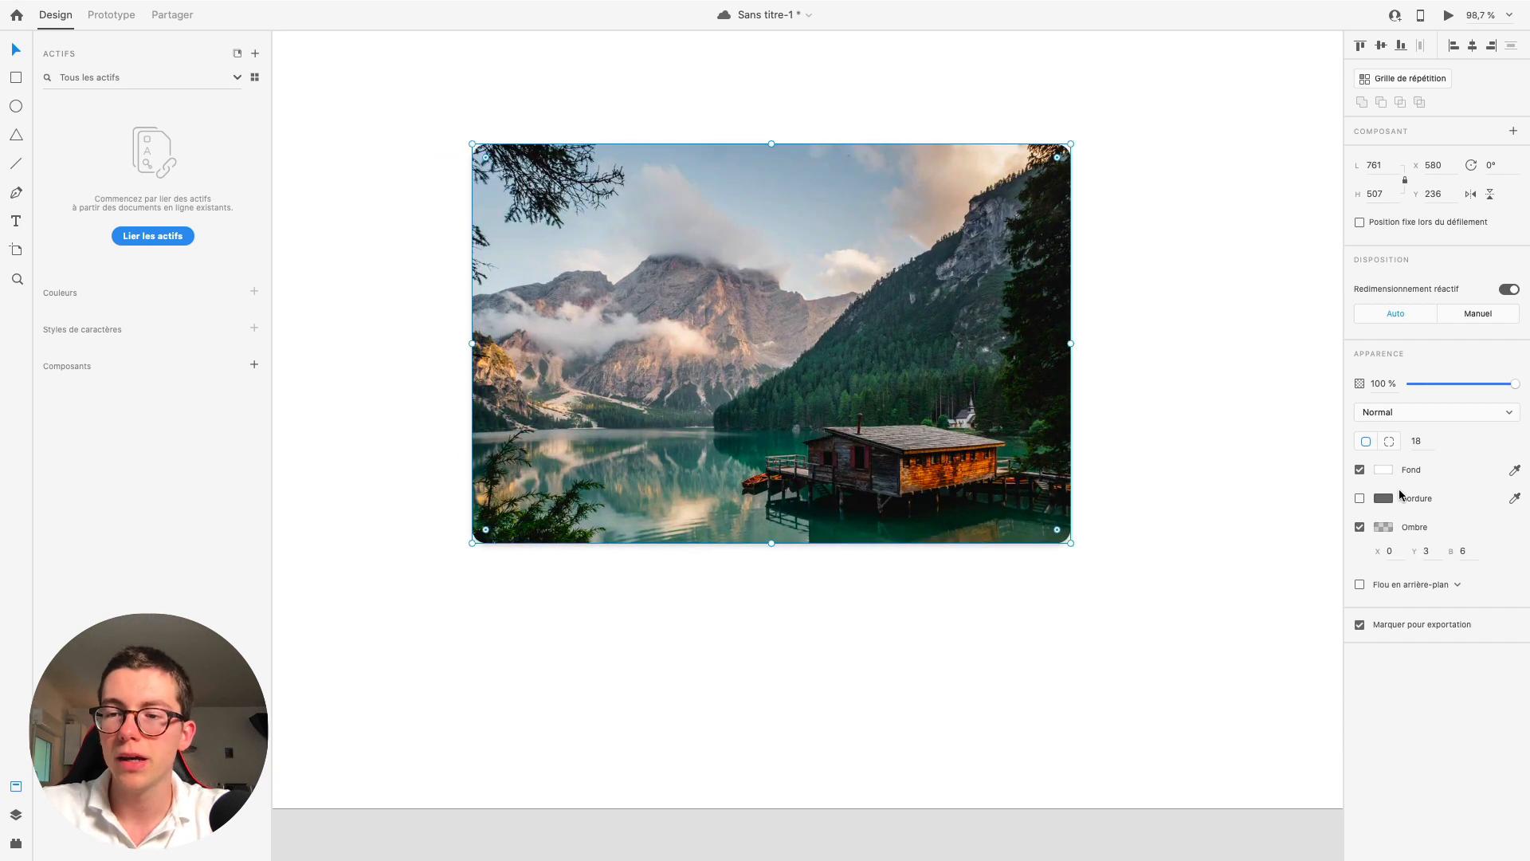
click(1384, 527)
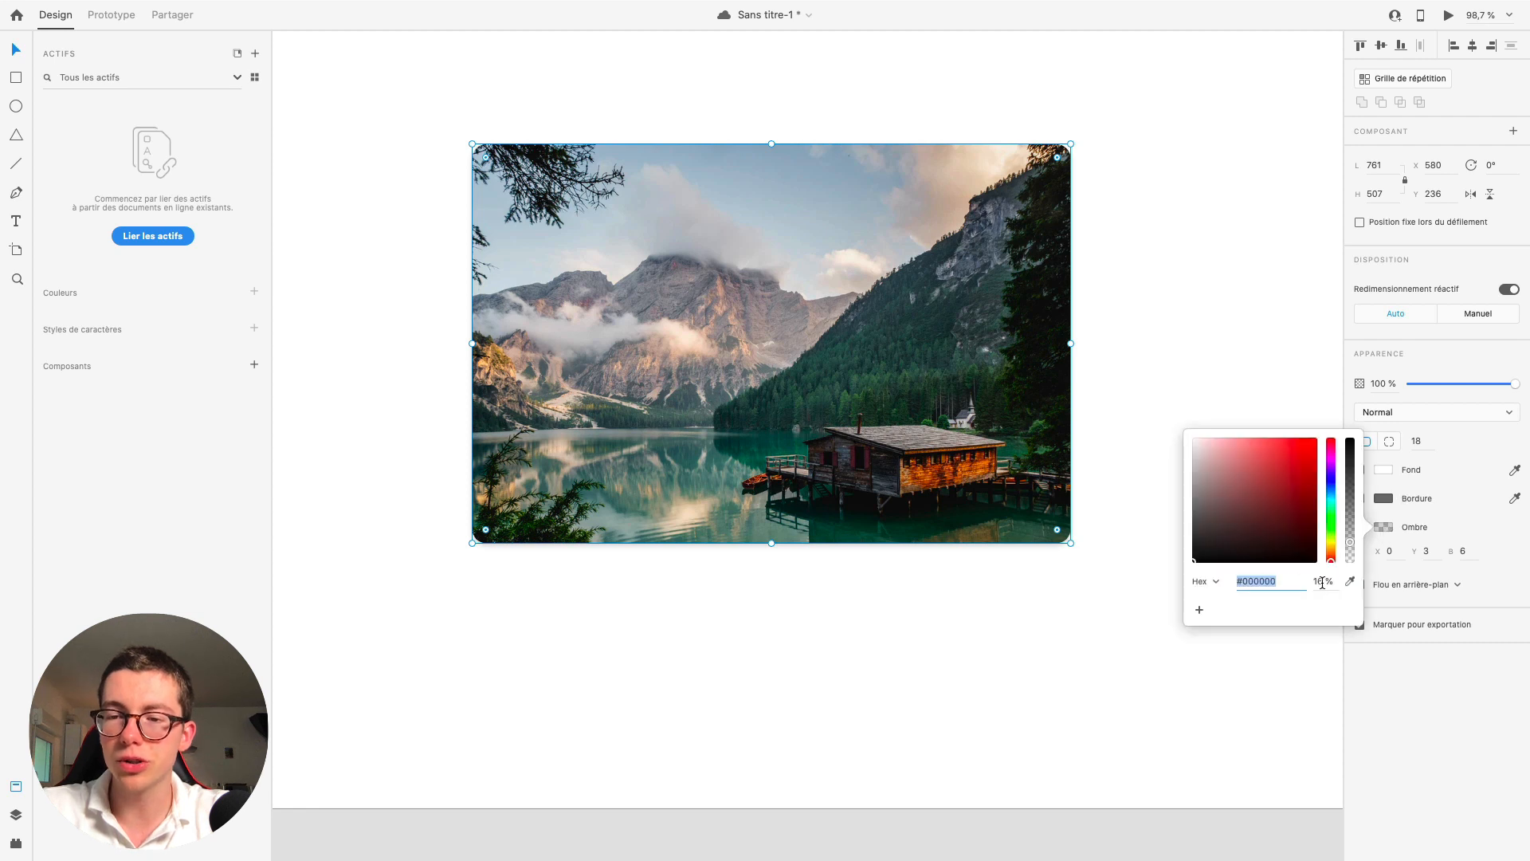
drag(1347, 564, 1356, 470)
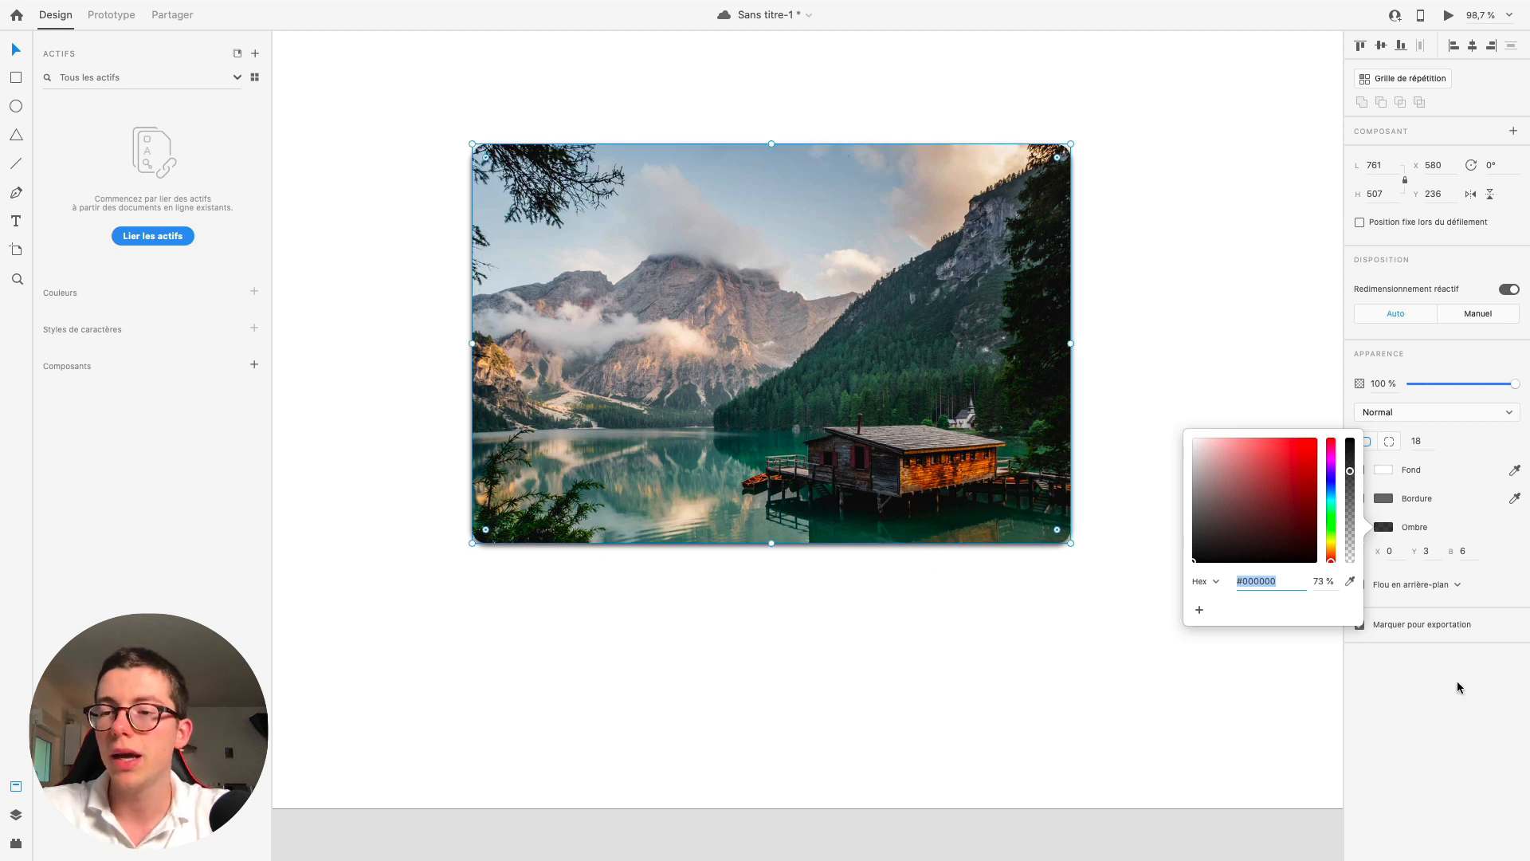
click(1453, 738)
Step: Set the photo's shadow to a Y offset of 30 and a blur of 30
click(1433, 555)
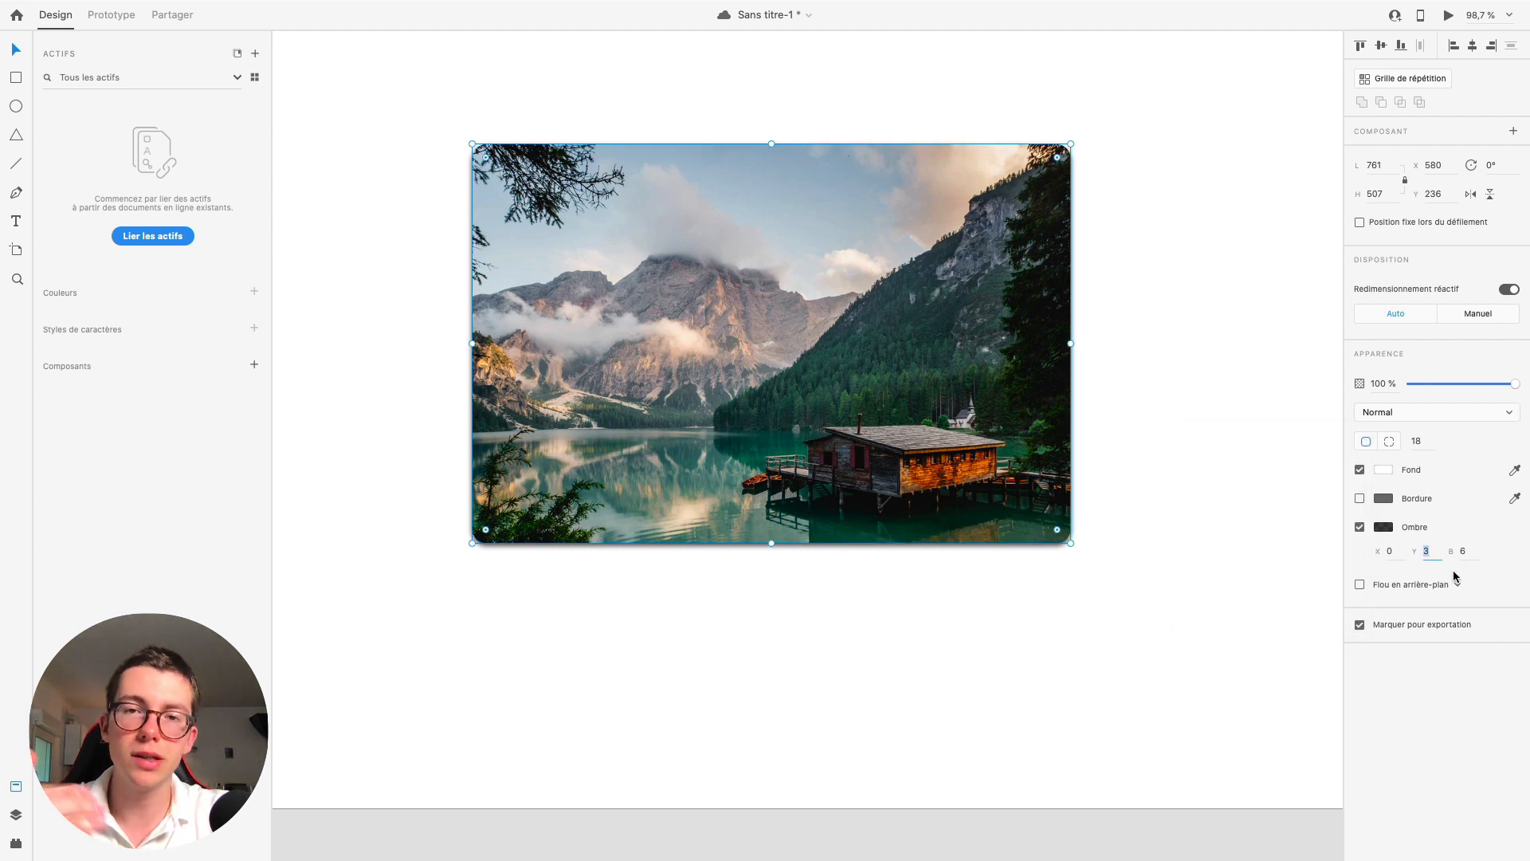
text(30)
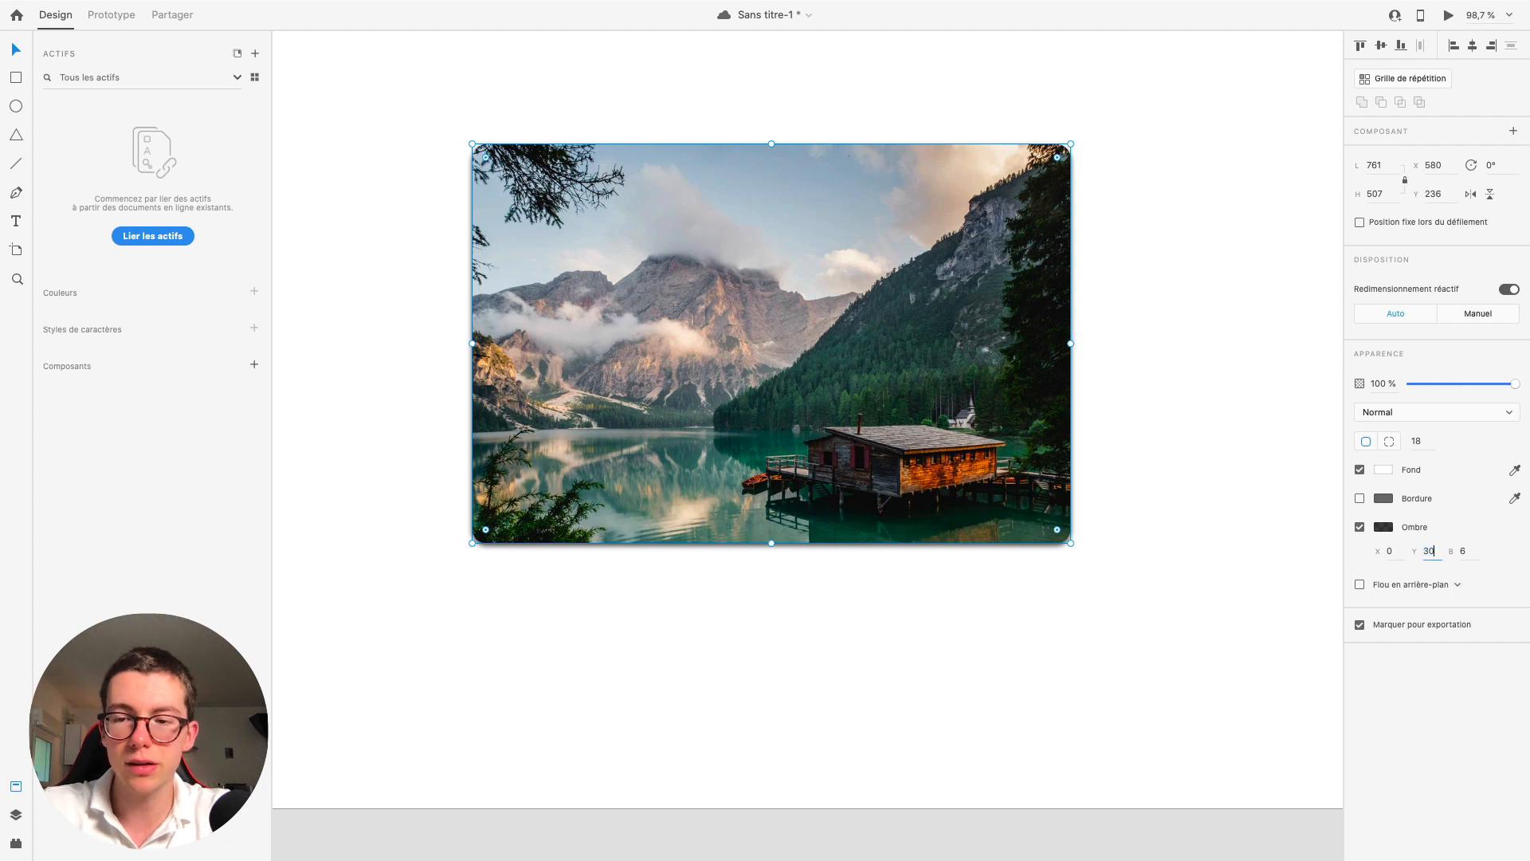
key(Return)
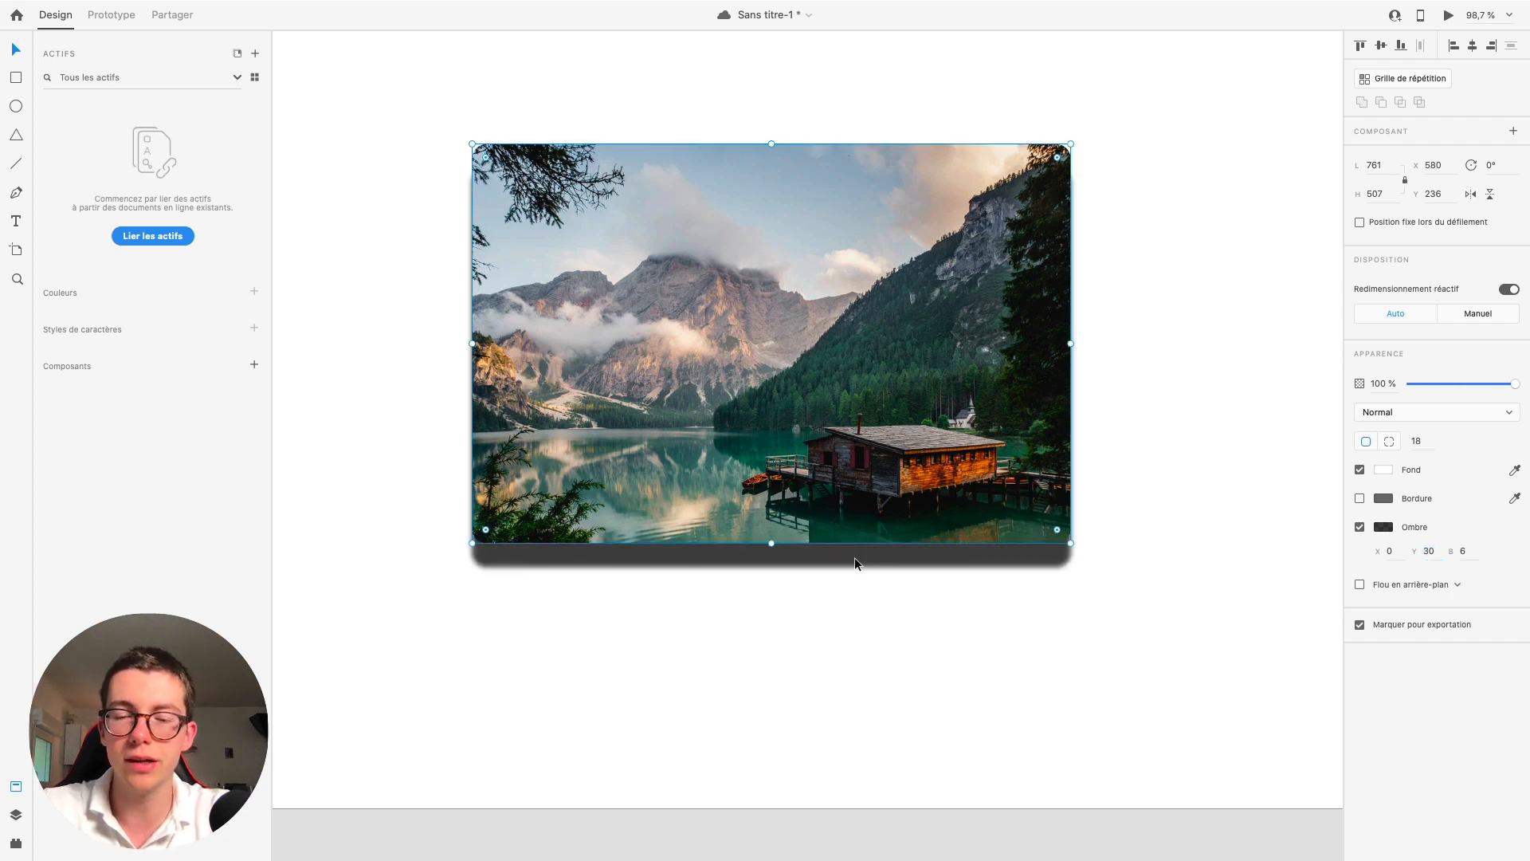
click(1466, 551)
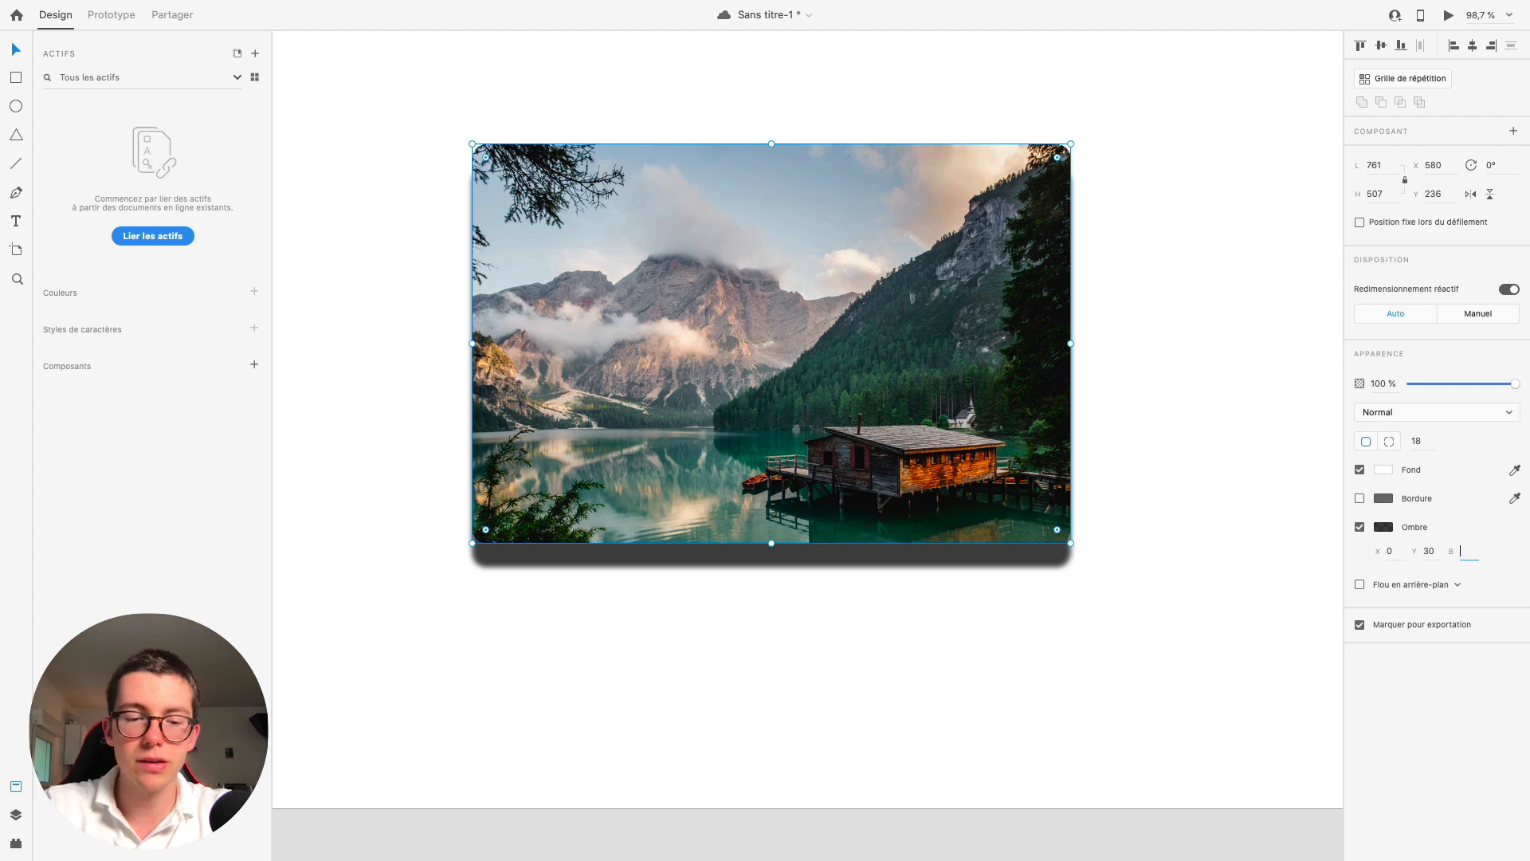
key(Return)
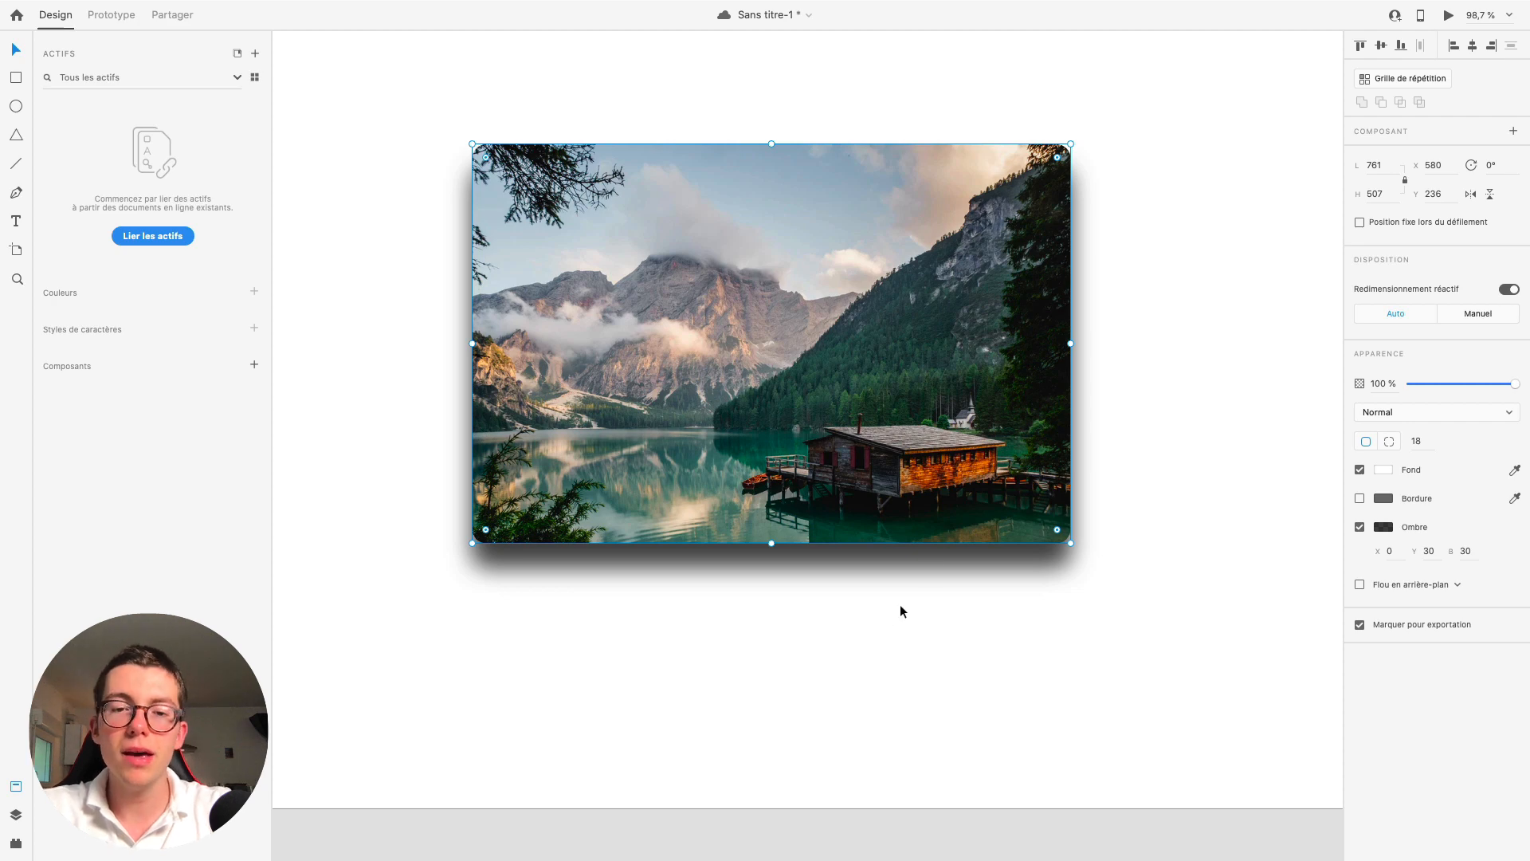
Step: Switch to Chrome and examine the shadow under the video player in the Youtube Redesign shot on Dribbble
key(ctrl+Left)
click(853, 42)
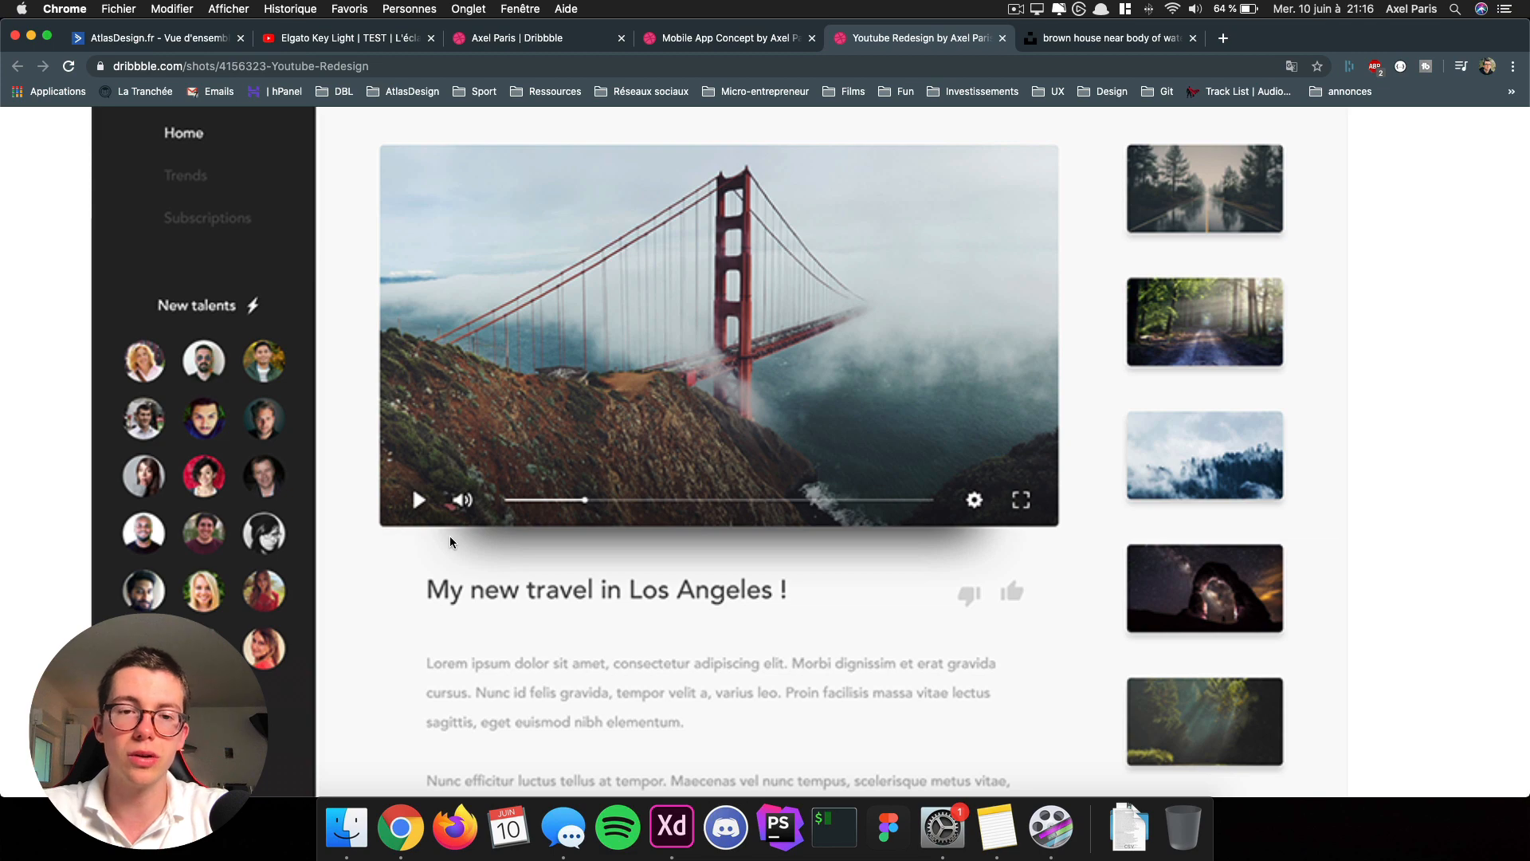
Step: Switch back to Adobe XD and turn off the photo's drop shadow
key(ctrl+Right)
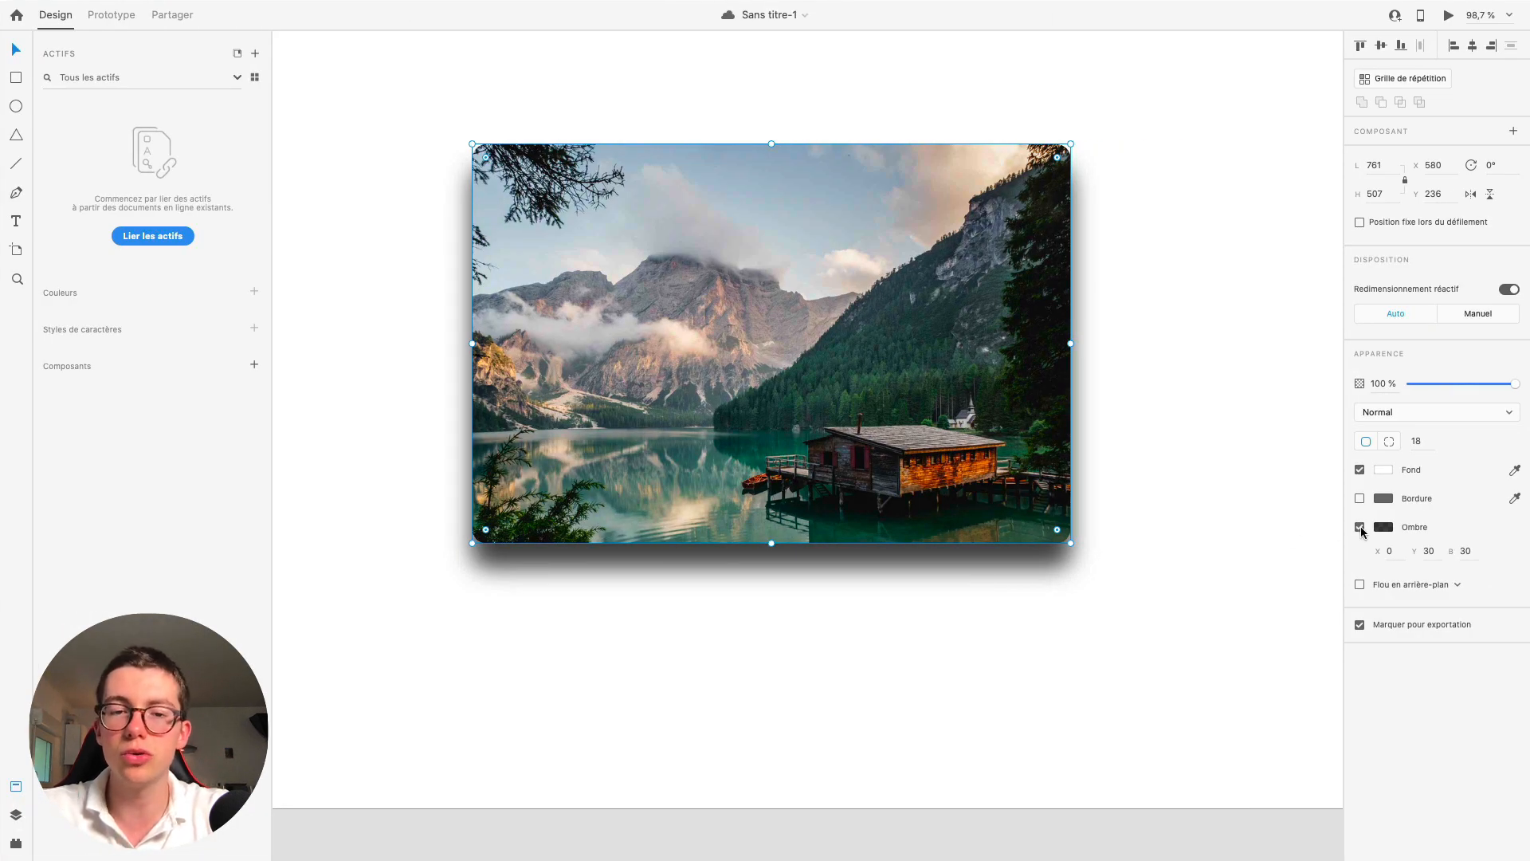
click(1360, 527)
click(867, 609)
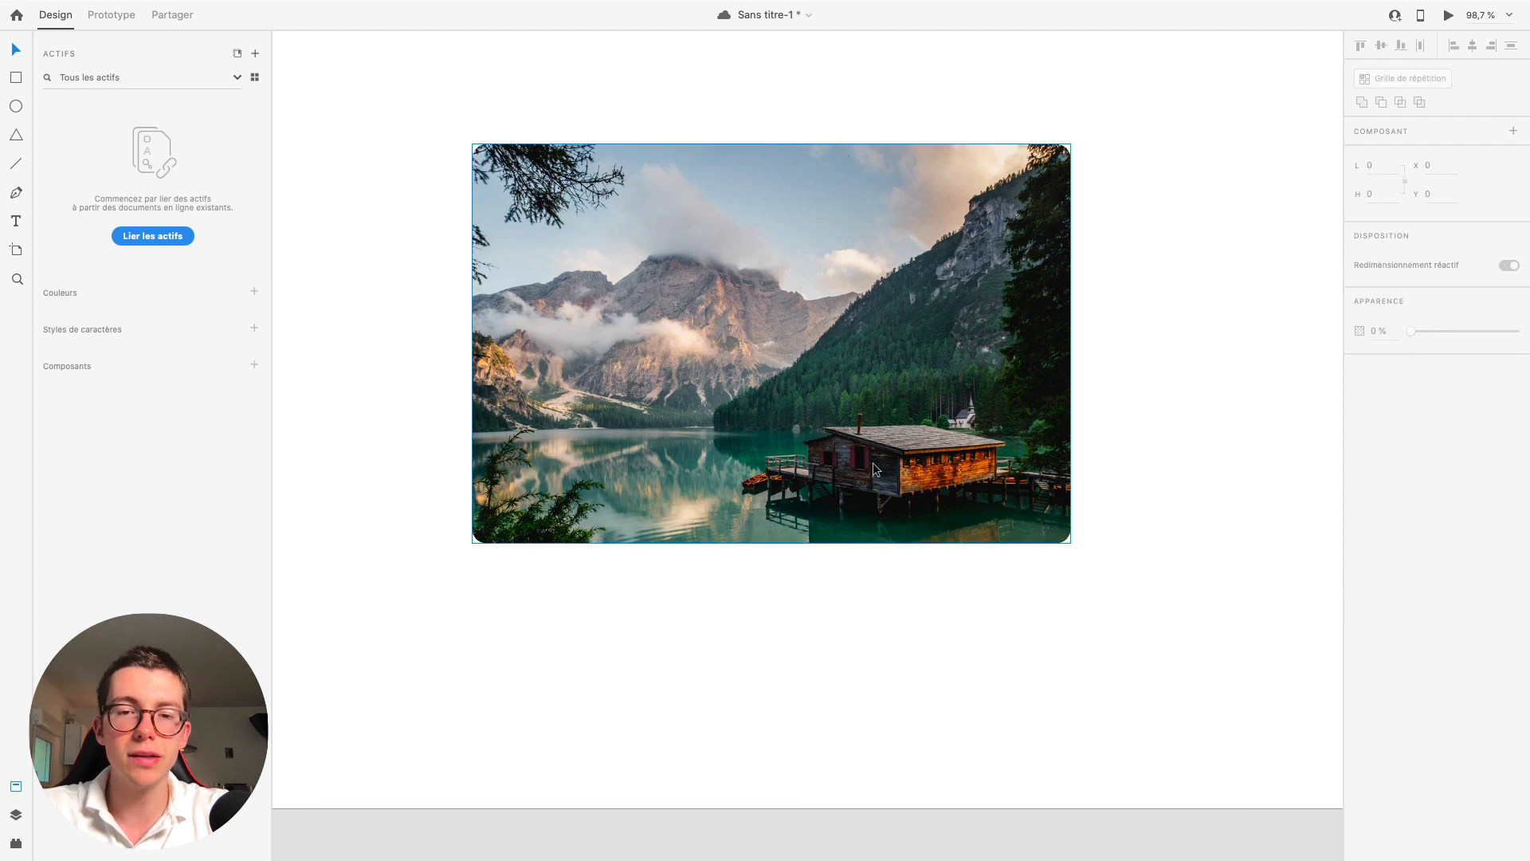
Step: Duplicate the photo and scale the copy to about 523 × 349, with its lower edge level with the original's
click(872, 462)
drag(820, 317, 821, 438)
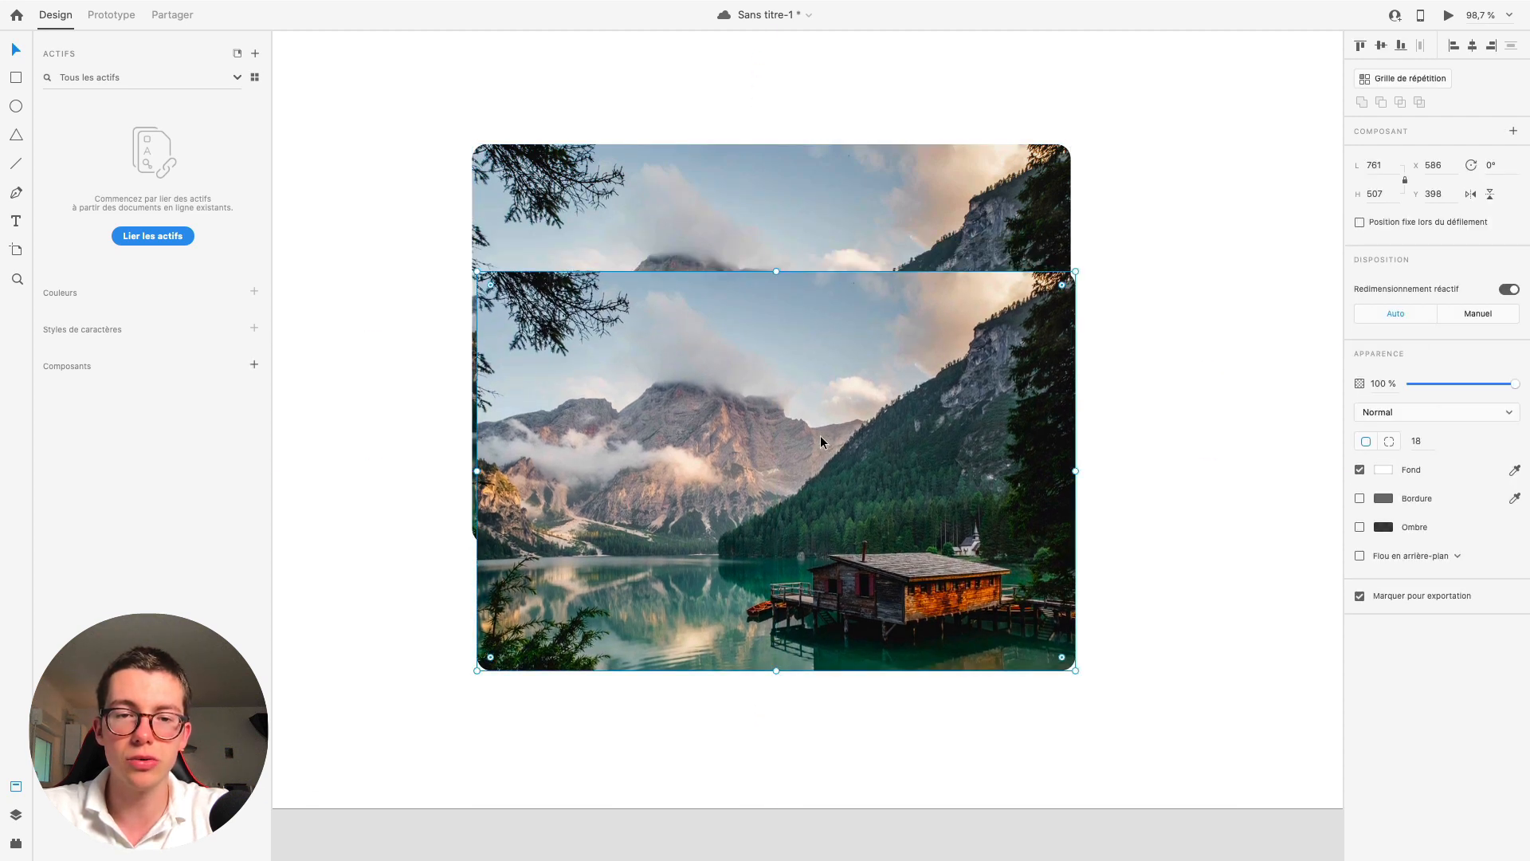
drag(706, 472, 794, 451)
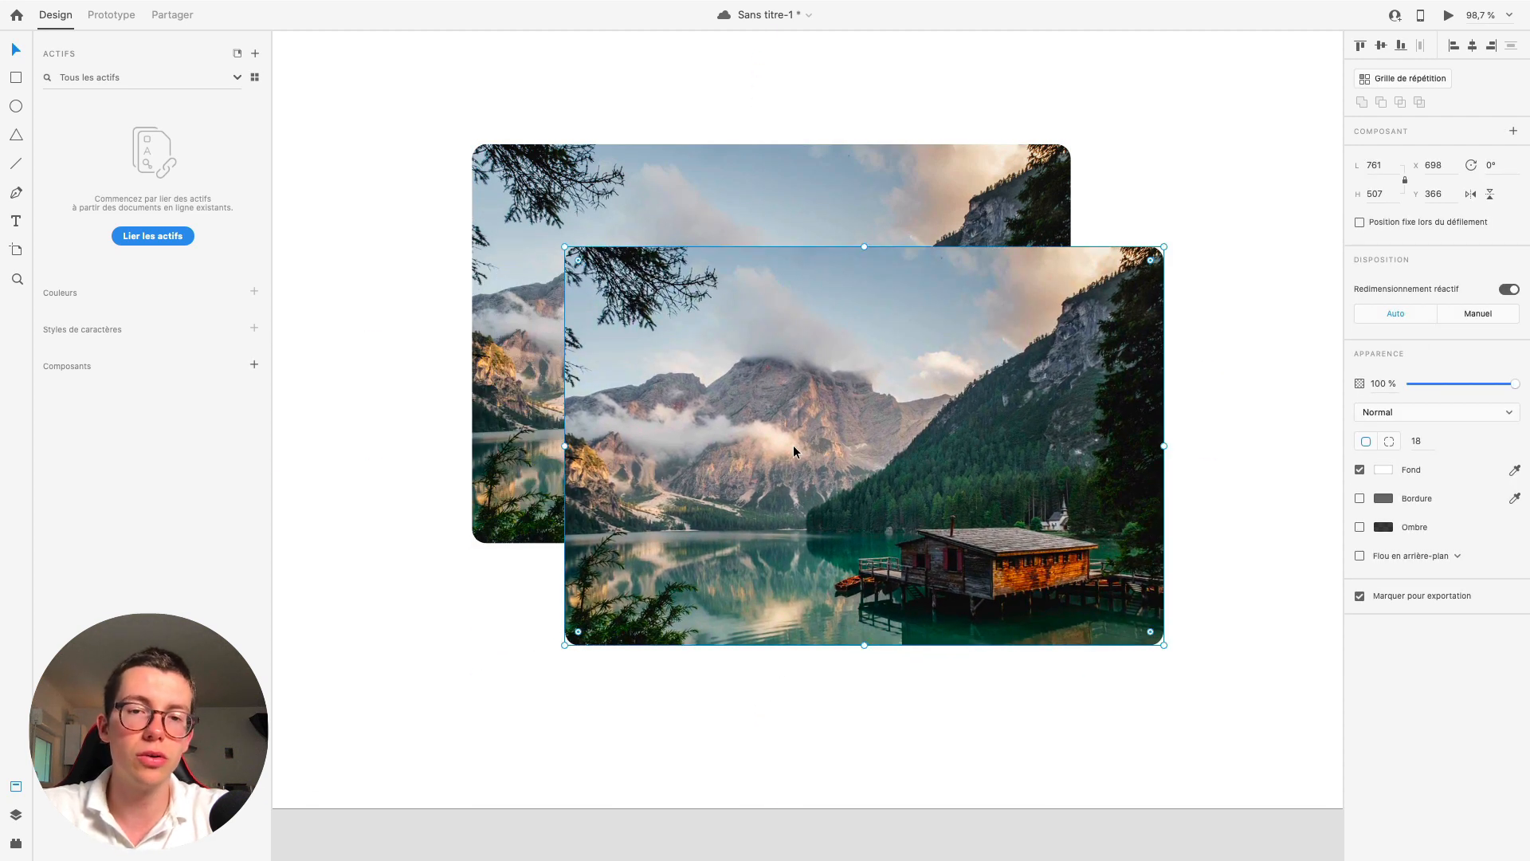
drag(830, 329, 851, 283)
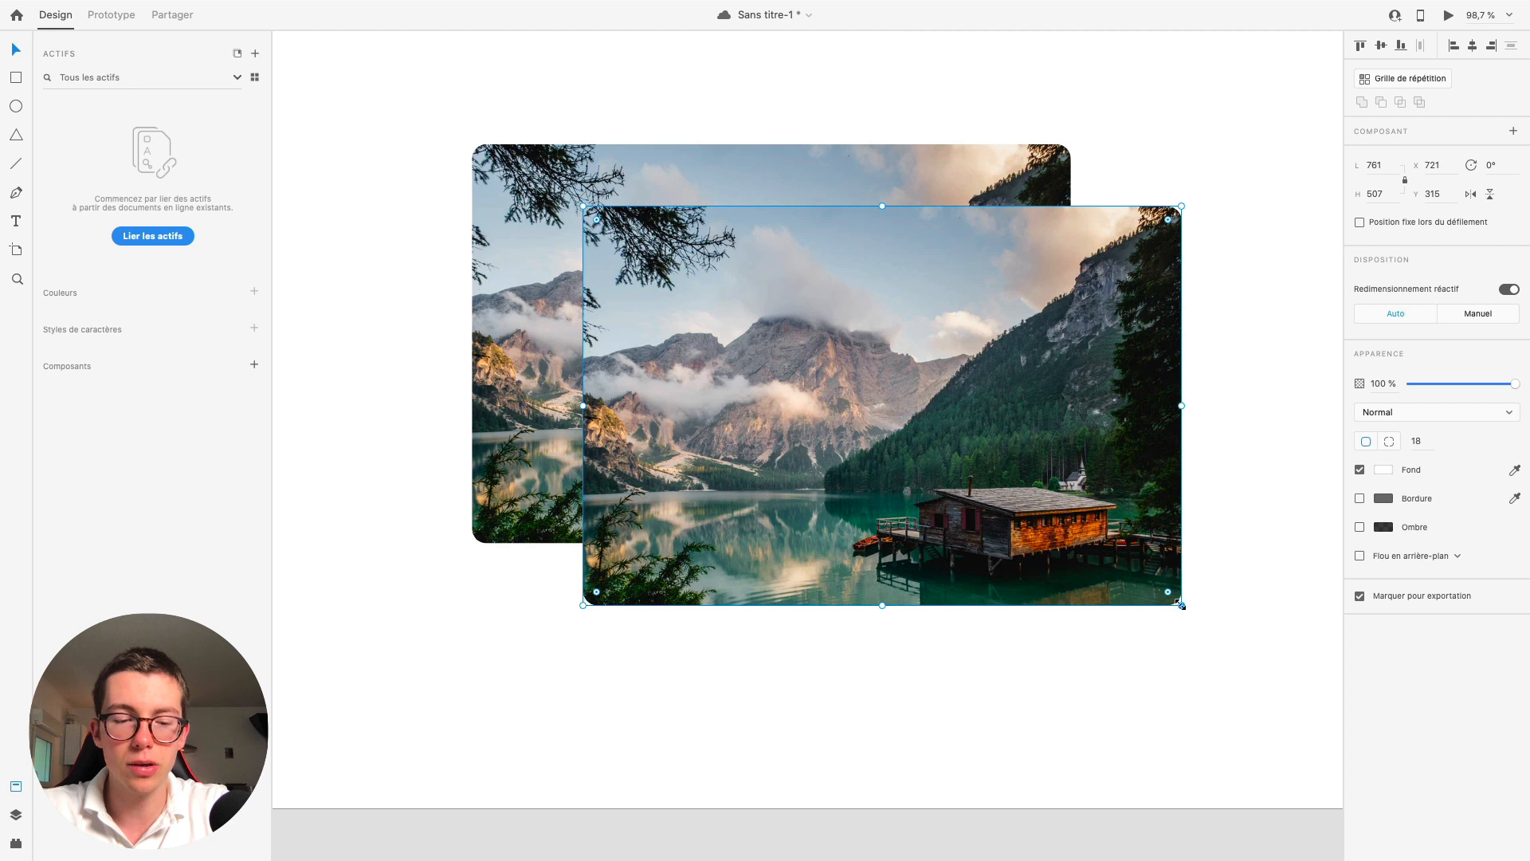
drag(1182, 605, 1093, 571)
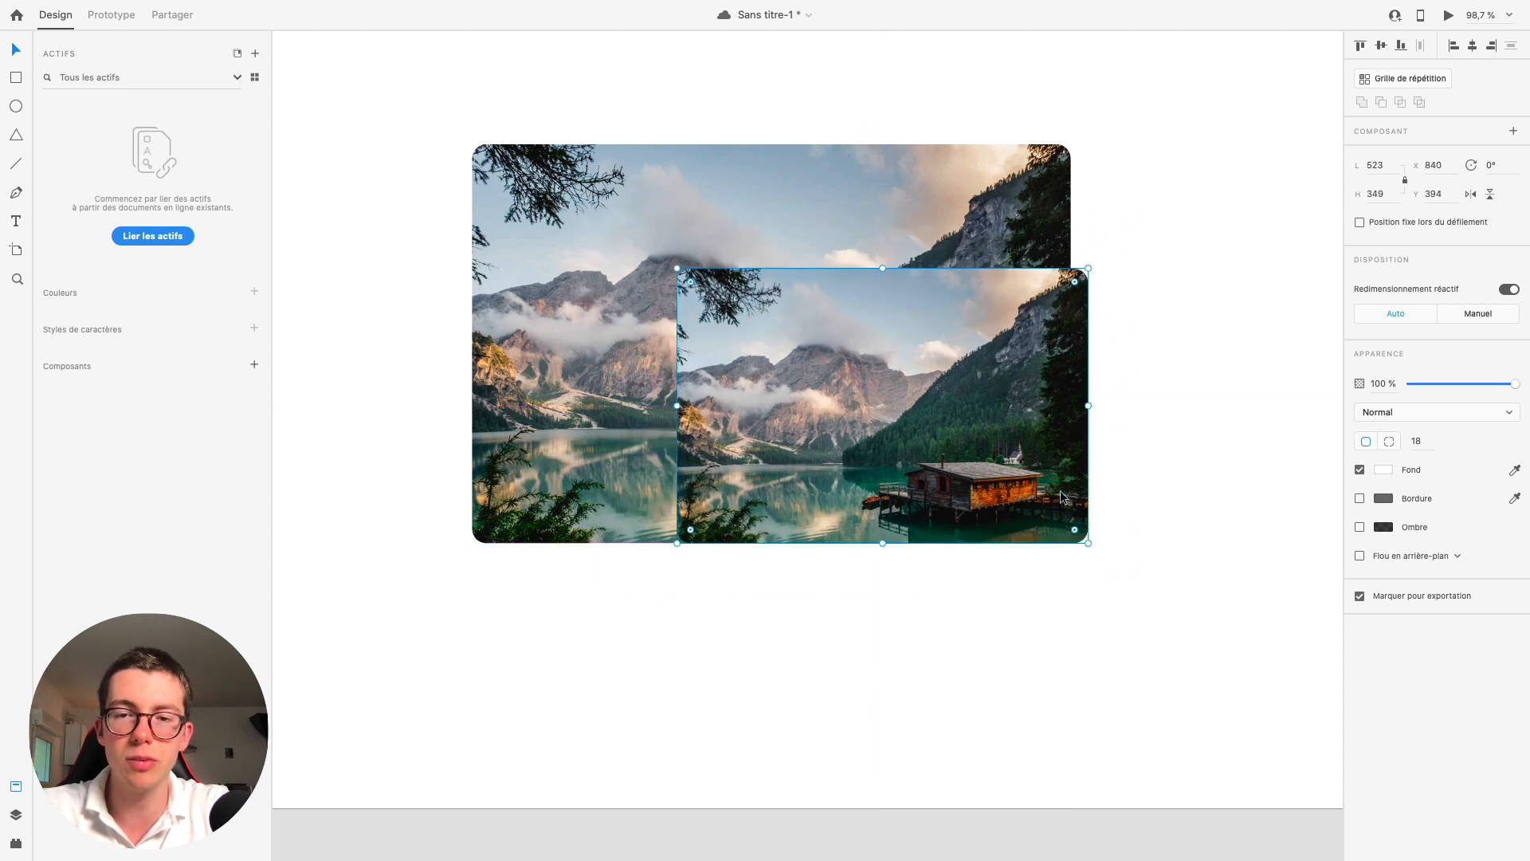
Step: Centre the smaller copy horizontally over the original photo and enable the copy's drop shadow
drag(976, 432, 864, 429)
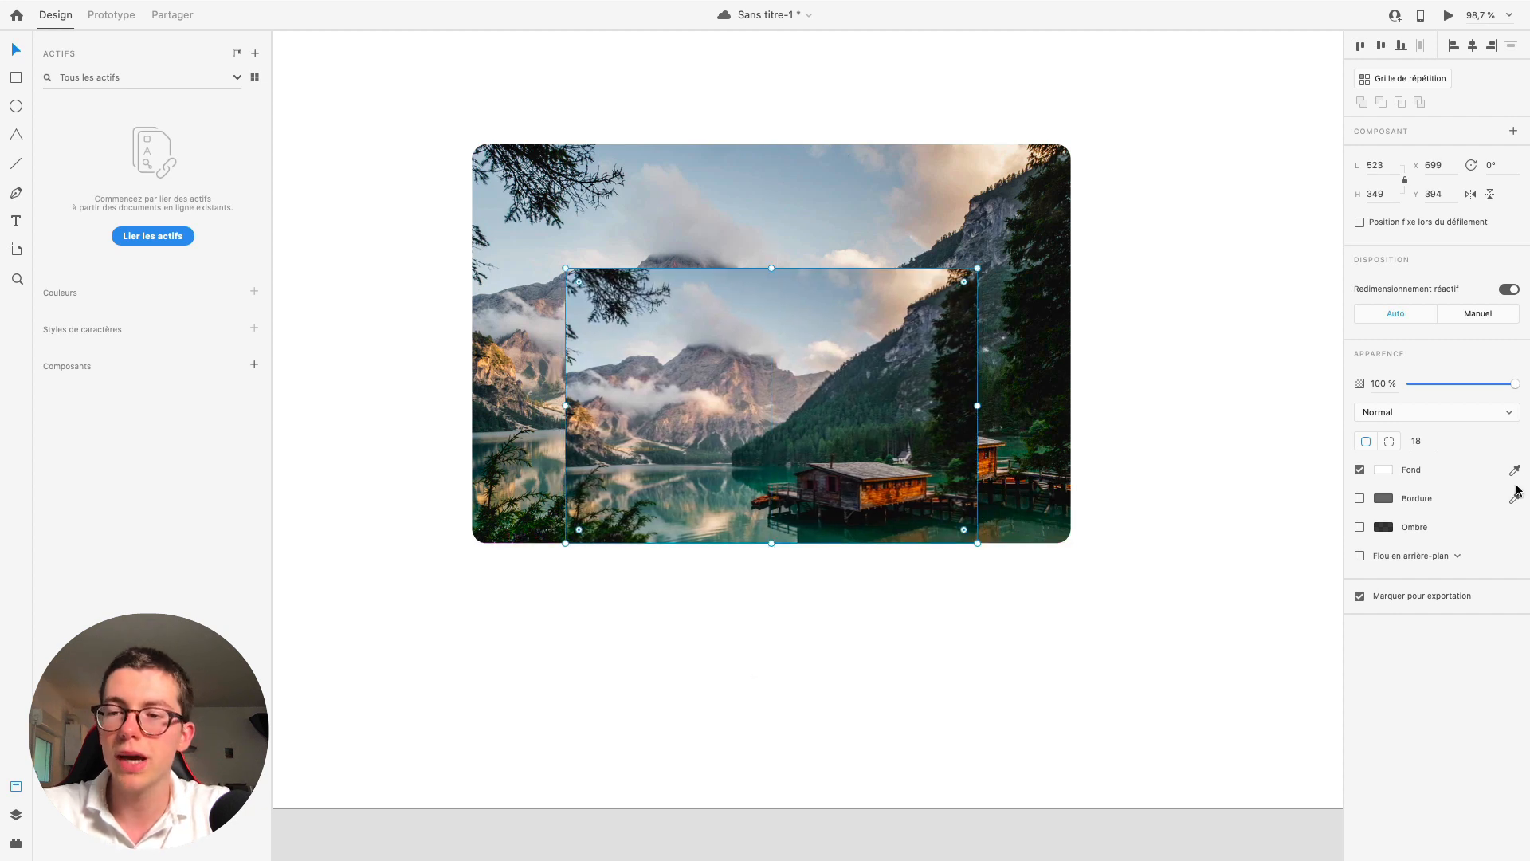
click(1360, 528)
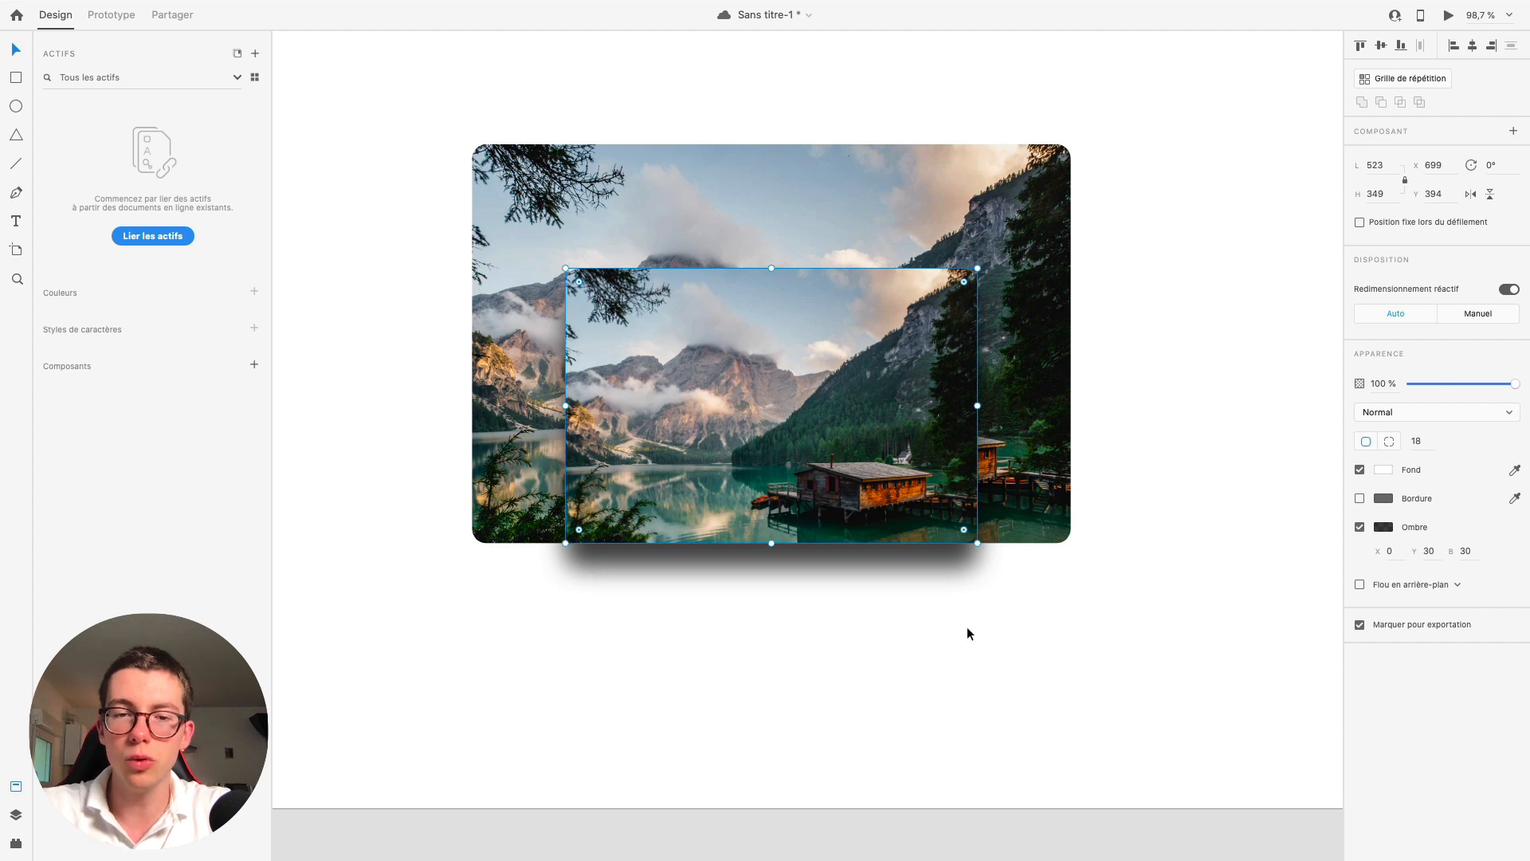
Step: Move the smaller photo copy, Image 2, beneath Image 1 in the layer order
click(16, 816)
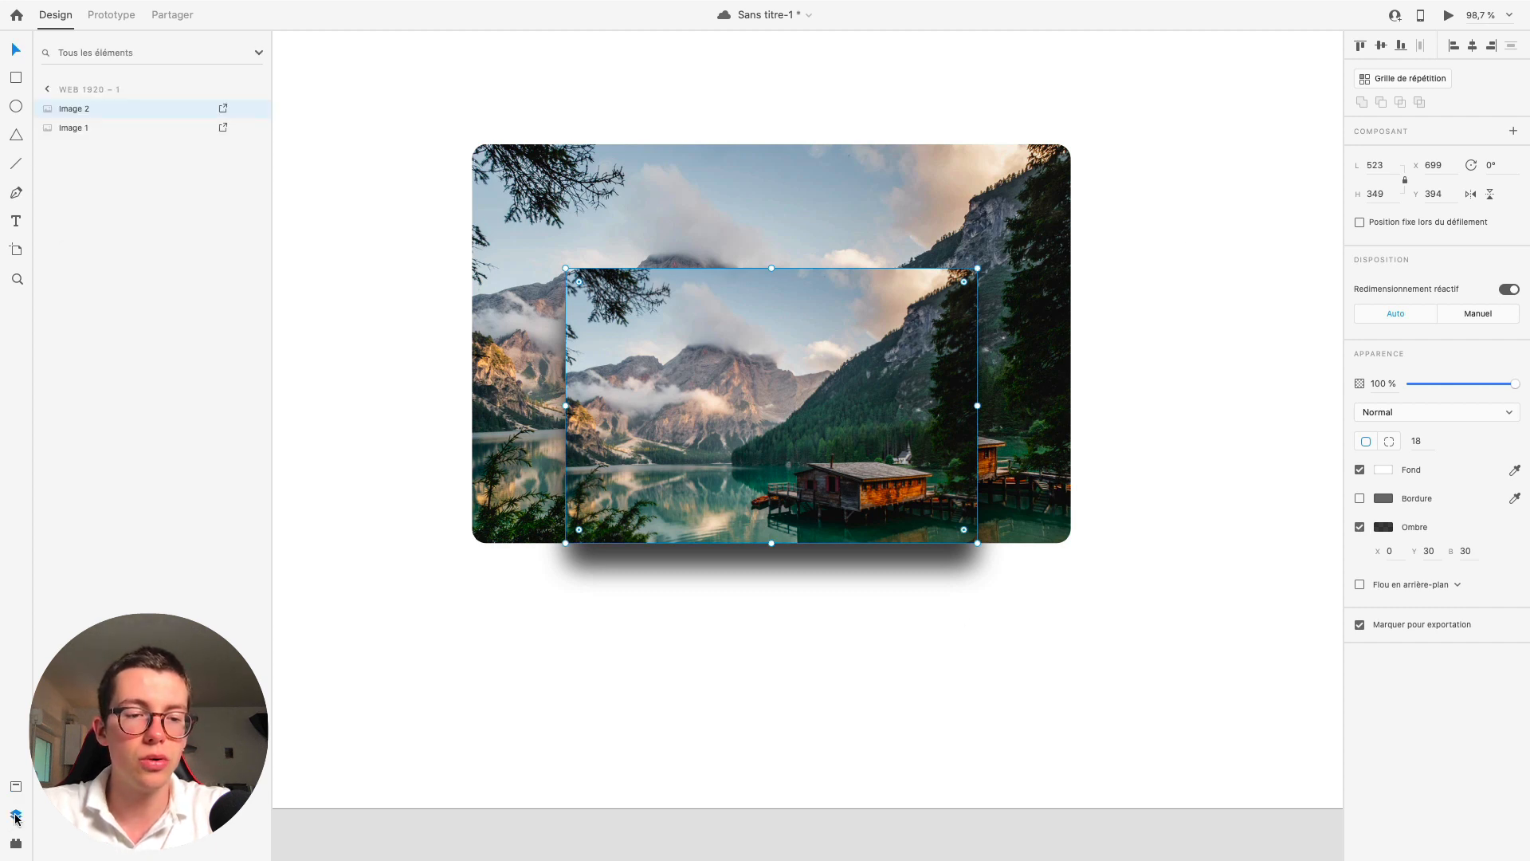
drag(84, 110, 82, 137)
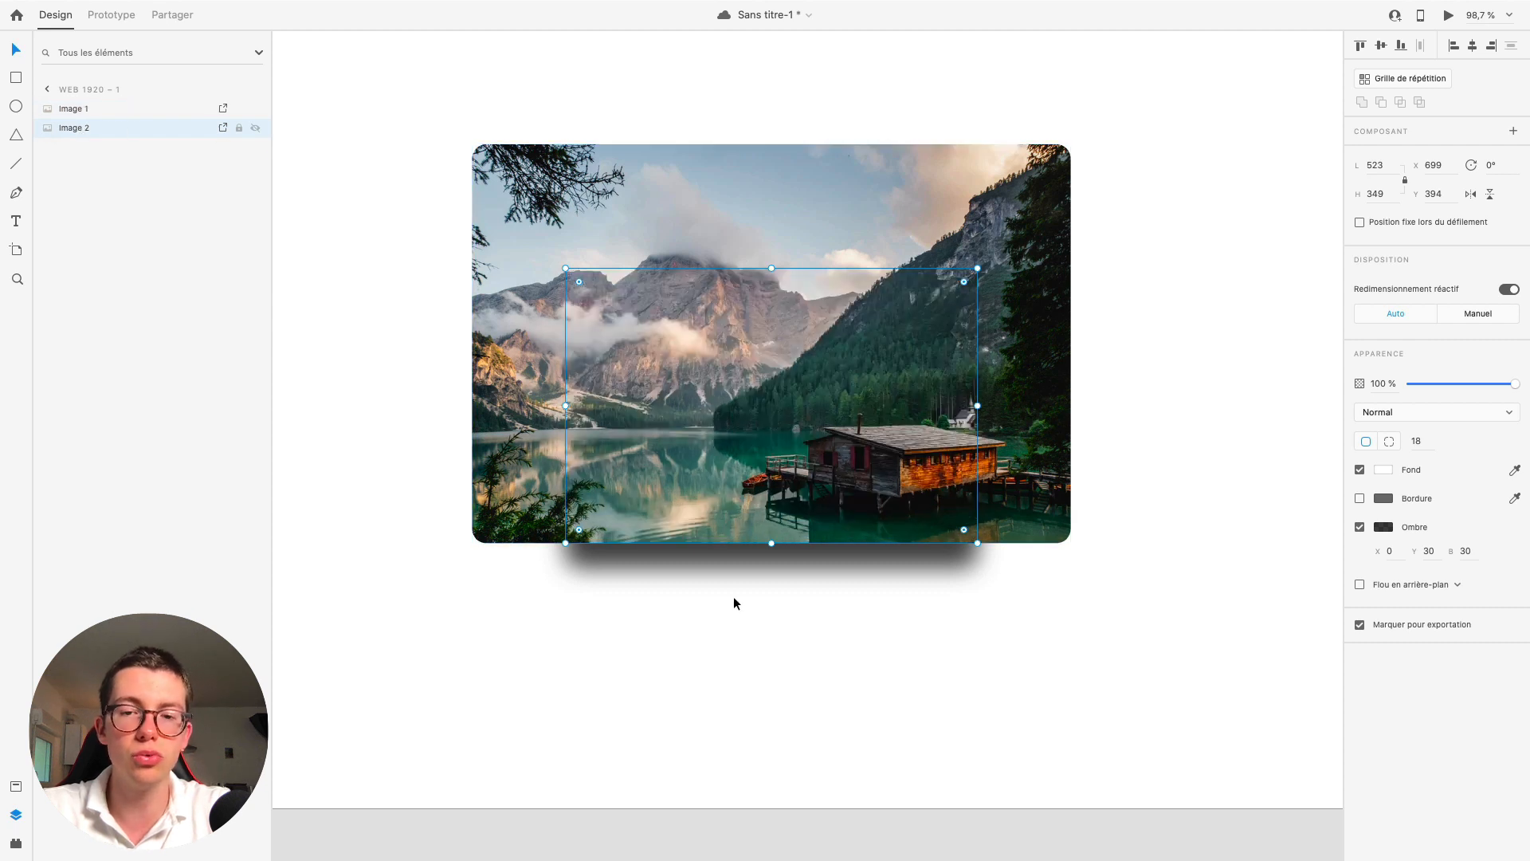
click(793, 610)
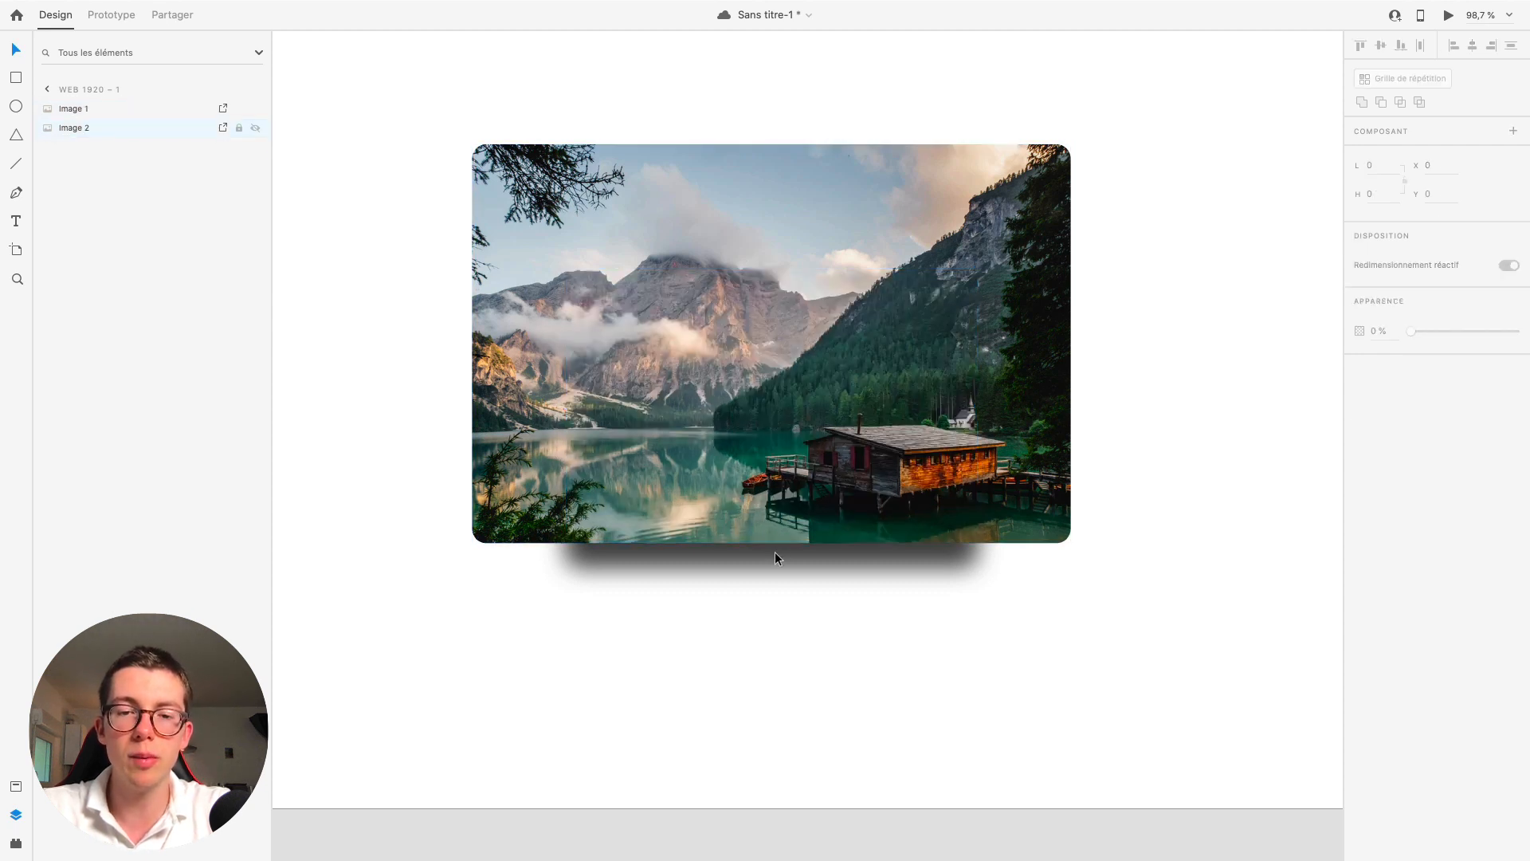
Step: Soften the shadow of Image 2 by setting its black colour to 30 % opacity and its blur to 70
click(95, 122)
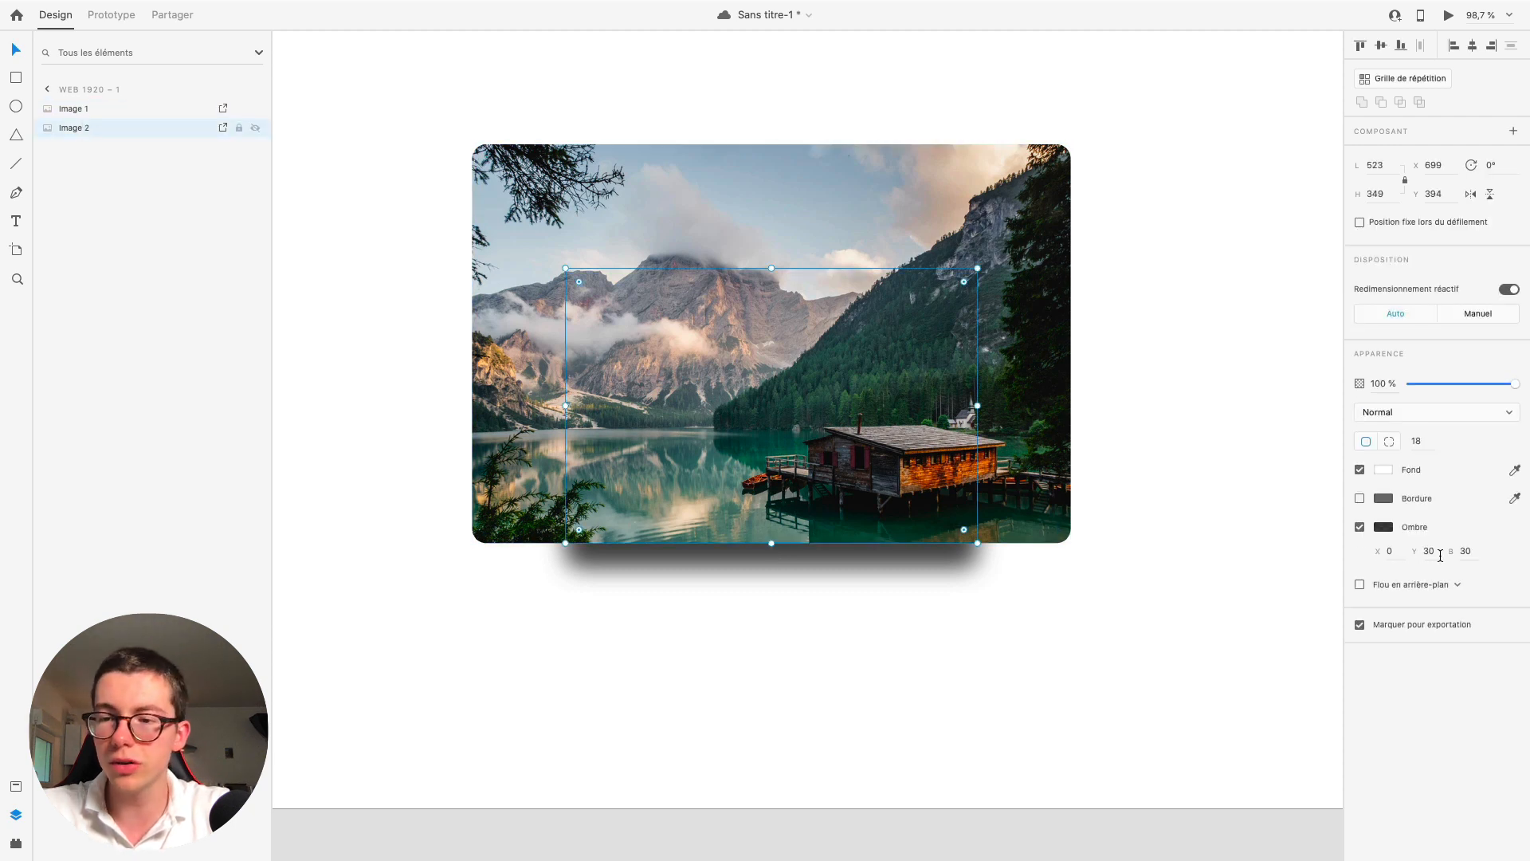
click(1384, 527)
drag(1358, 510, 1351, 525)
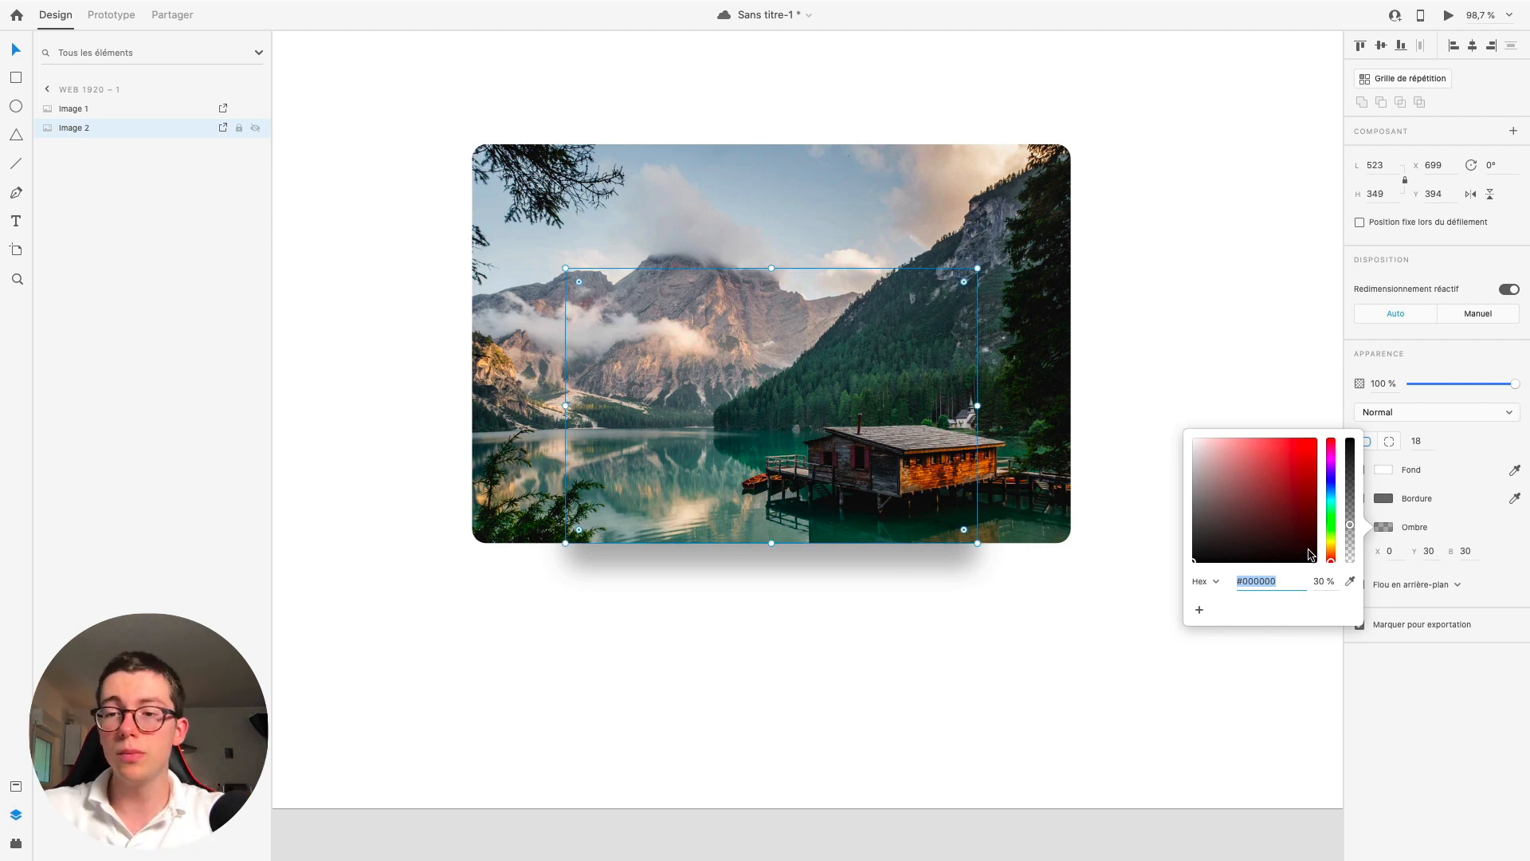
click(1471, 550)
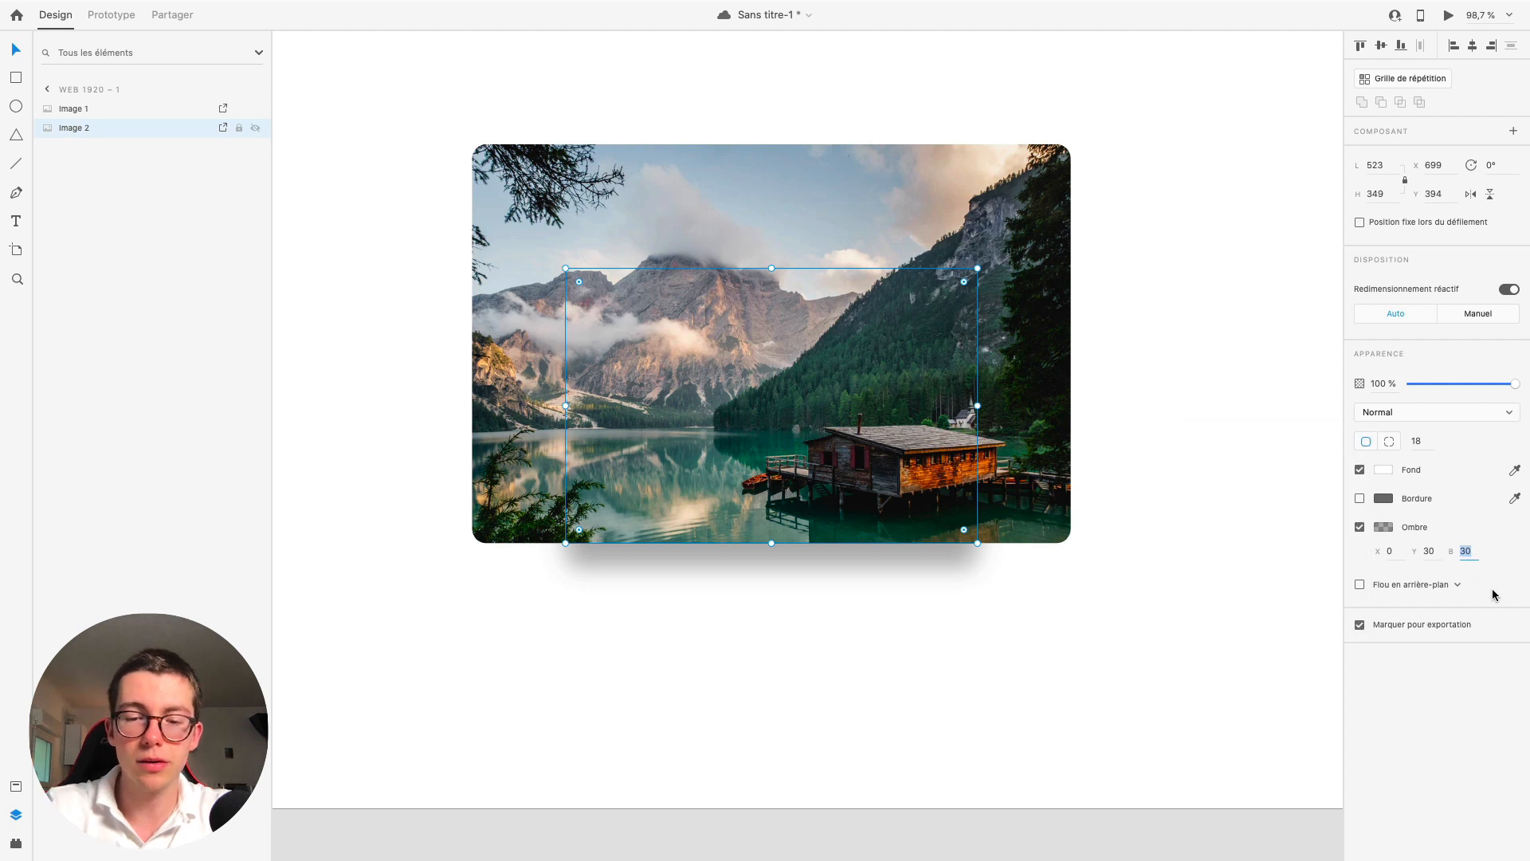
text(7)
key(Return)
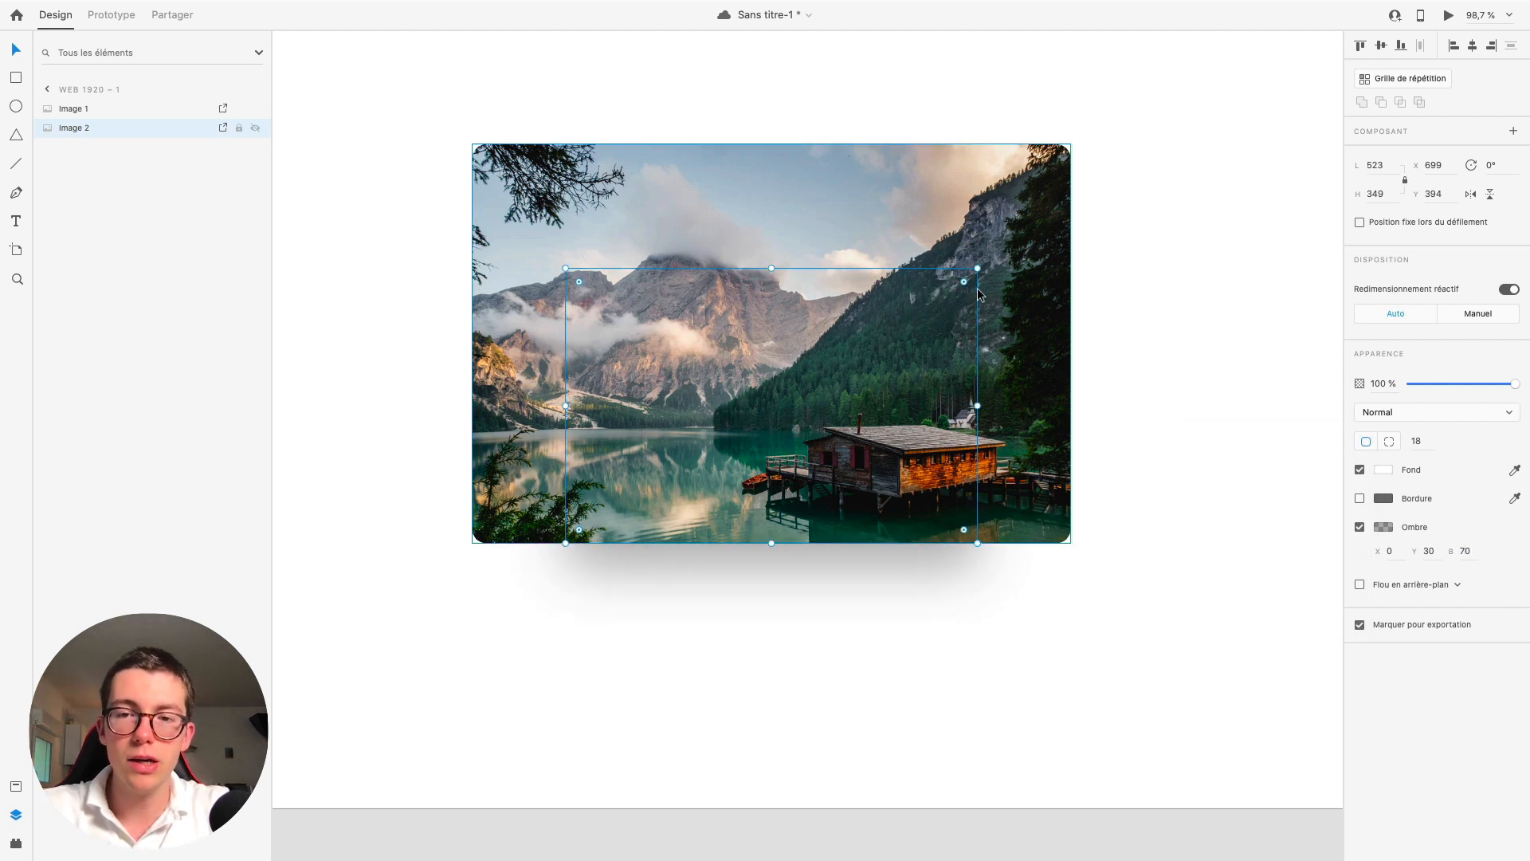
Step: Enlarge Image 2 to about 569 × 379 at about Y 351, and shift the original photo slightly upward over it
drag(975, 268, 995, 257)
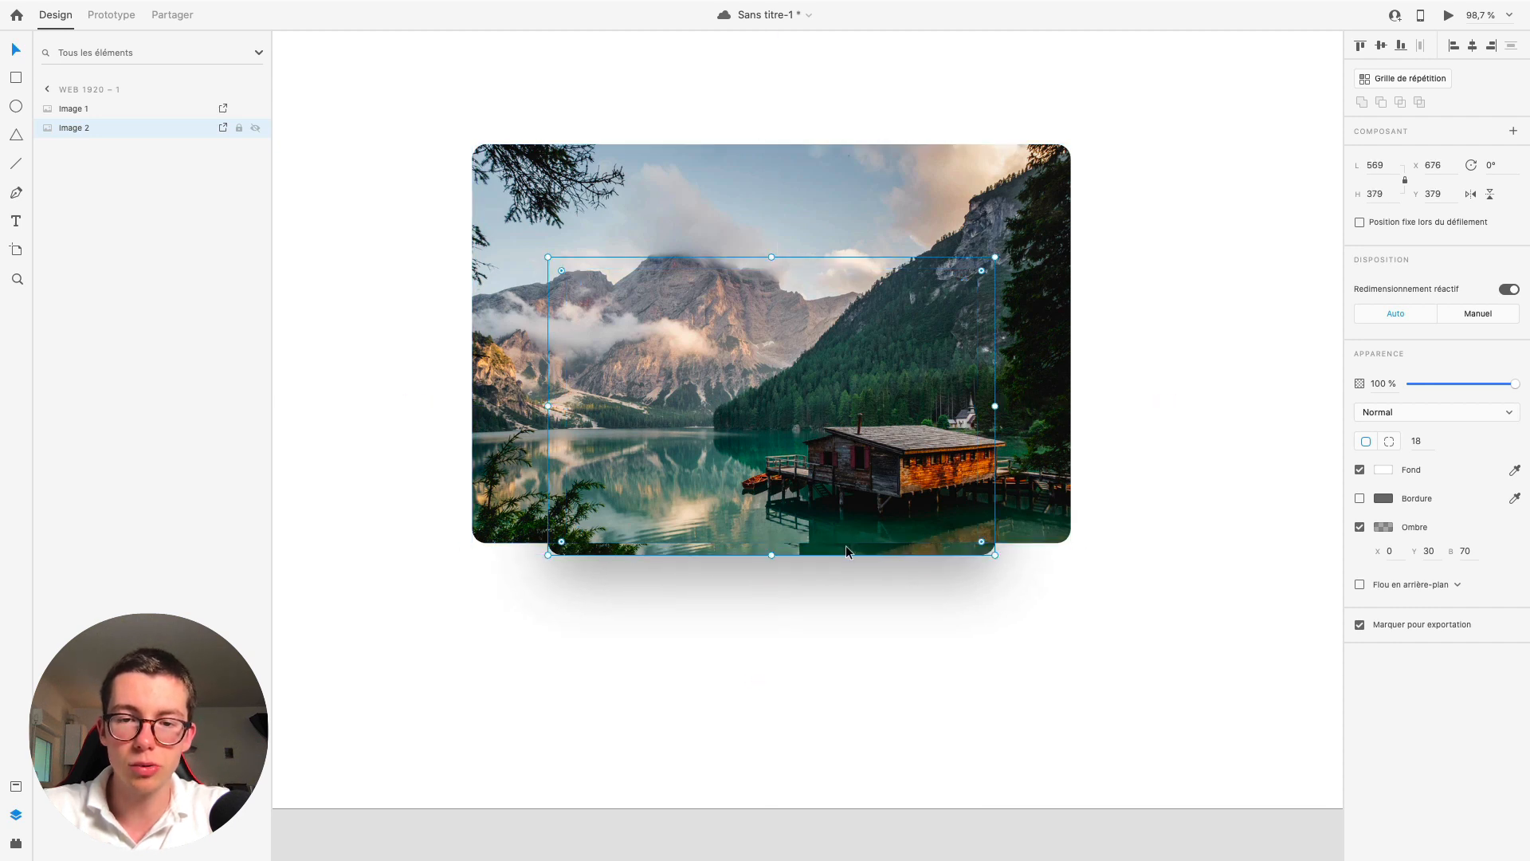
mouse_move(845, 547)
mouse_down()
mouse_move(847, 515)
mouse_move(848, 531)
mouse_up()
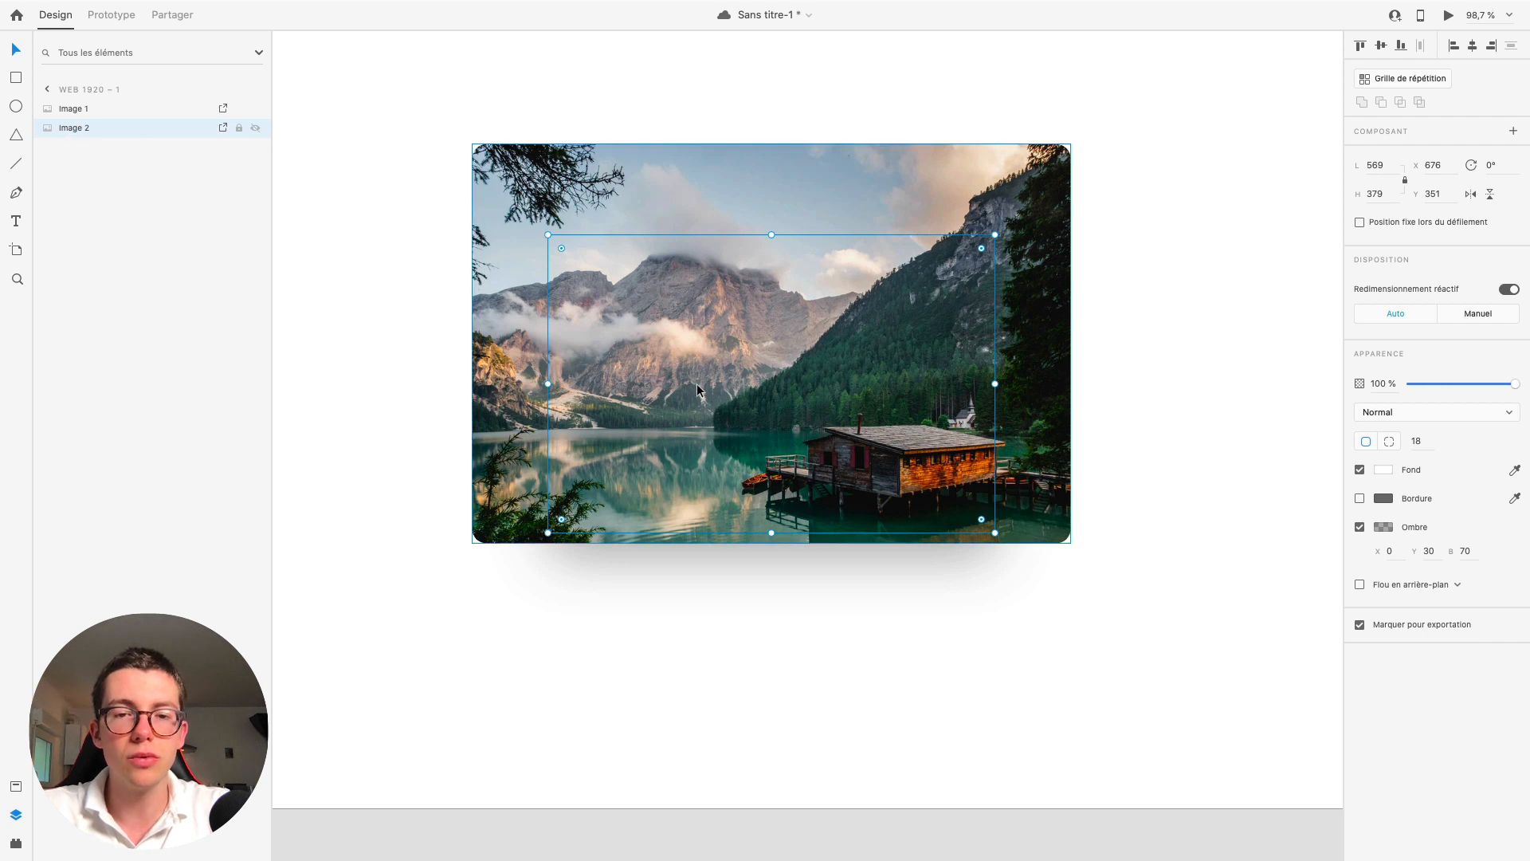
click(939, 194)
mouse_move(872, 199)
mouse_down()
mouse_move(872, 184)
mouse_move(874, 203)
mouse_up()
click(105, 131)
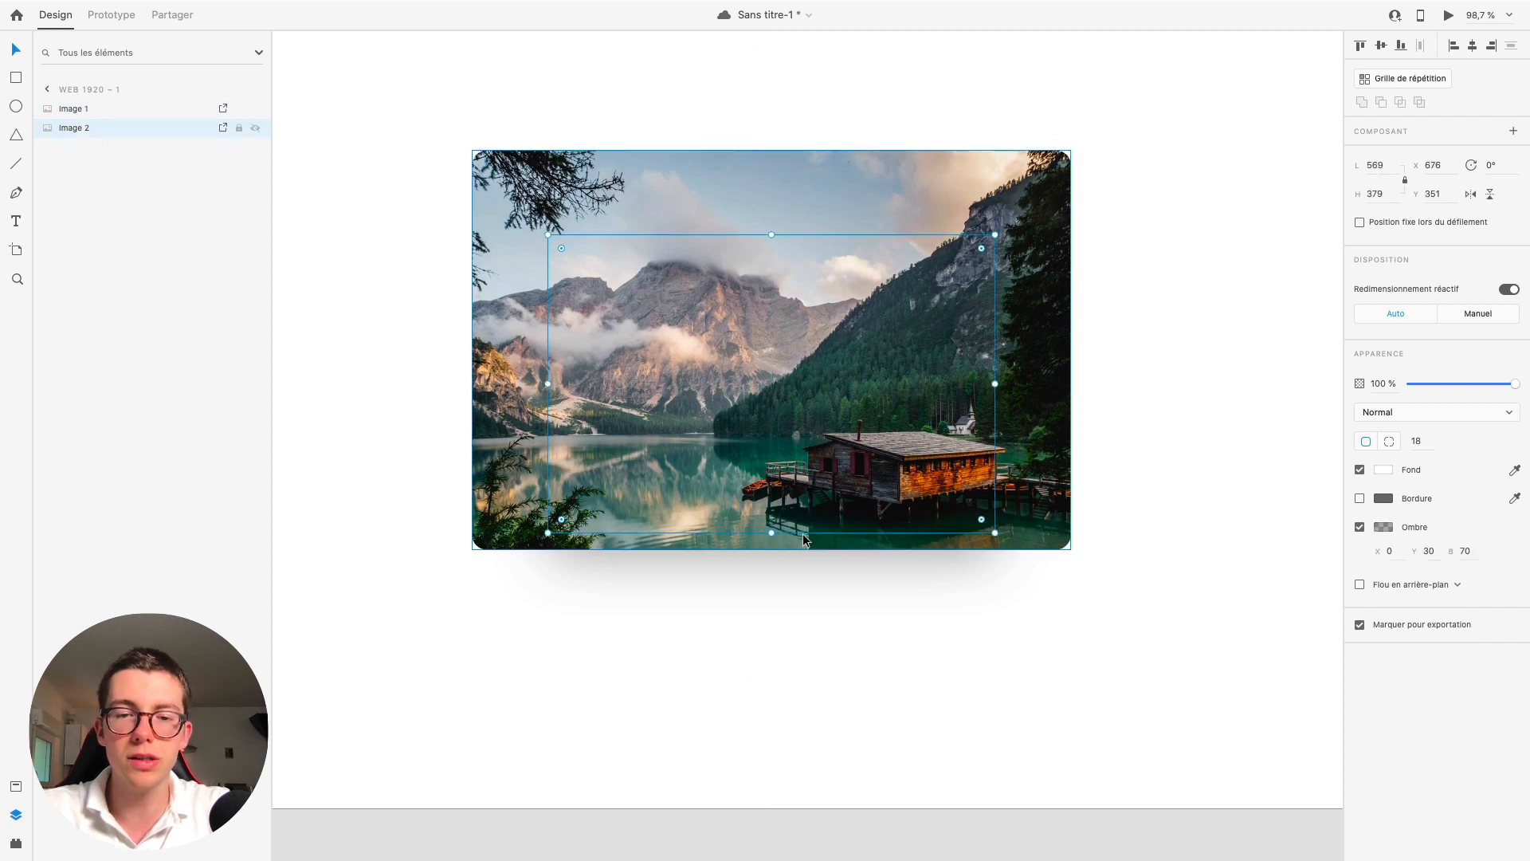
click(99, 113)
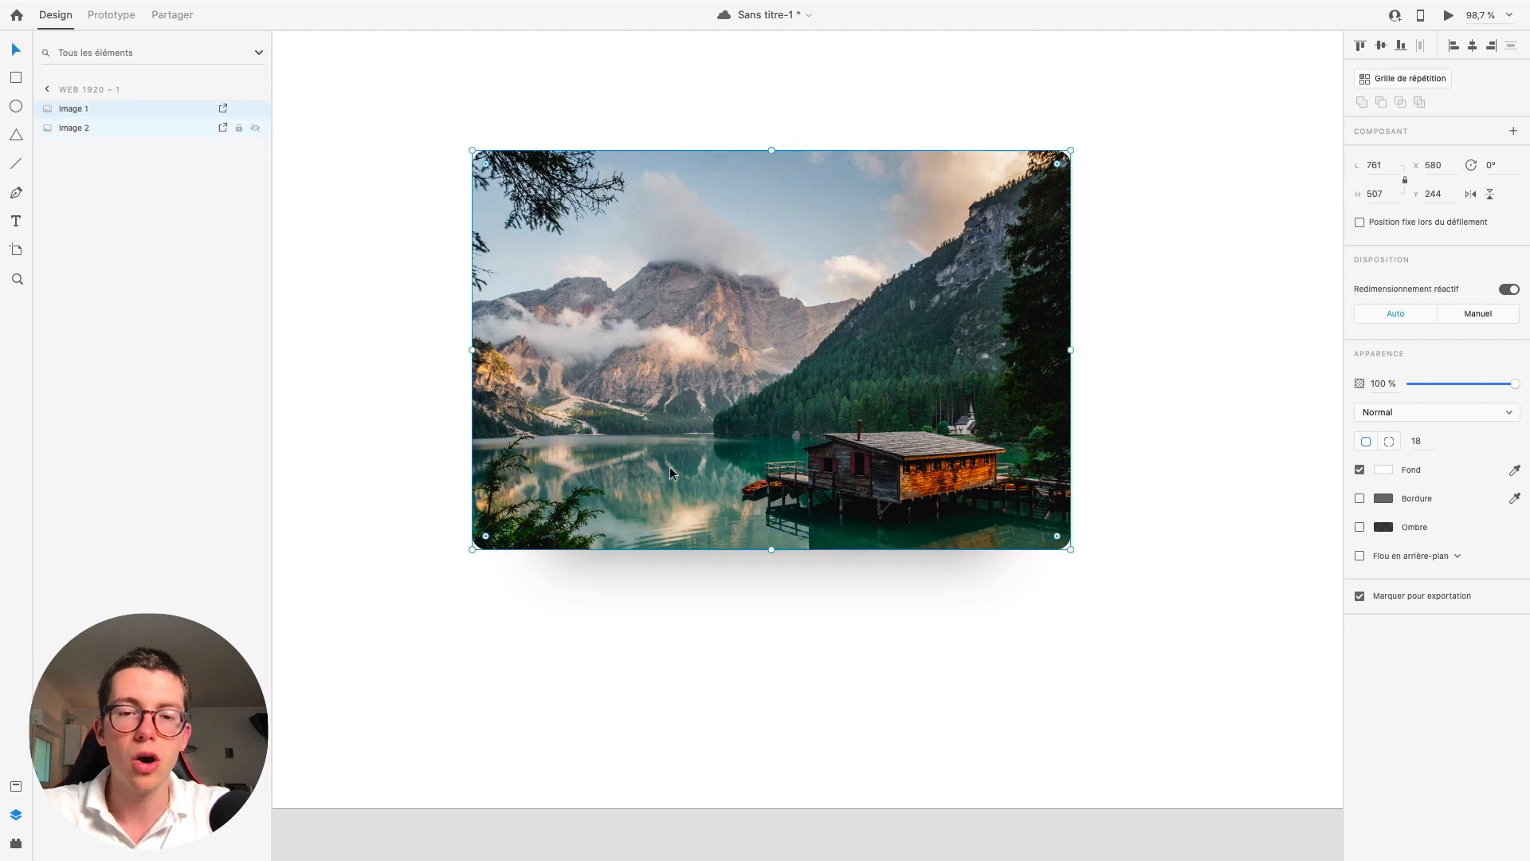
drag(754, 427, 754, 414)
click(817, 567)
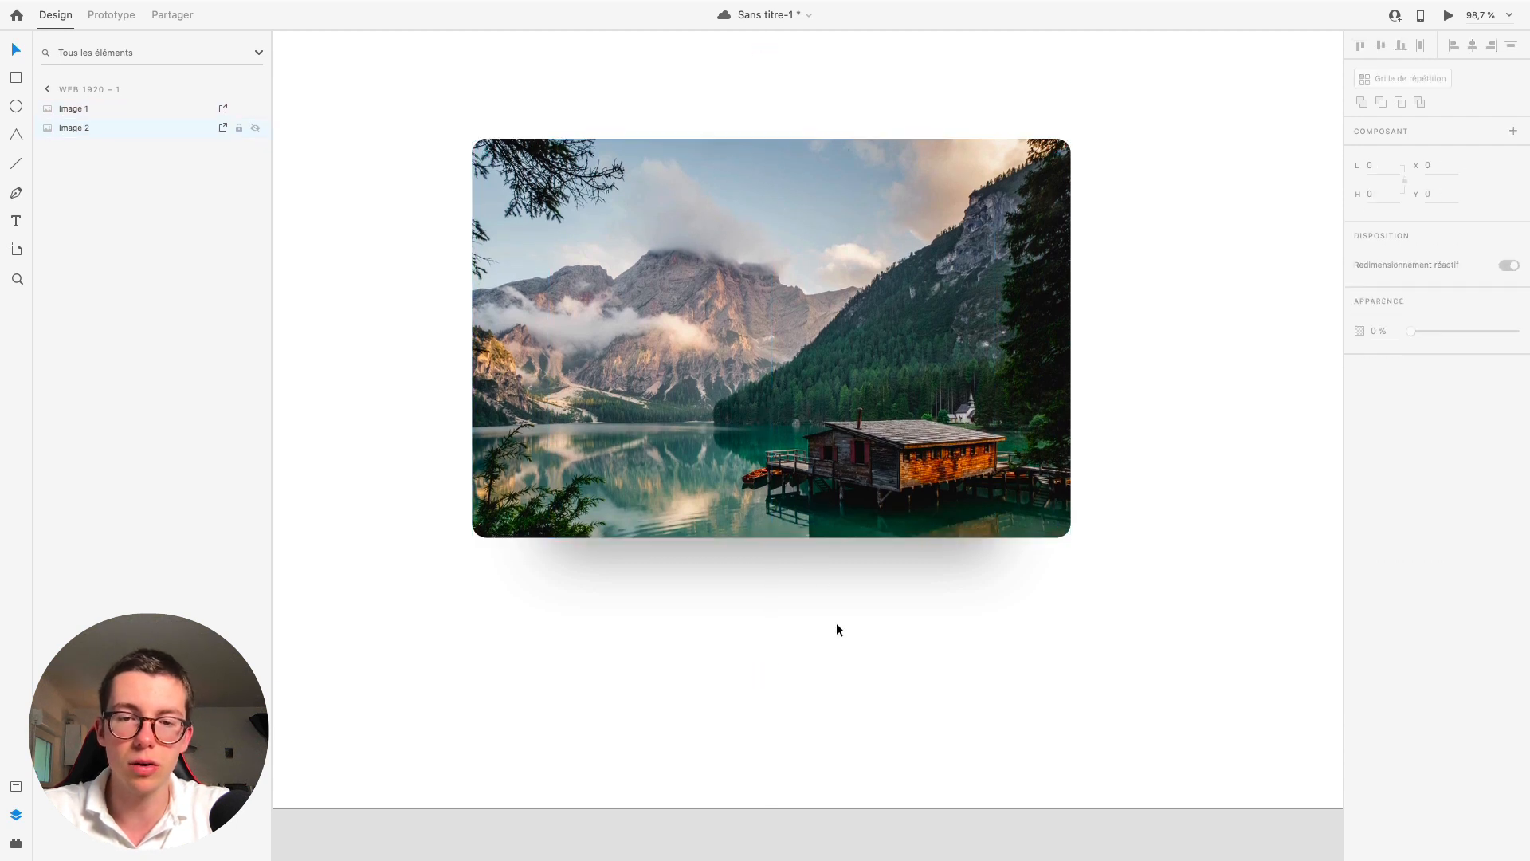
Step: Move the photo together with its shadow copy to the left part of the artboard, at about X 87, Y 193
scroll(835, 640, down, 2)
scroll(835, 645, down, 2)
scroll(835, 646, down, 3)
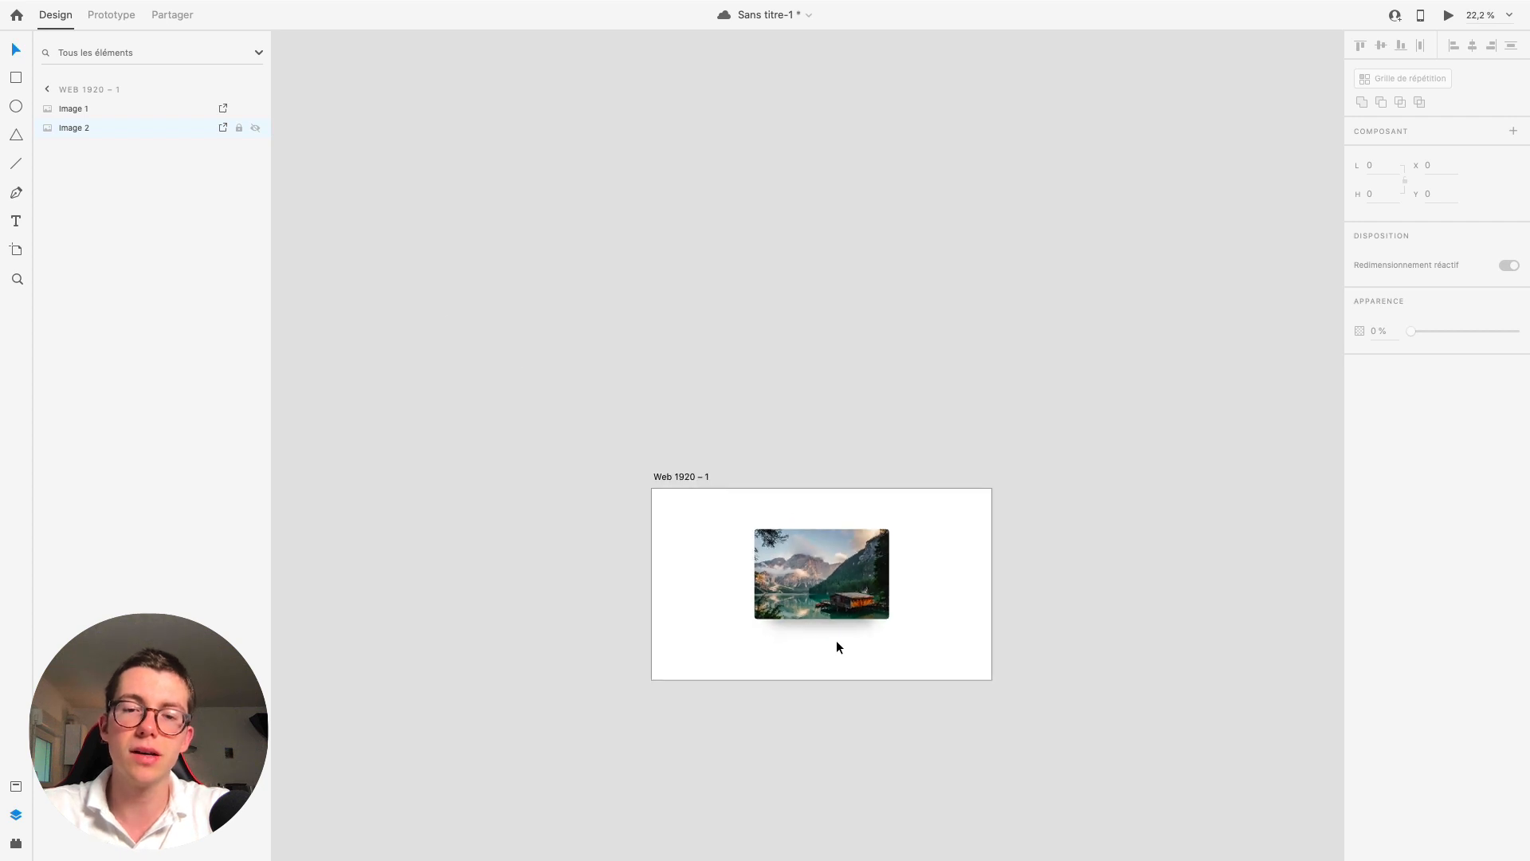
scroll(835, 646, up, 1)
scroll(836, 639, up, 3)
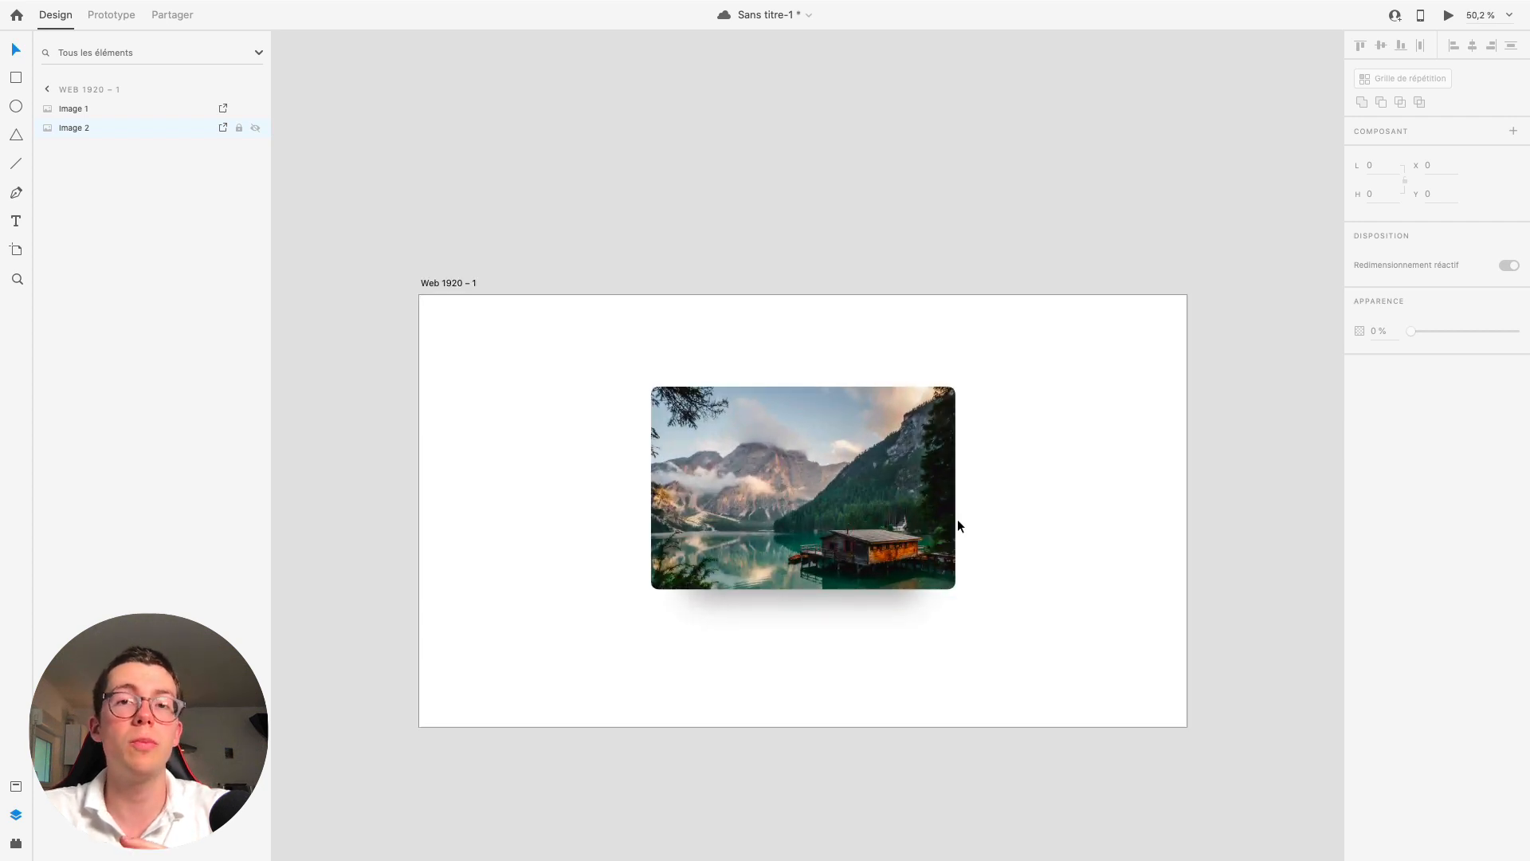
drag(1021, 692, 717, 442)
drag(825, 476, 628, 464)
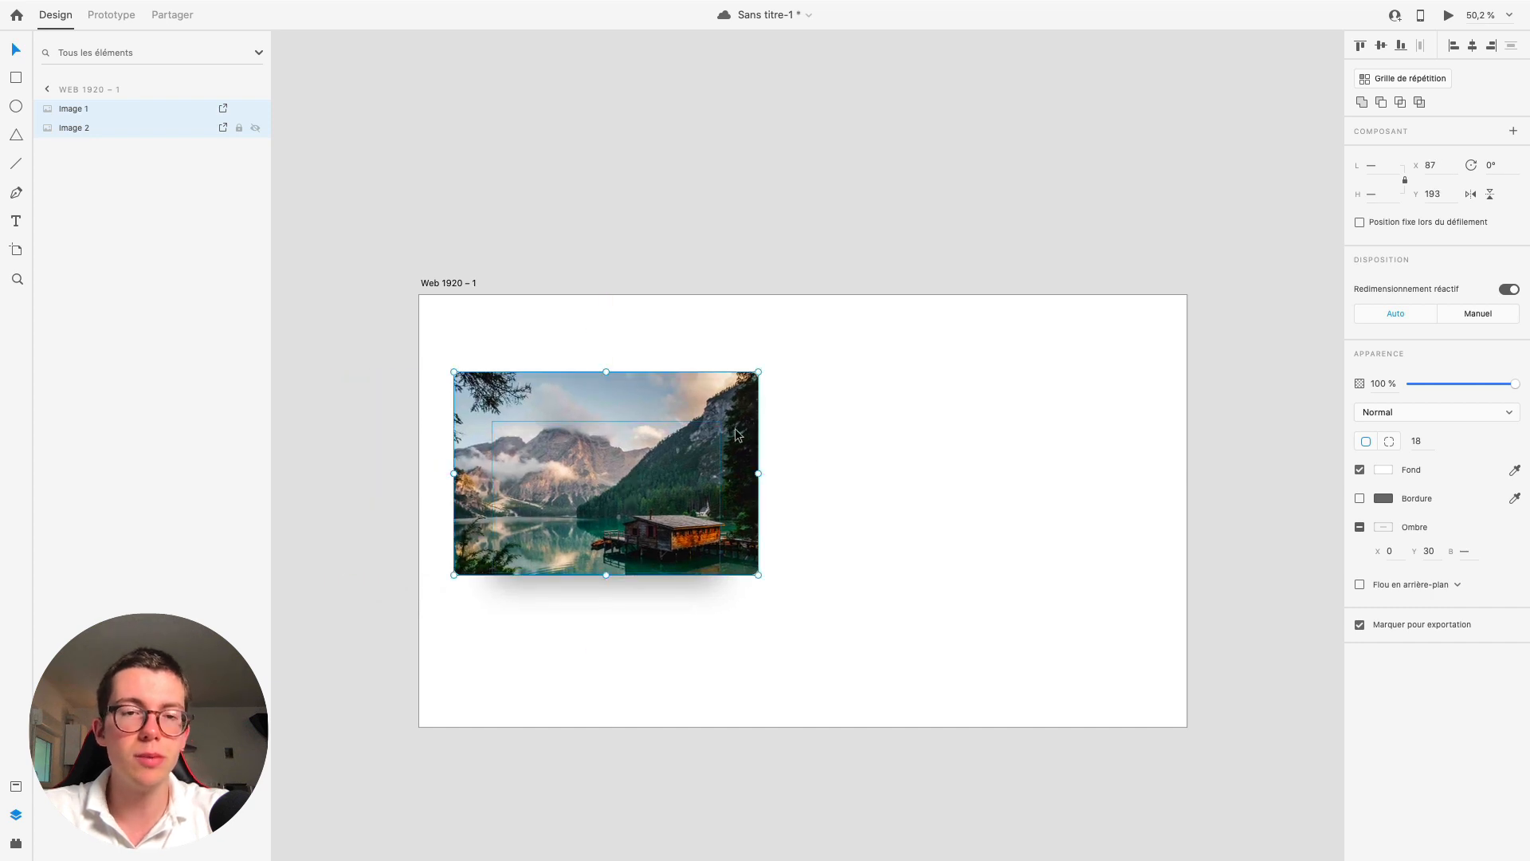
click(905, 481)
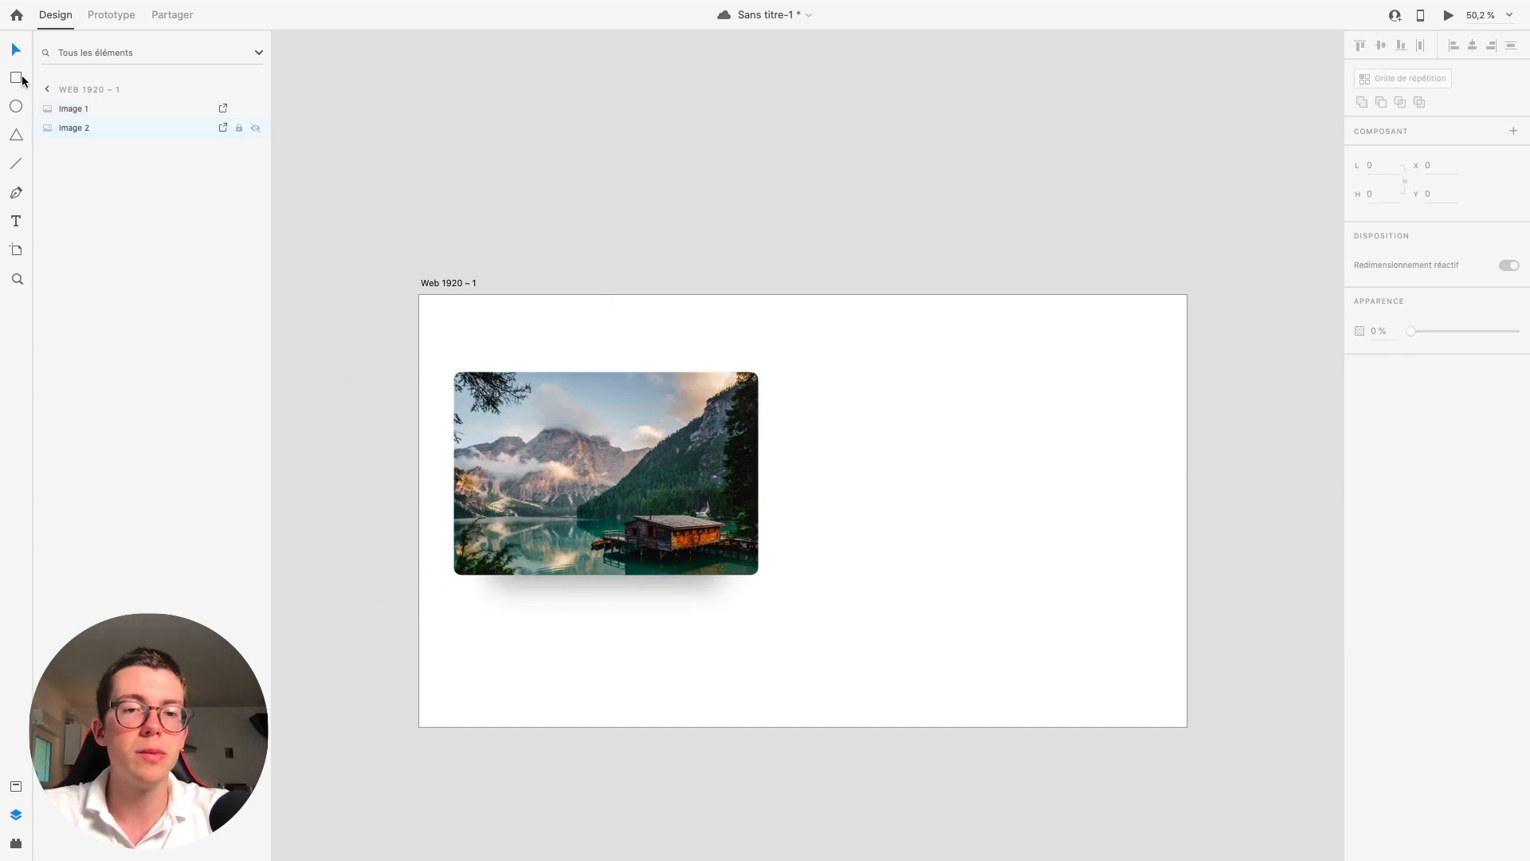
Step: Duplicate the Web 1920 – 1 artboard and place the copy directly above the original
click(455, 281)
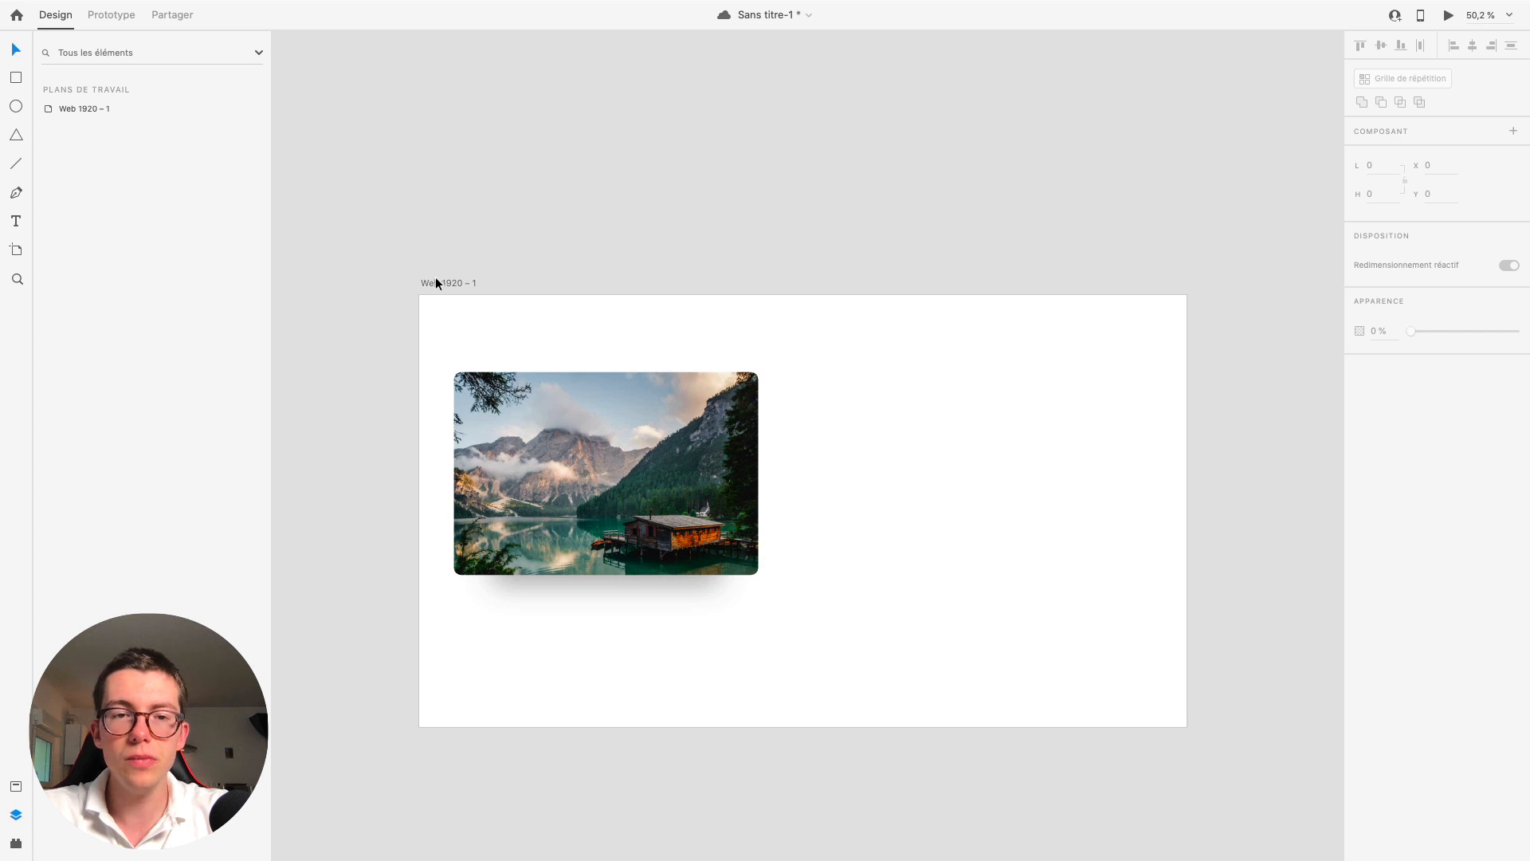
click(437, 280)
drag(429, 266, 628, 677)
click(454, 269)
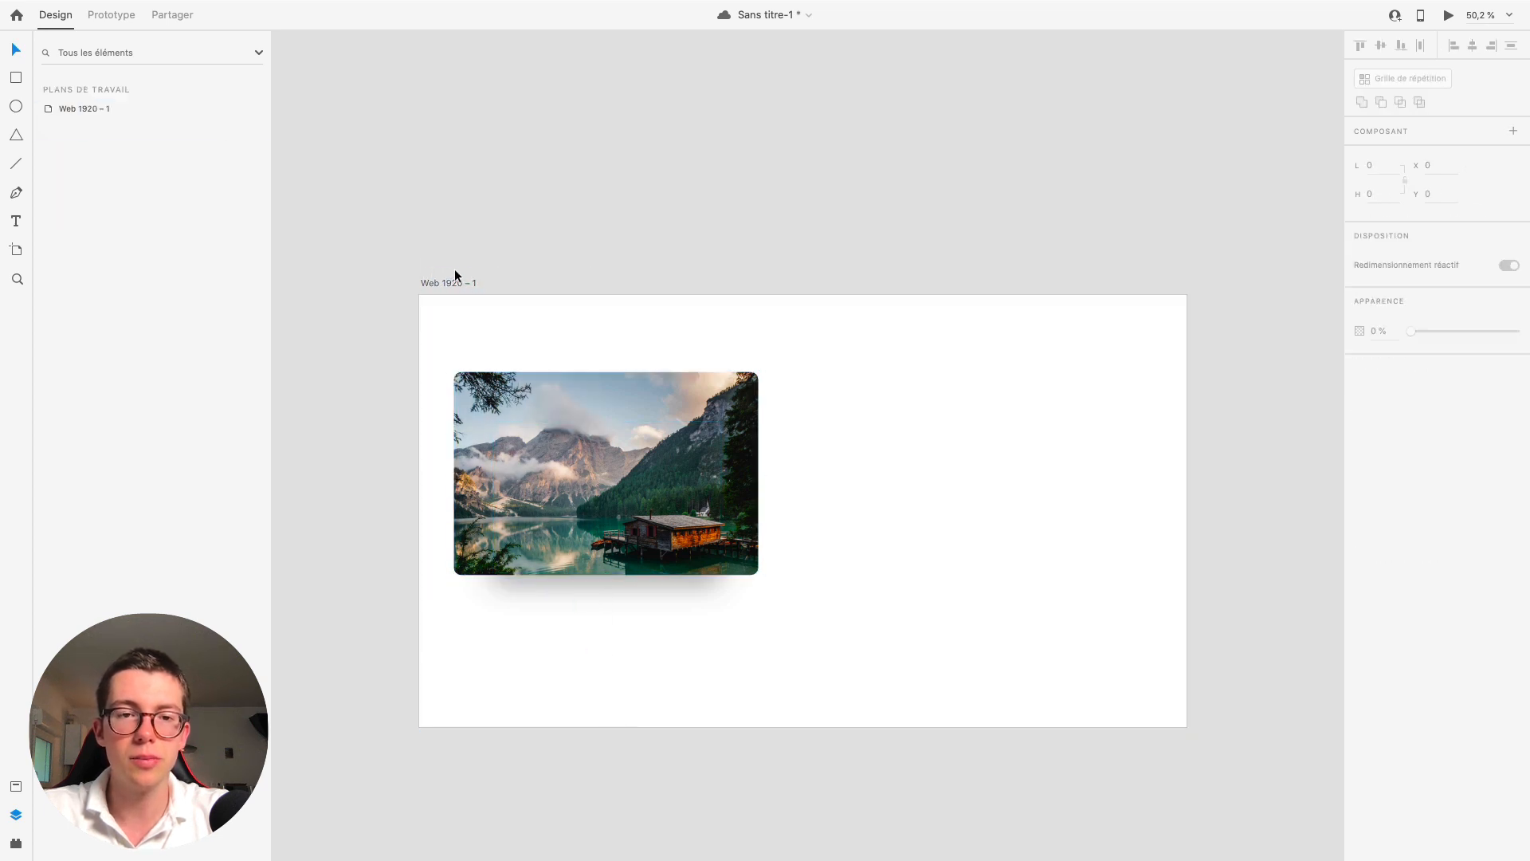
click(446, 284)
drag(446, 283, 443, 93)
Step: Delete both images from the duplicated artboard
click(670, 262)
drag(843, 391, 505, 272)
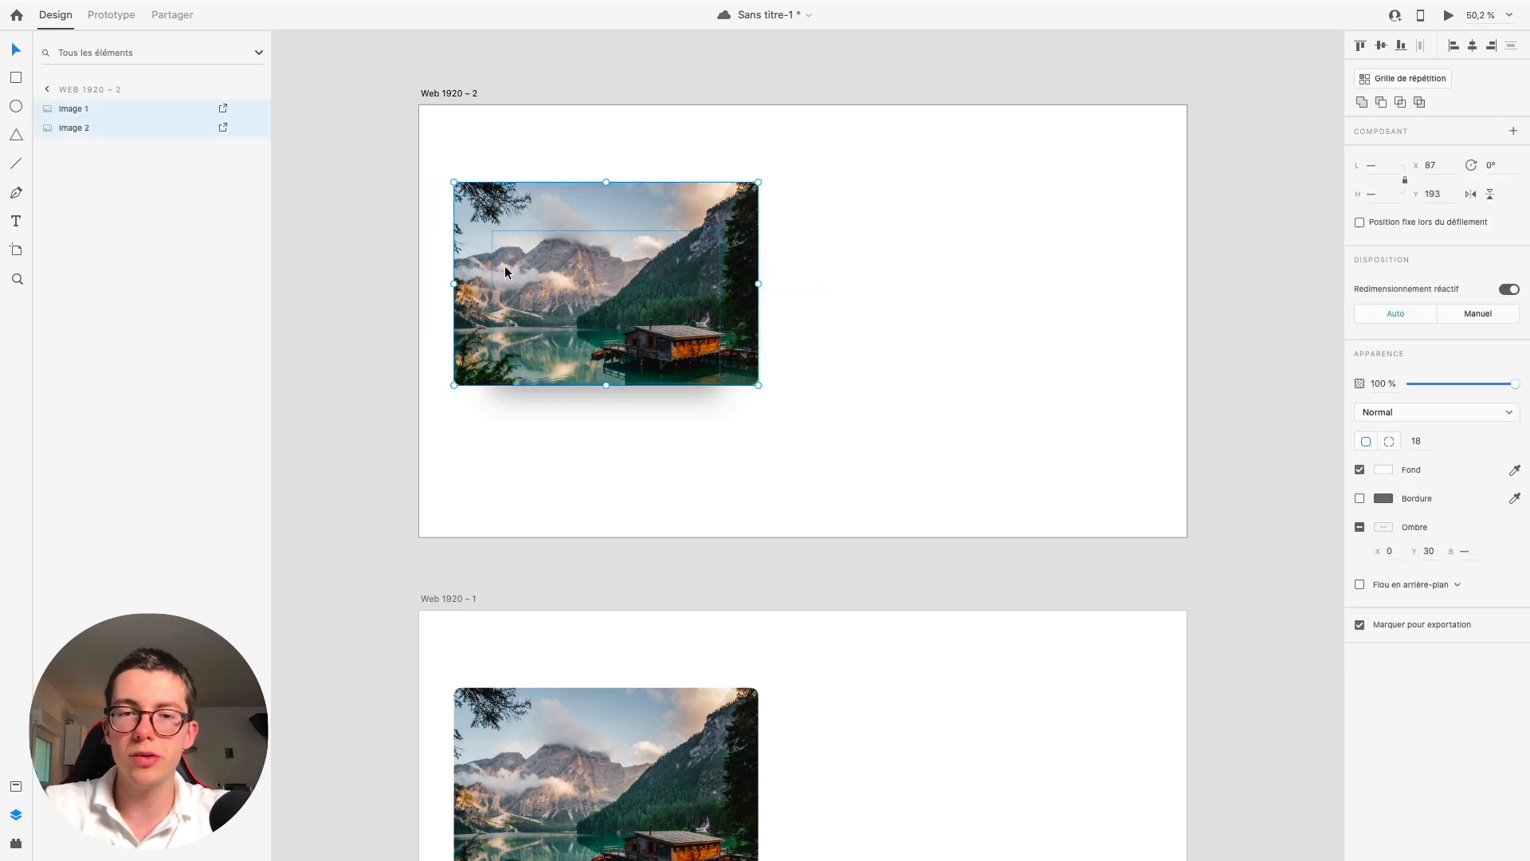
key(Delete)
Step: Change the Web 1920 – 2 artboard's fill to a very pale green
click(478, 108)
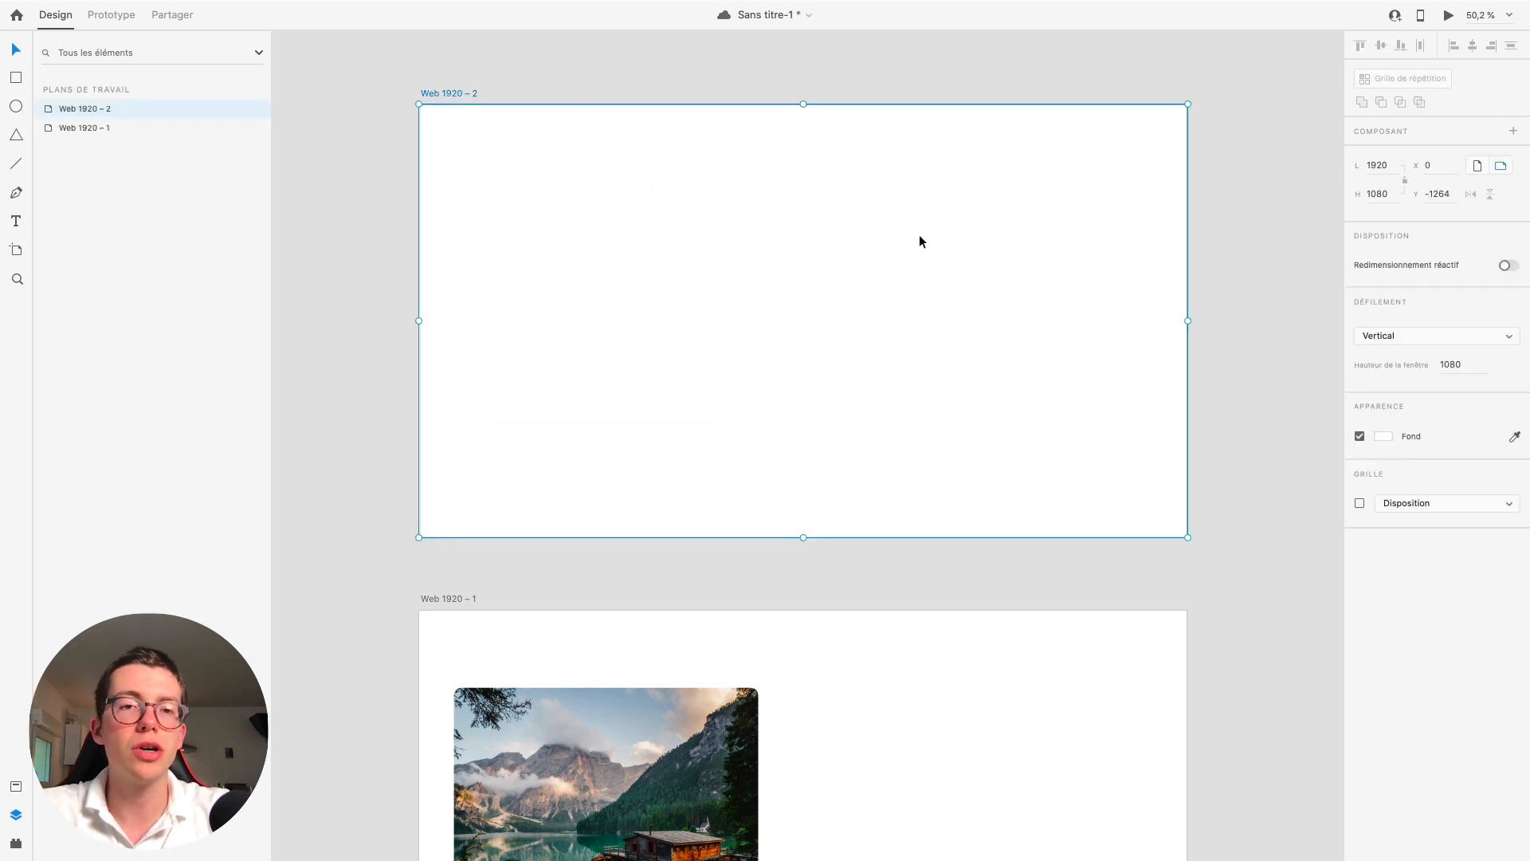
click(1385, 436)
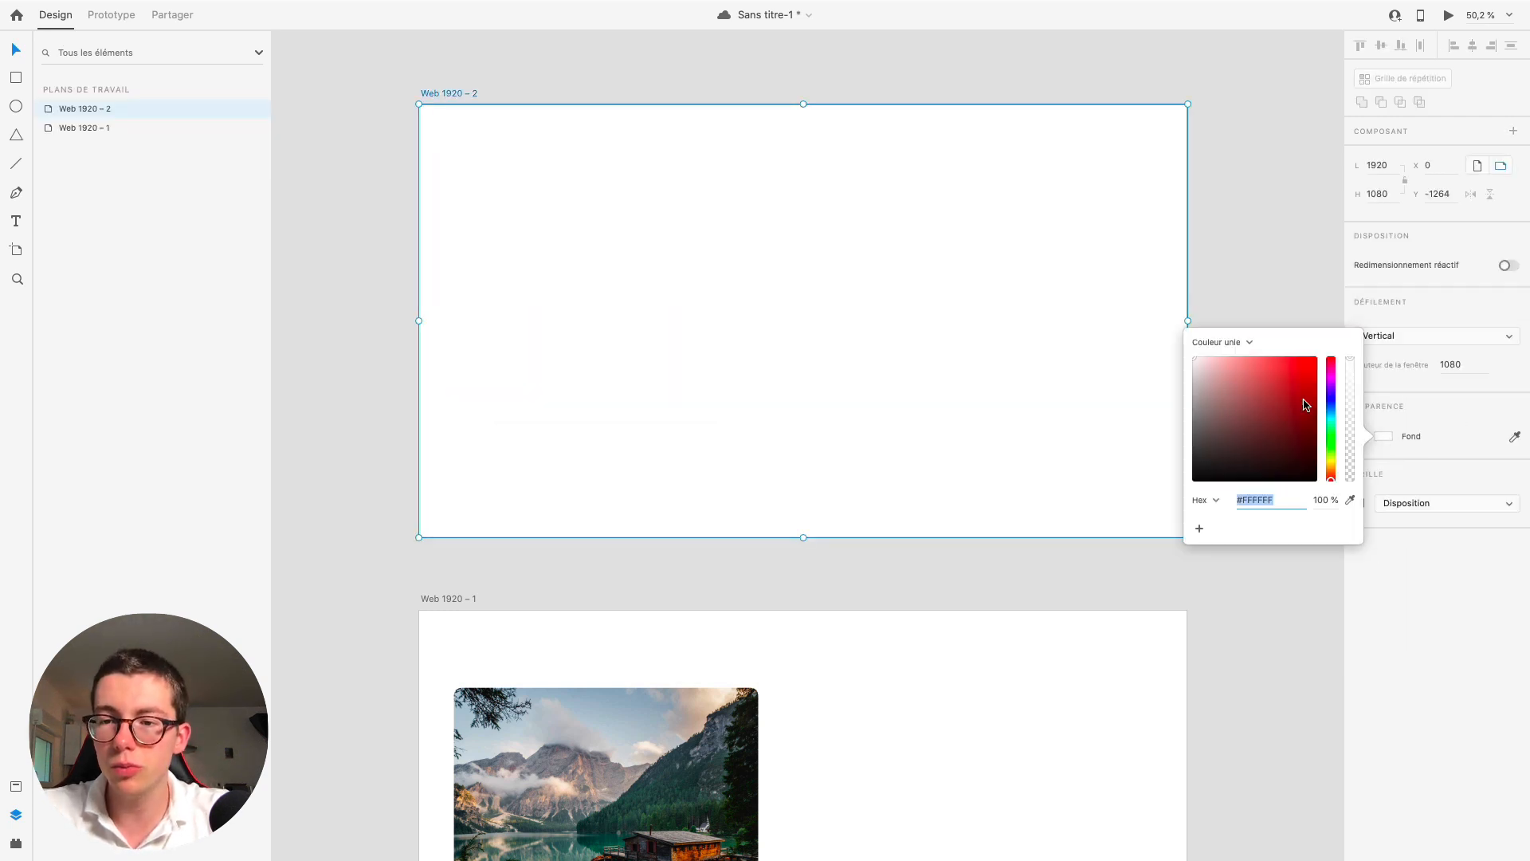
drag(1331, 437, 1330, 425)
drag(1196, 358, 1195, 361)
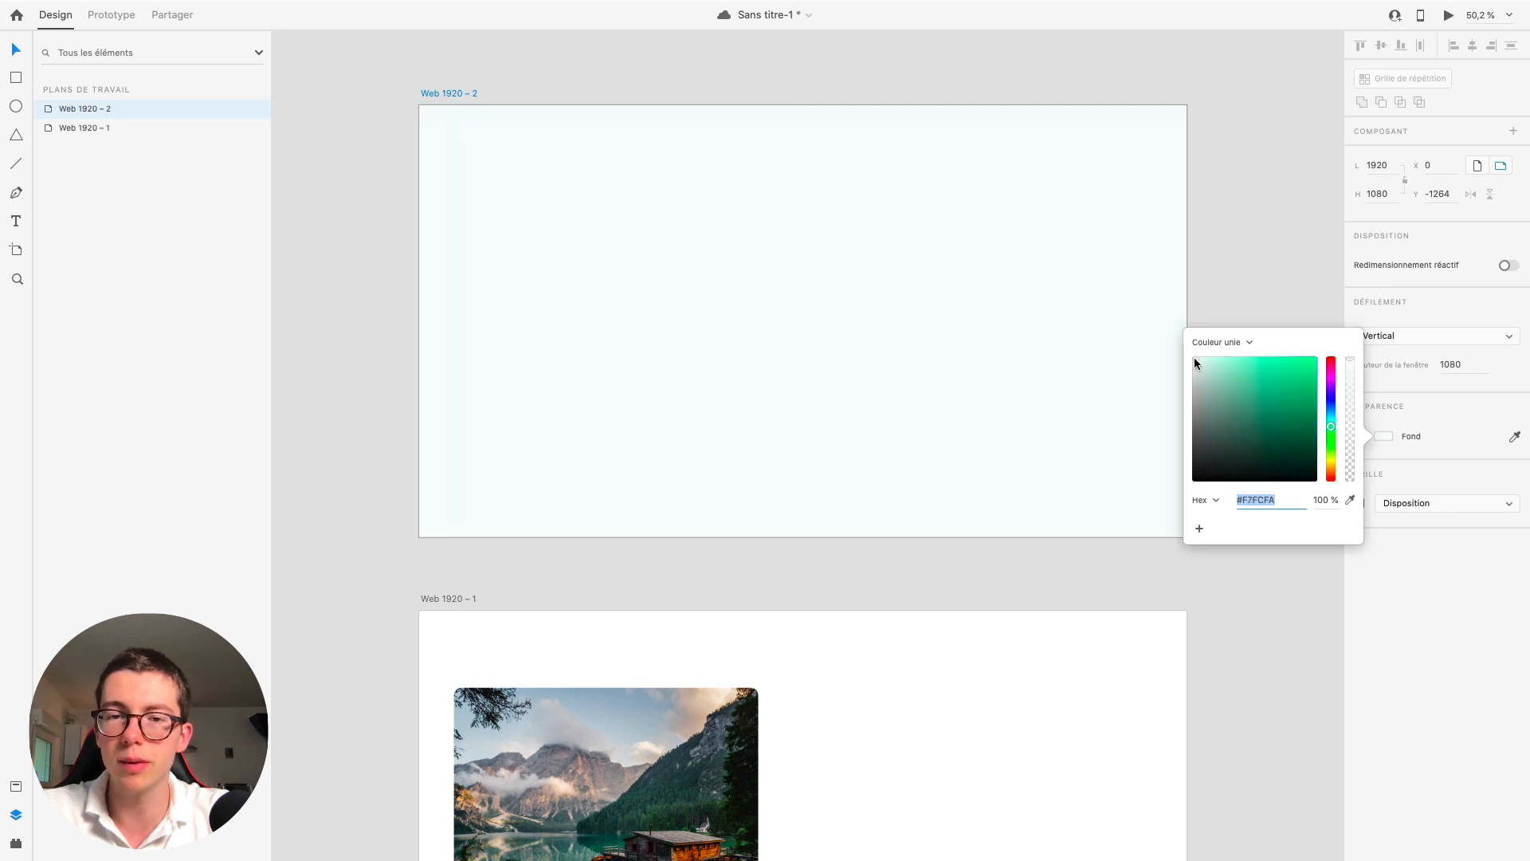
click(1329, 428)
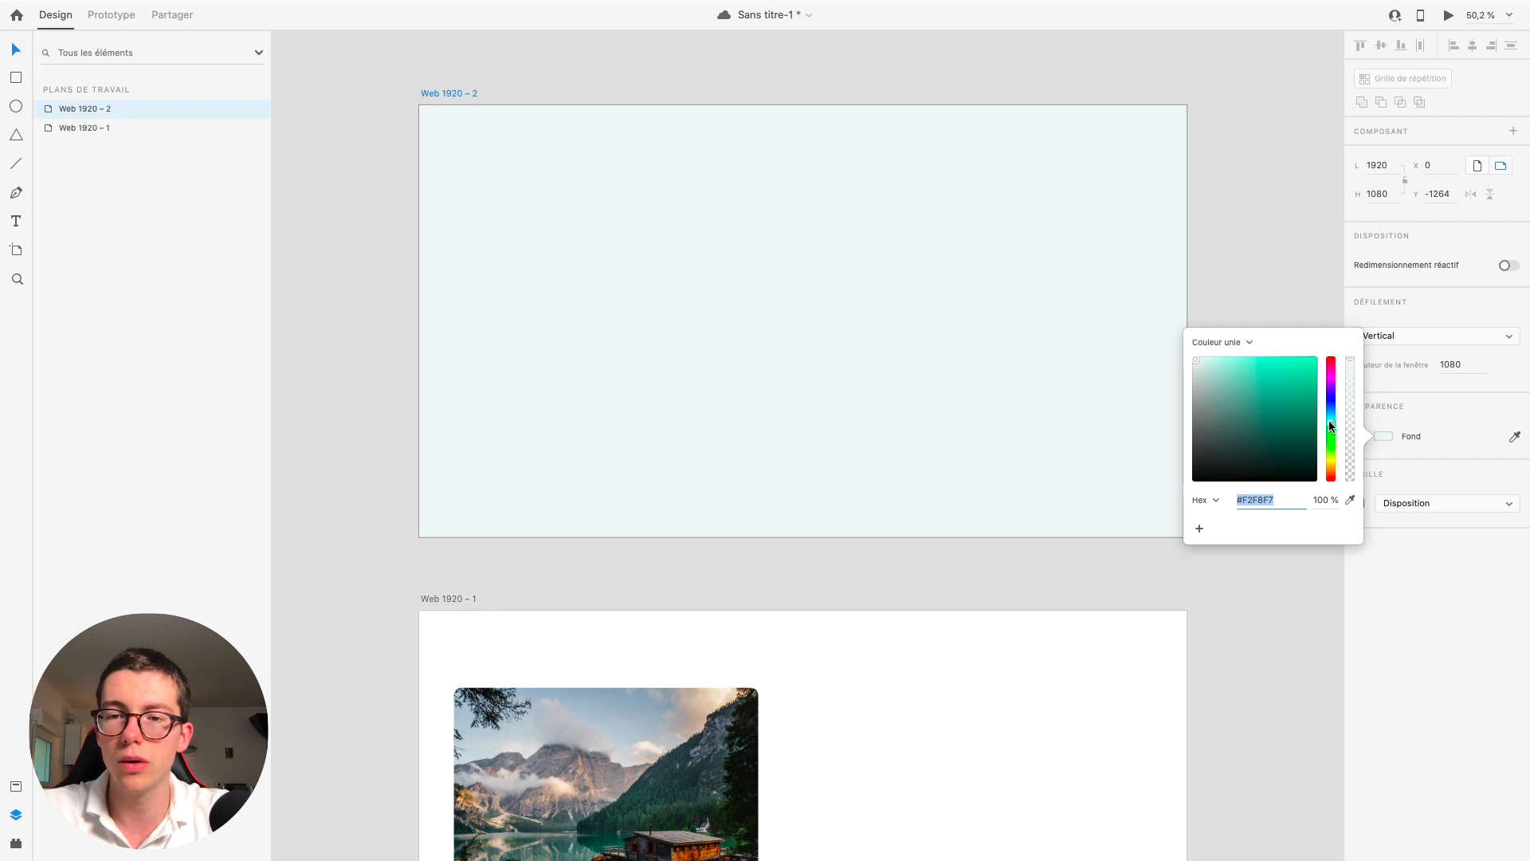
drag(1202, 362, 1194, 360)
click(783, 252)
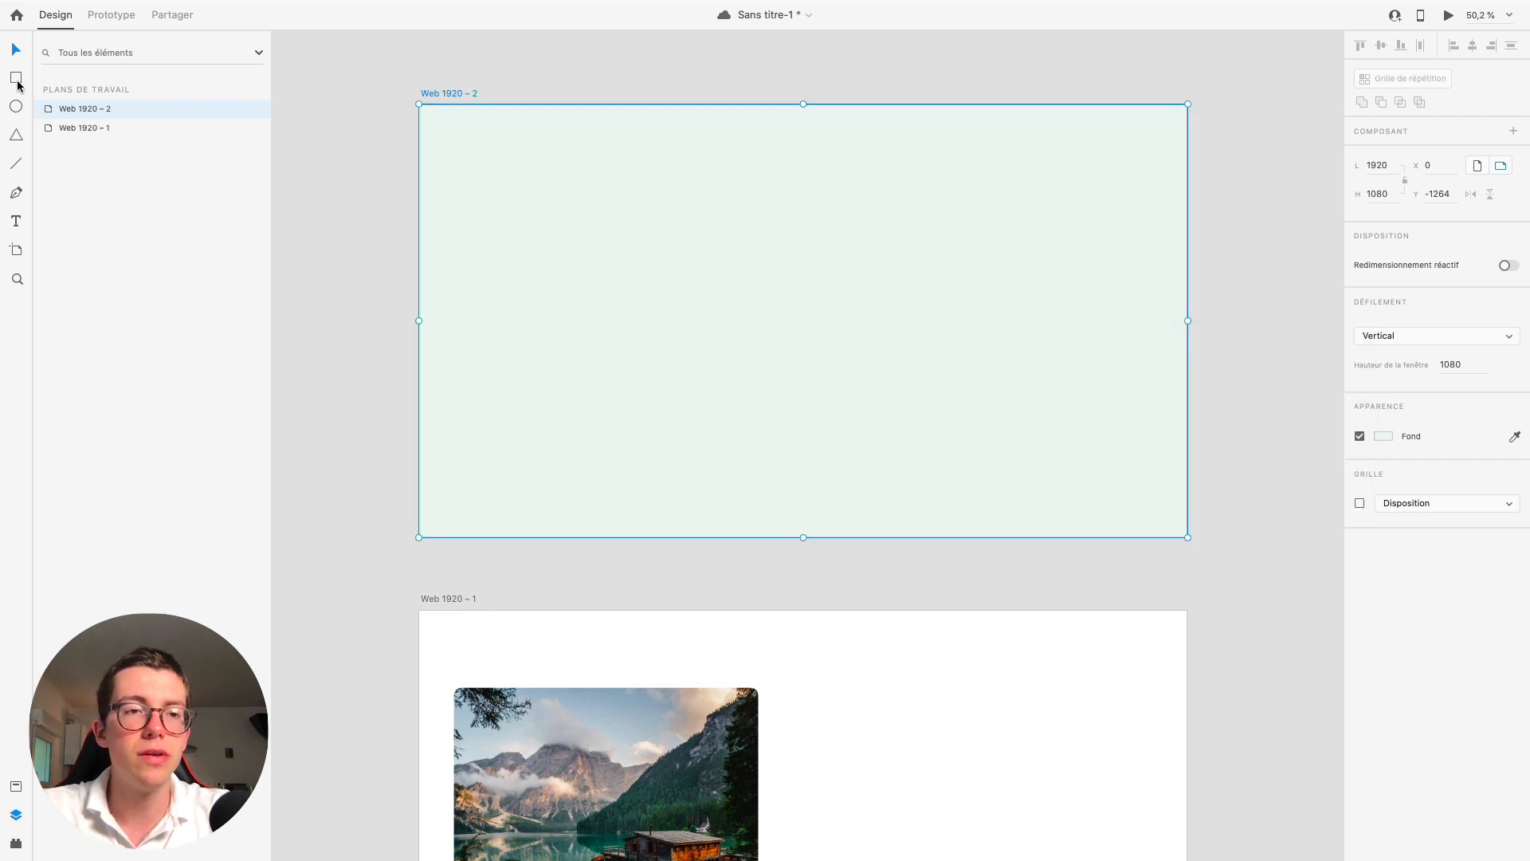
Step: Draw a wide rectangle of about 427 × 96 in the upper middle of the pale green artboard
click(17, 80)
drag(704, 274, 874, 312)
scroll(829, 279, up, 5)
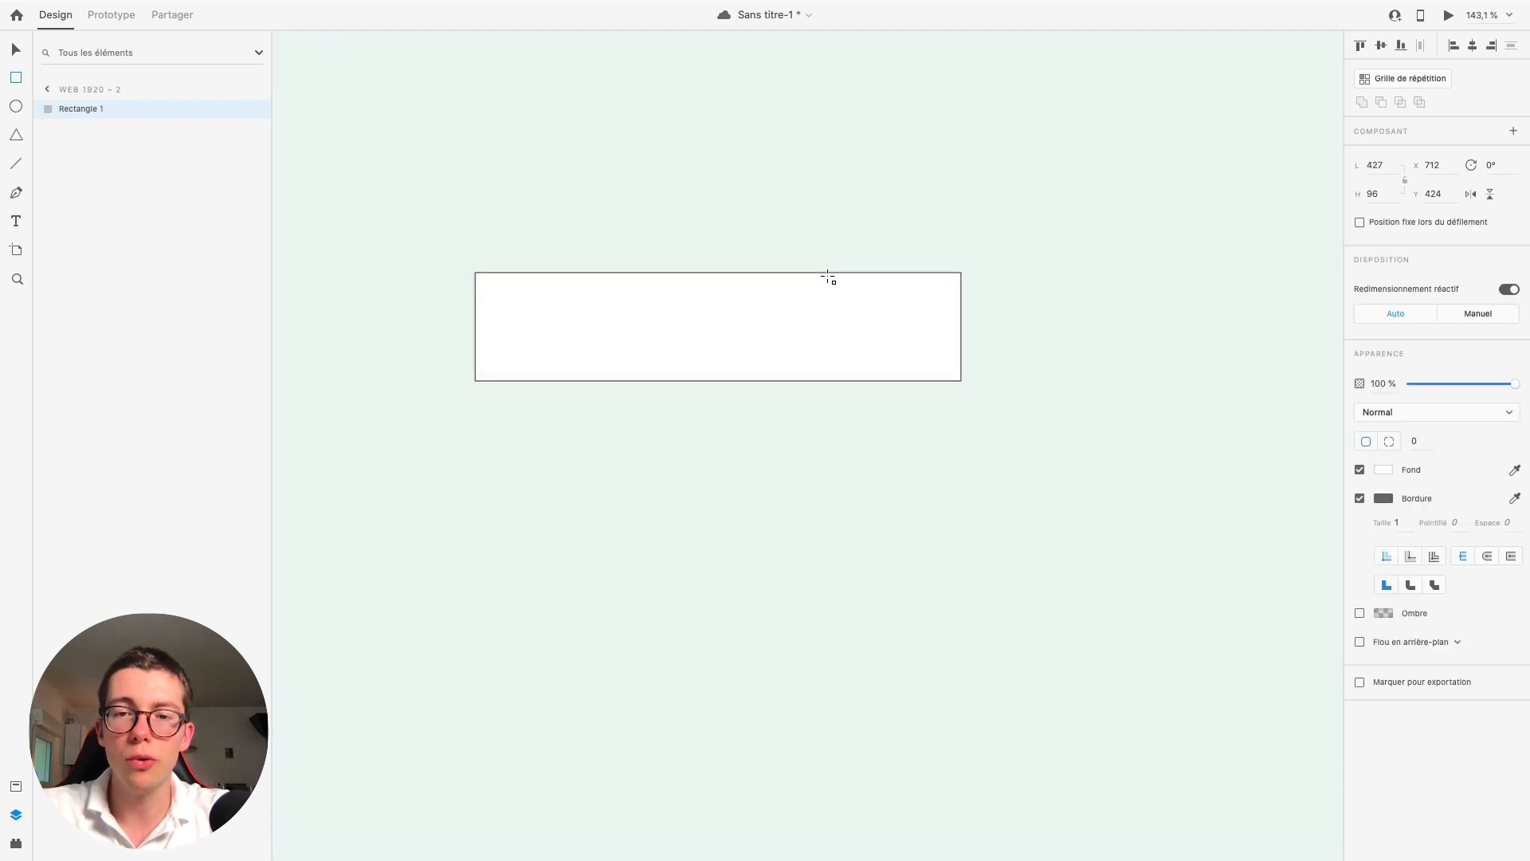
scroll(829, 279, left, 3)
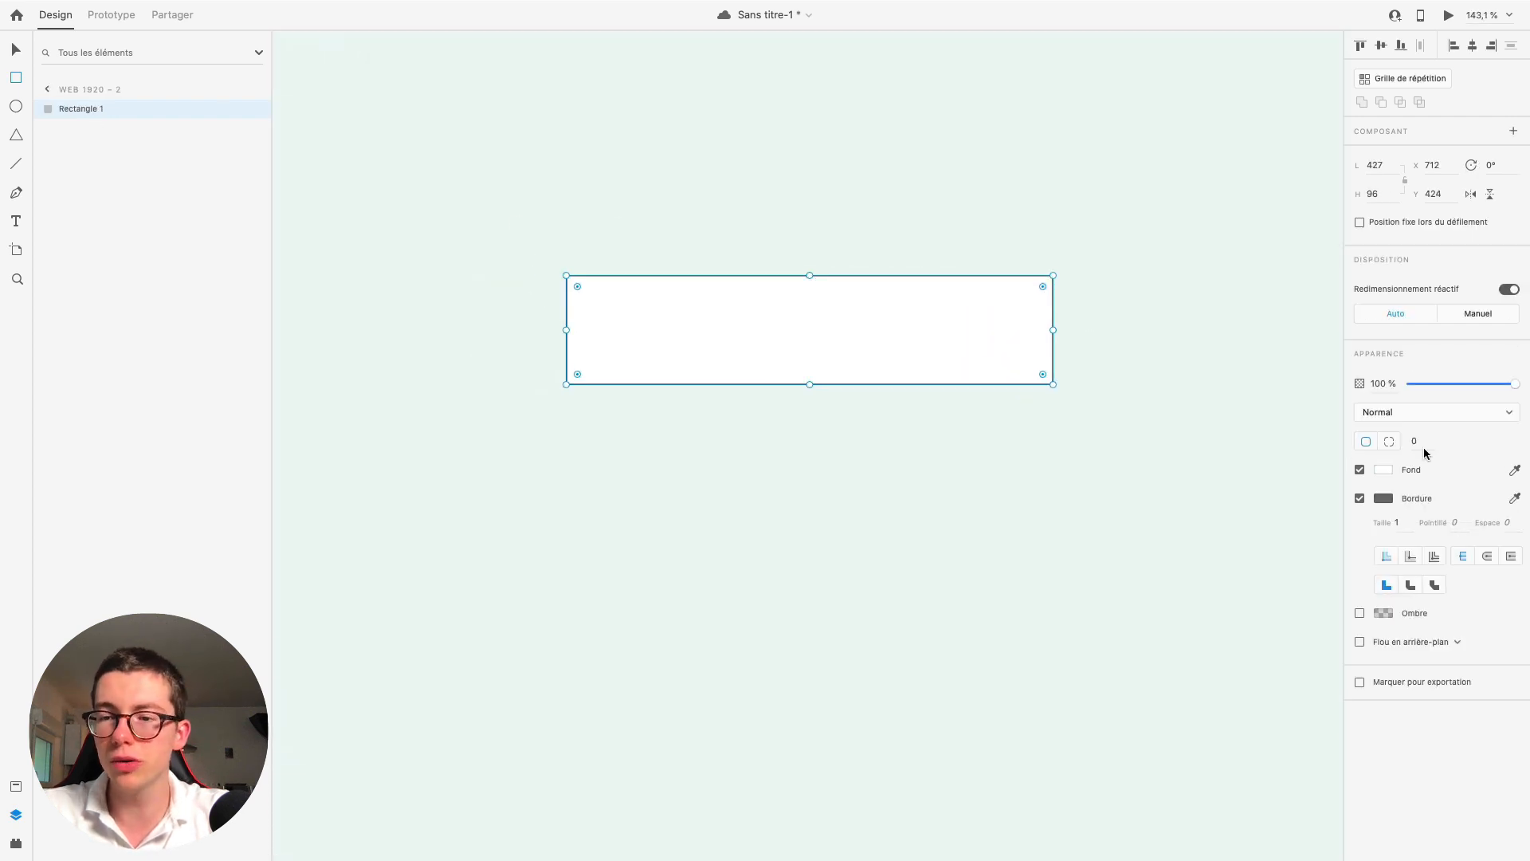
Step: Give the rectangle a light grey border (about #BAB7B7) of size 3 and round its corners to a radius of about 14
click(1383, 498)
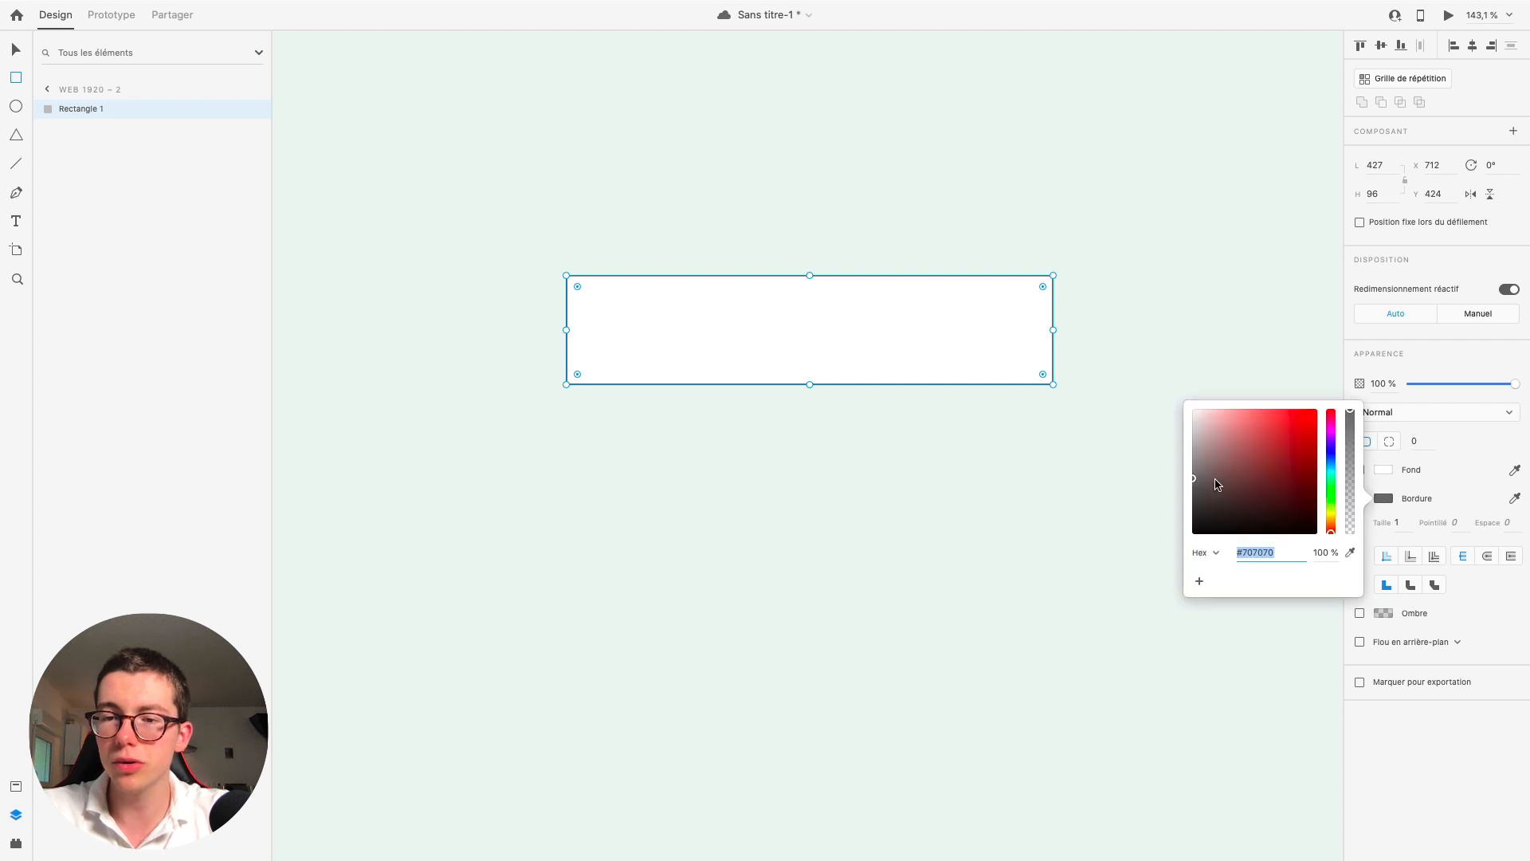
drag(1215, 481, 1194, 437)
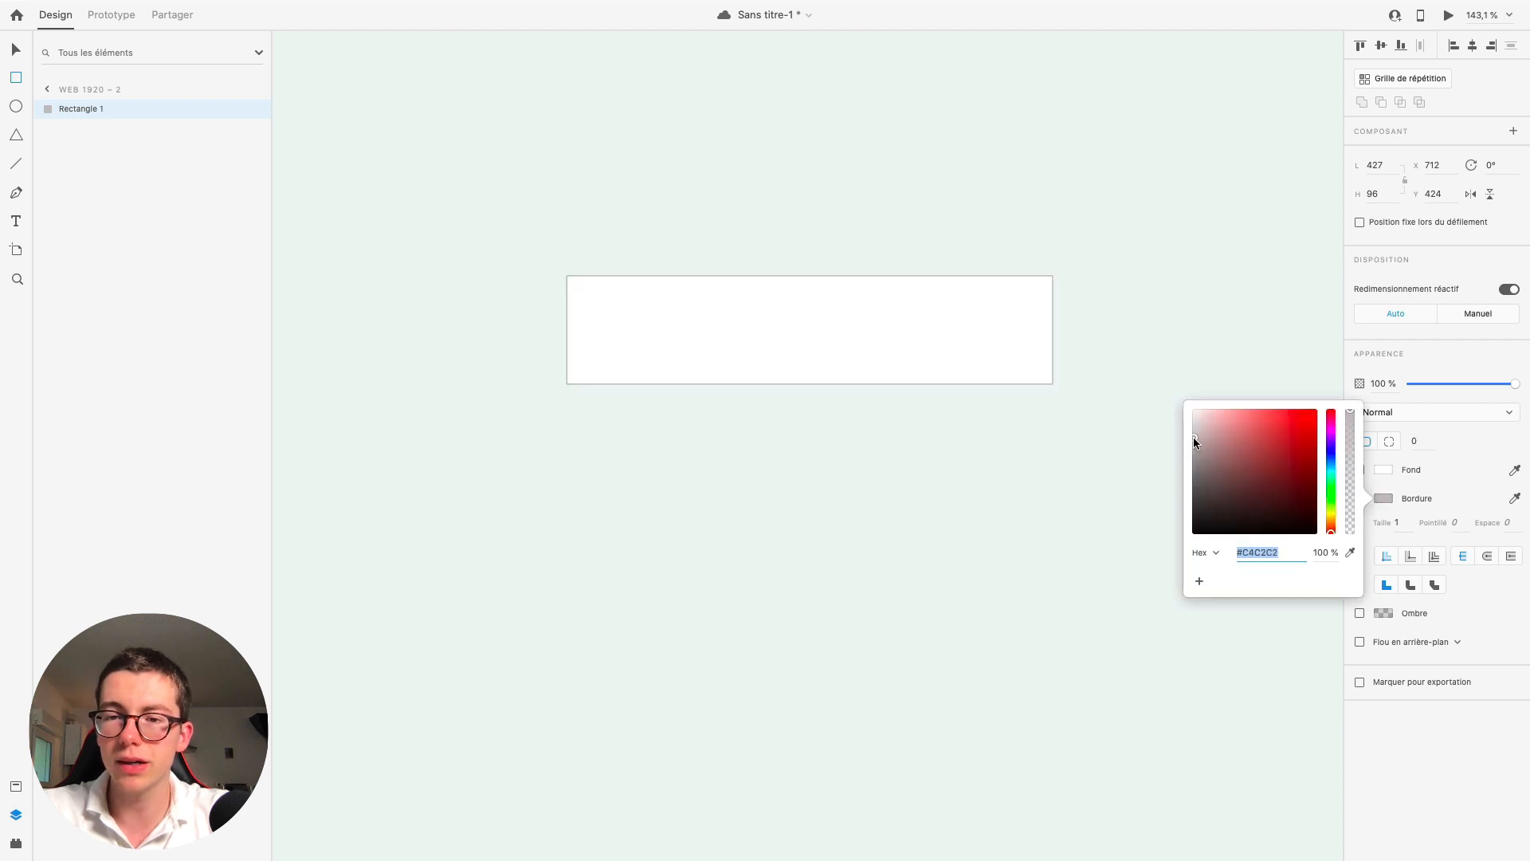
click(1403, 522)
text(2)
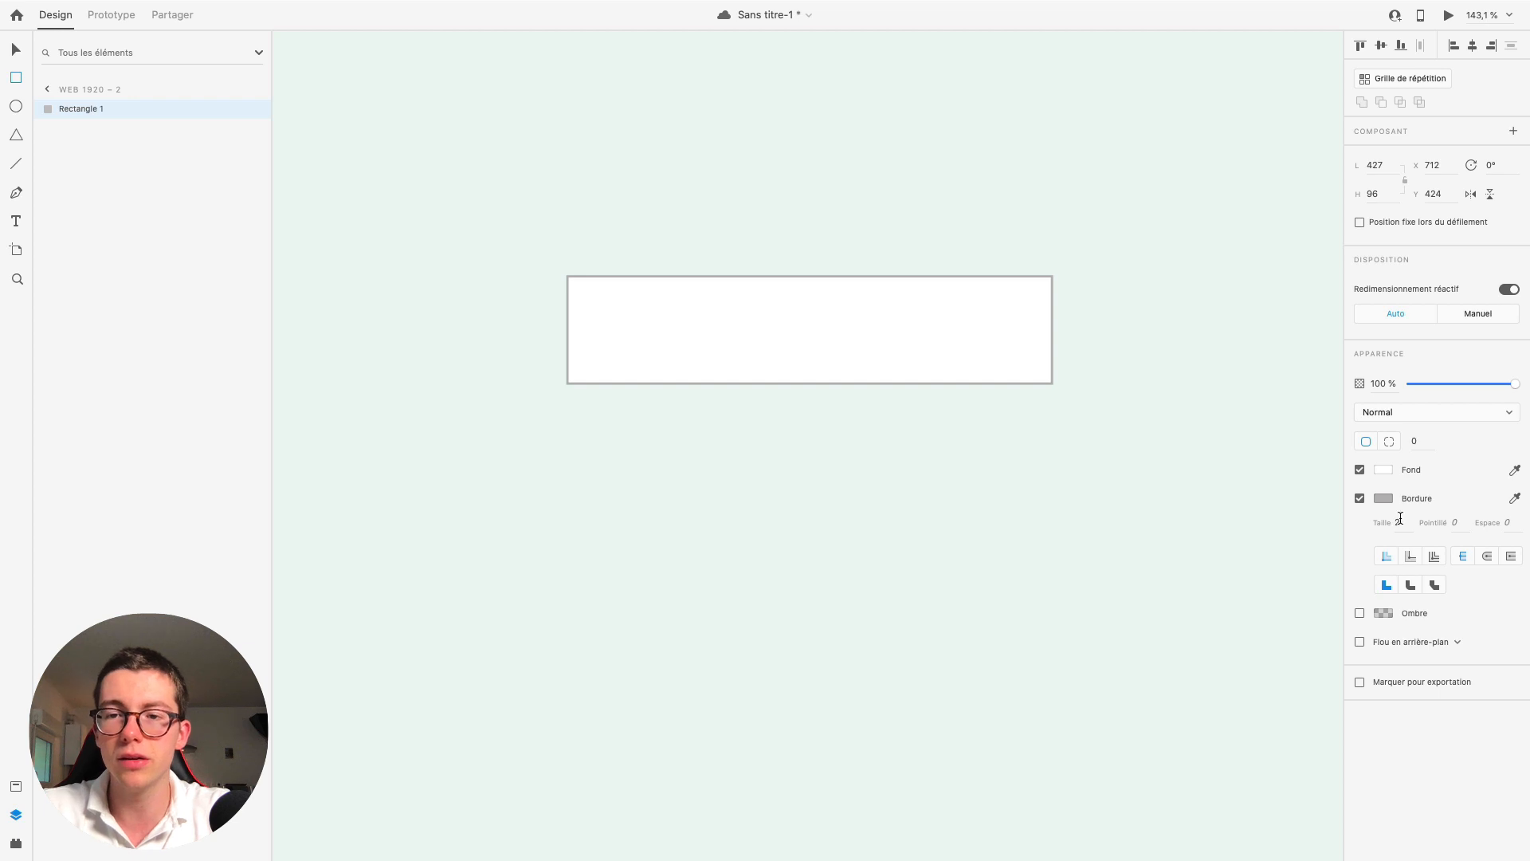
key(Return)
key(Return)
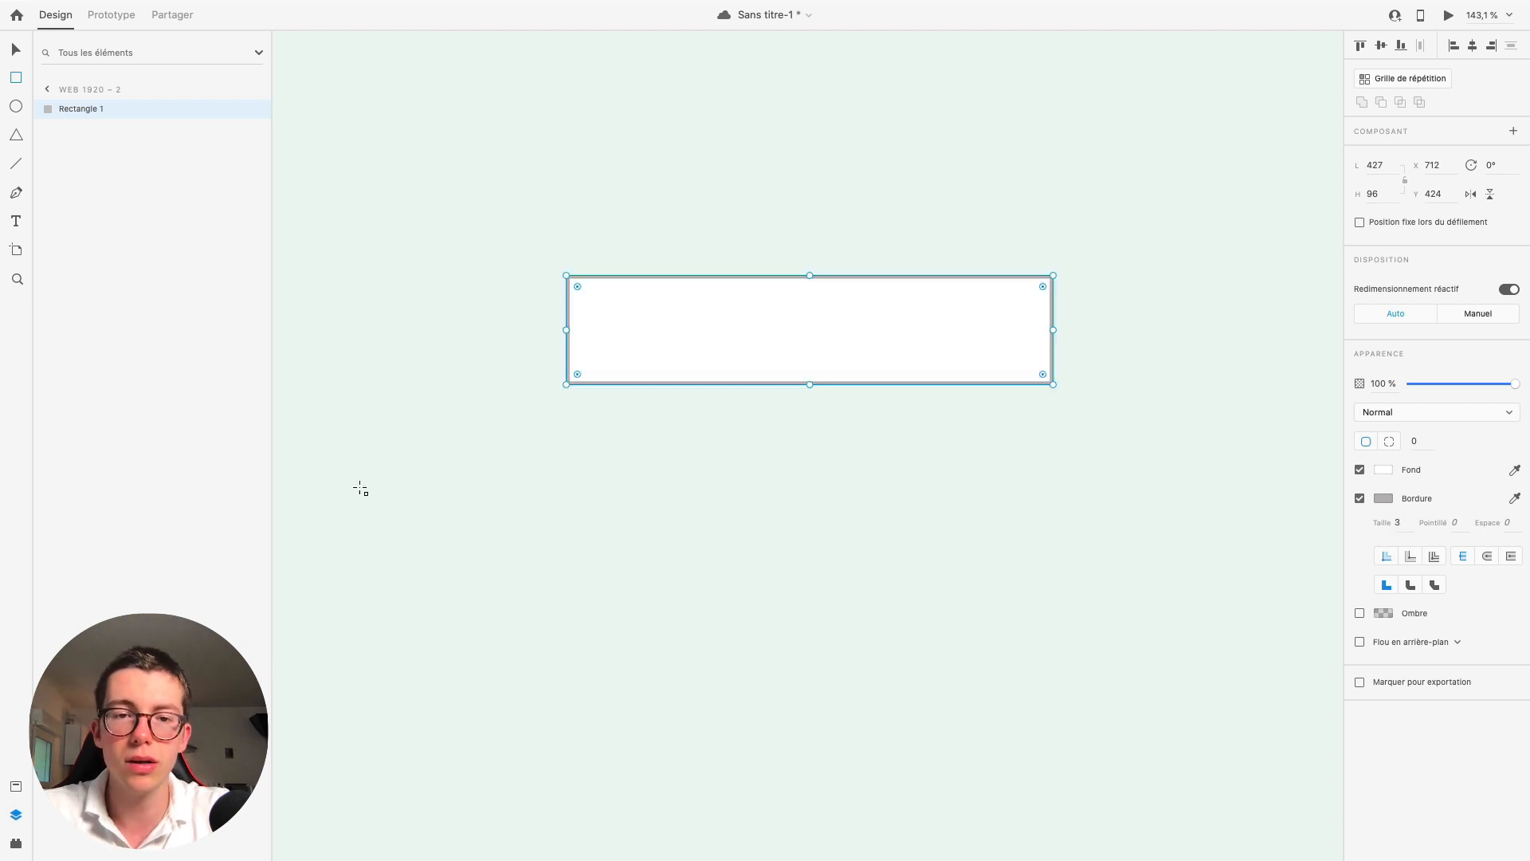
drag(577, 373, 581, 370)
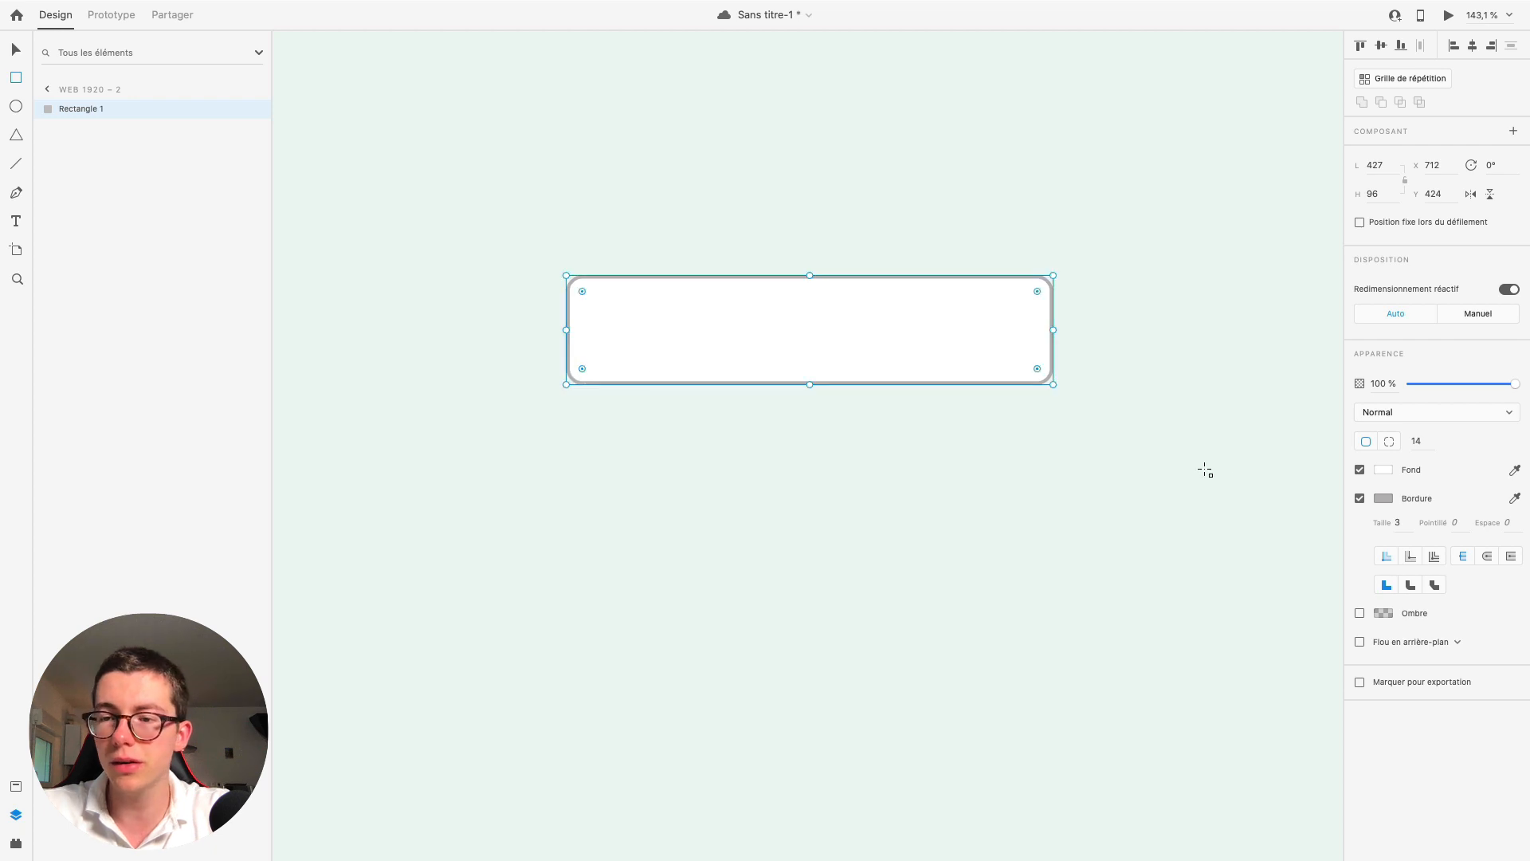
Step: Change the rectangle's border colour to a soft blue-green, around #B1CFD5
click(1379, 500)
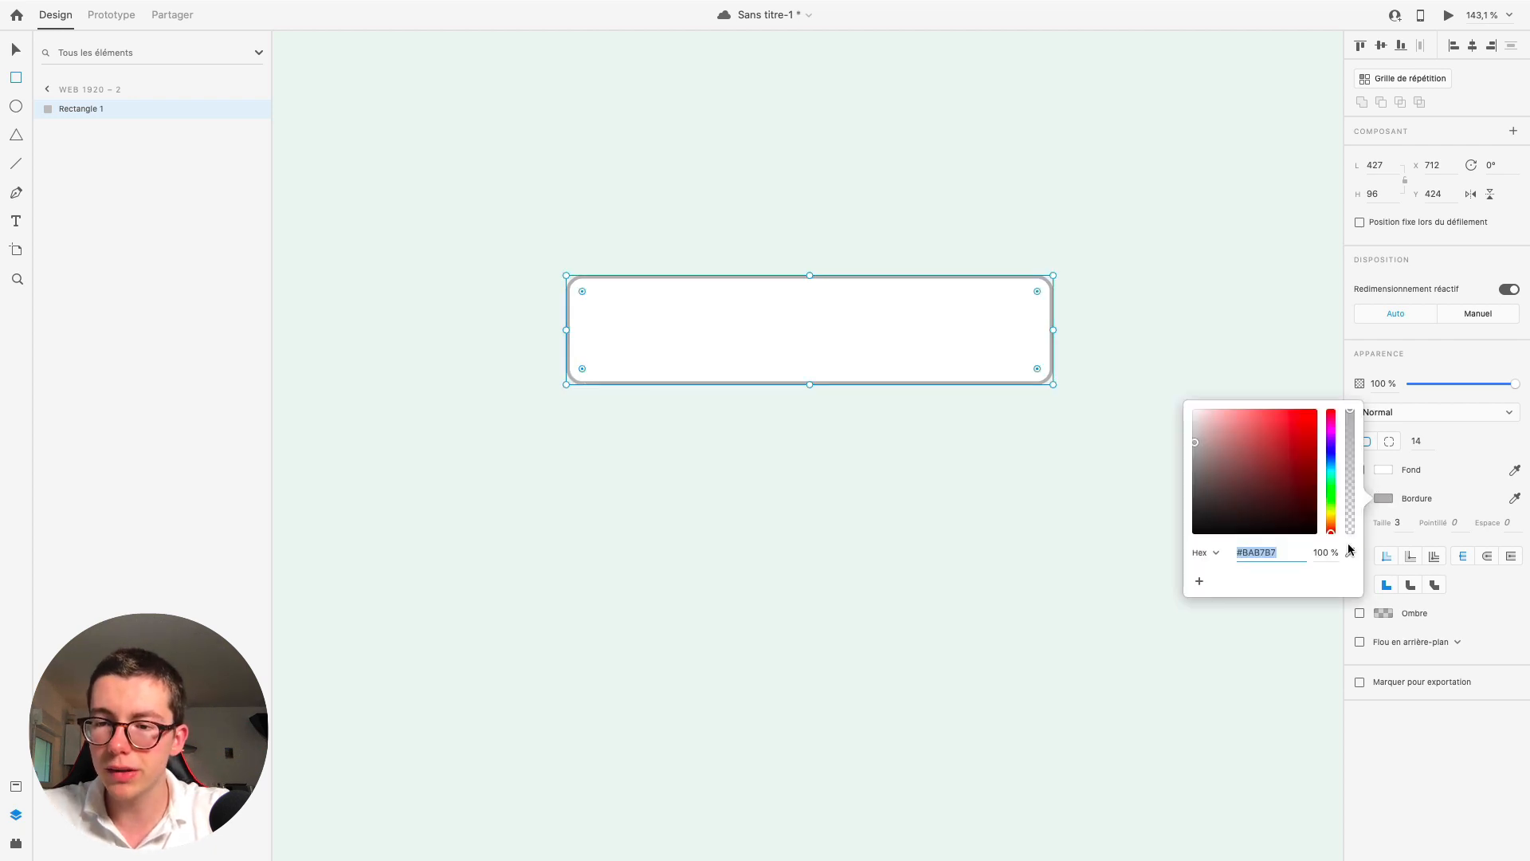
drag(1331, 530, 1333, 467)
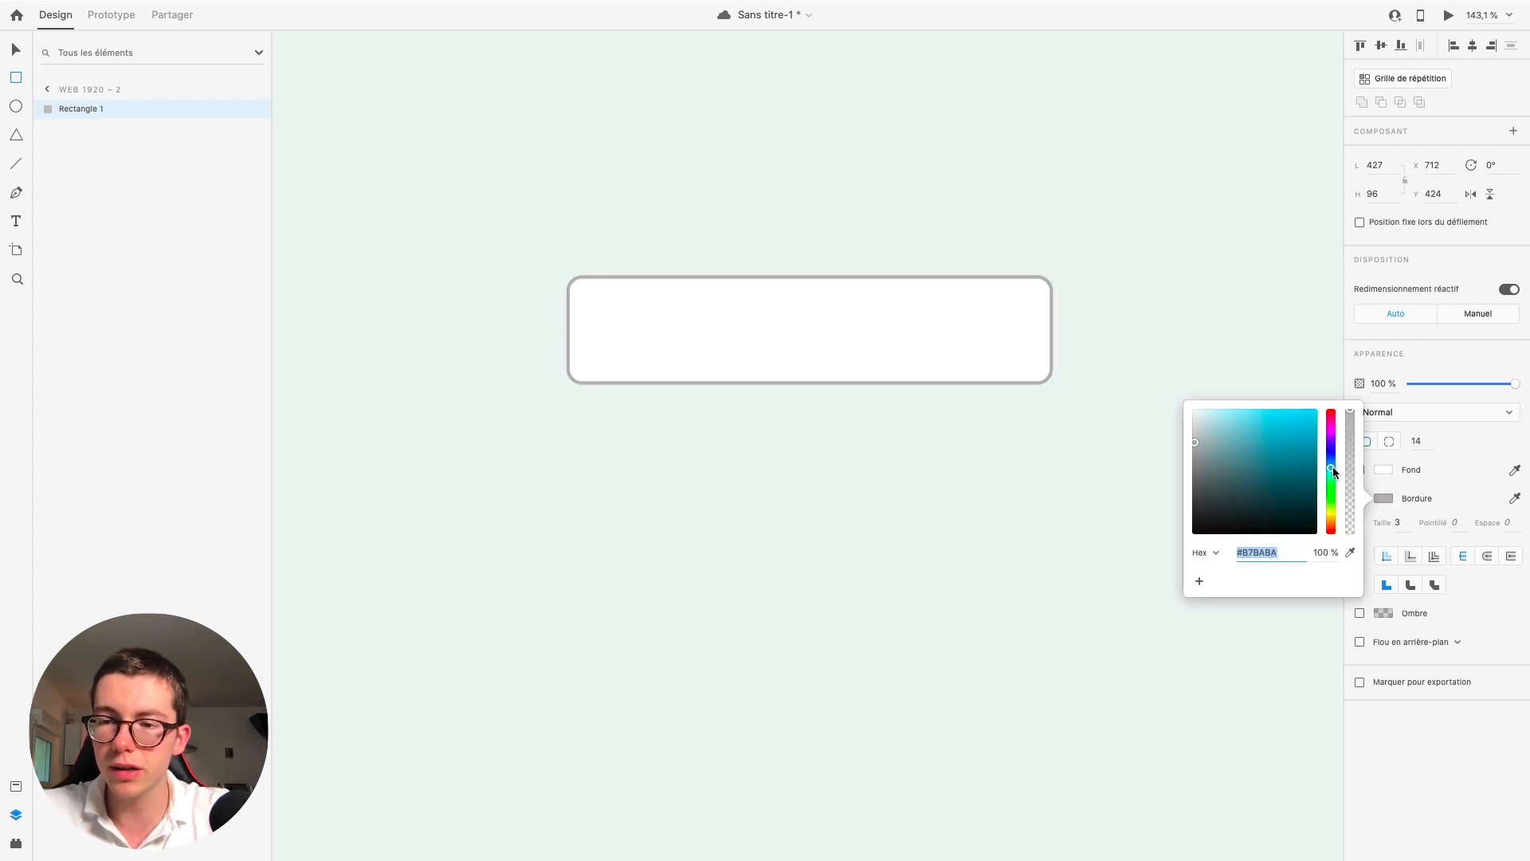
click(1214, 428)
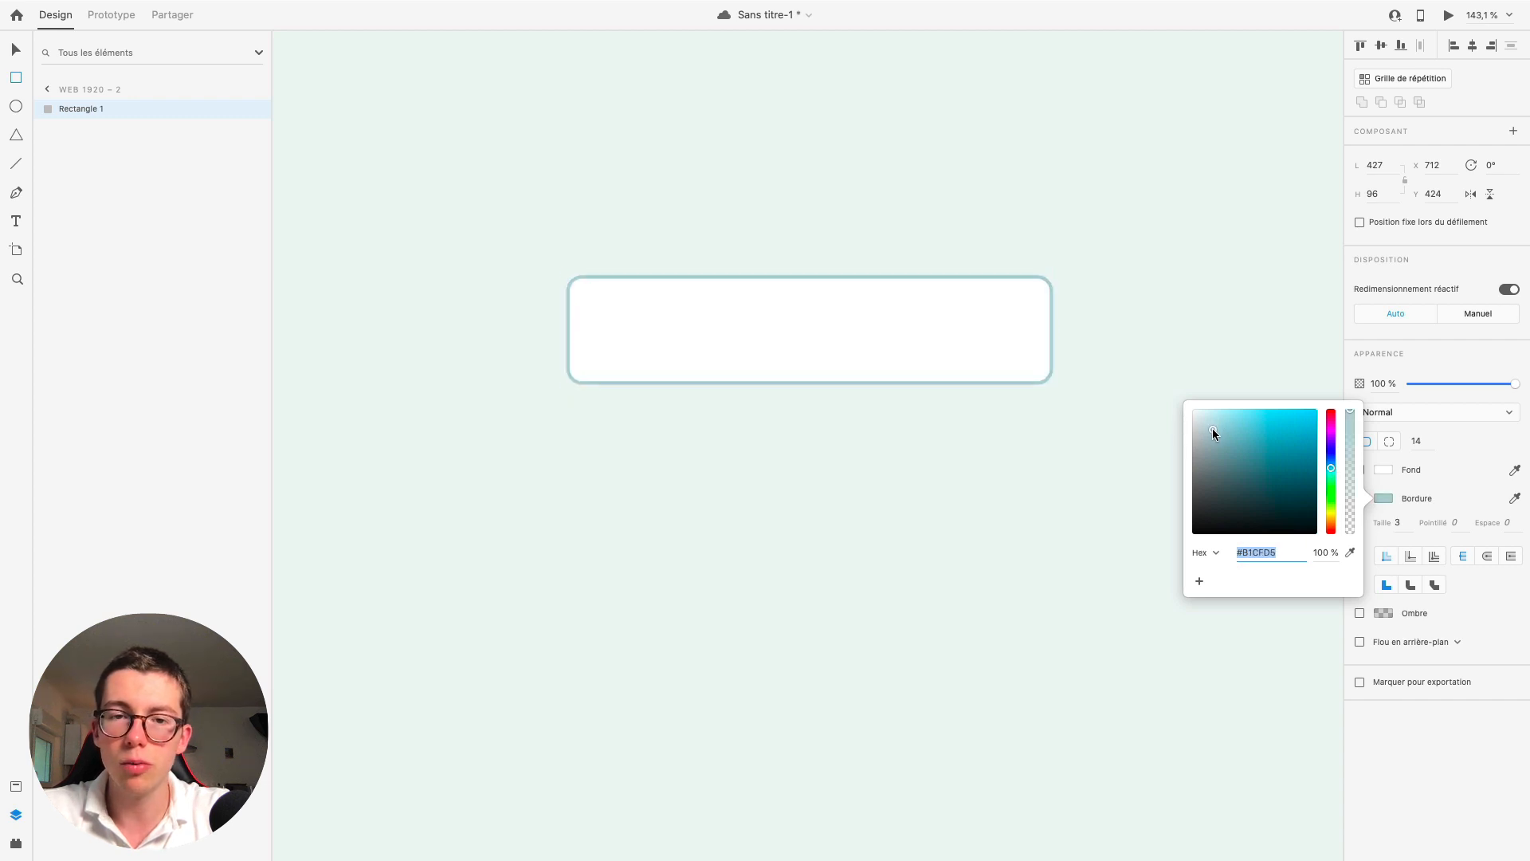
click(933, 503)
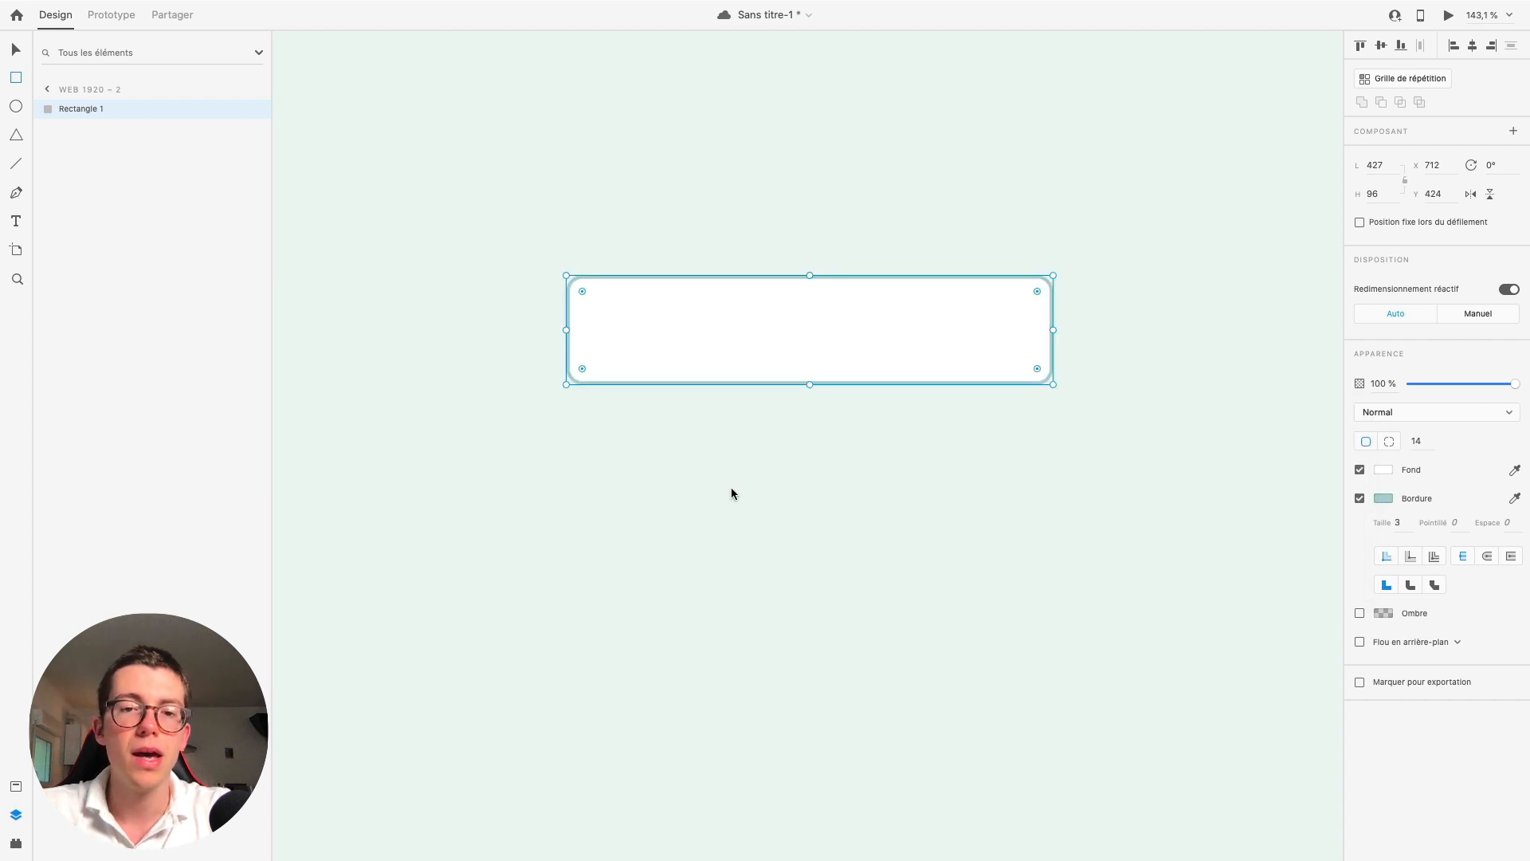
Step: Add the point text "Email" inside the white rounded rectangle, near its left end
click(16, 221)
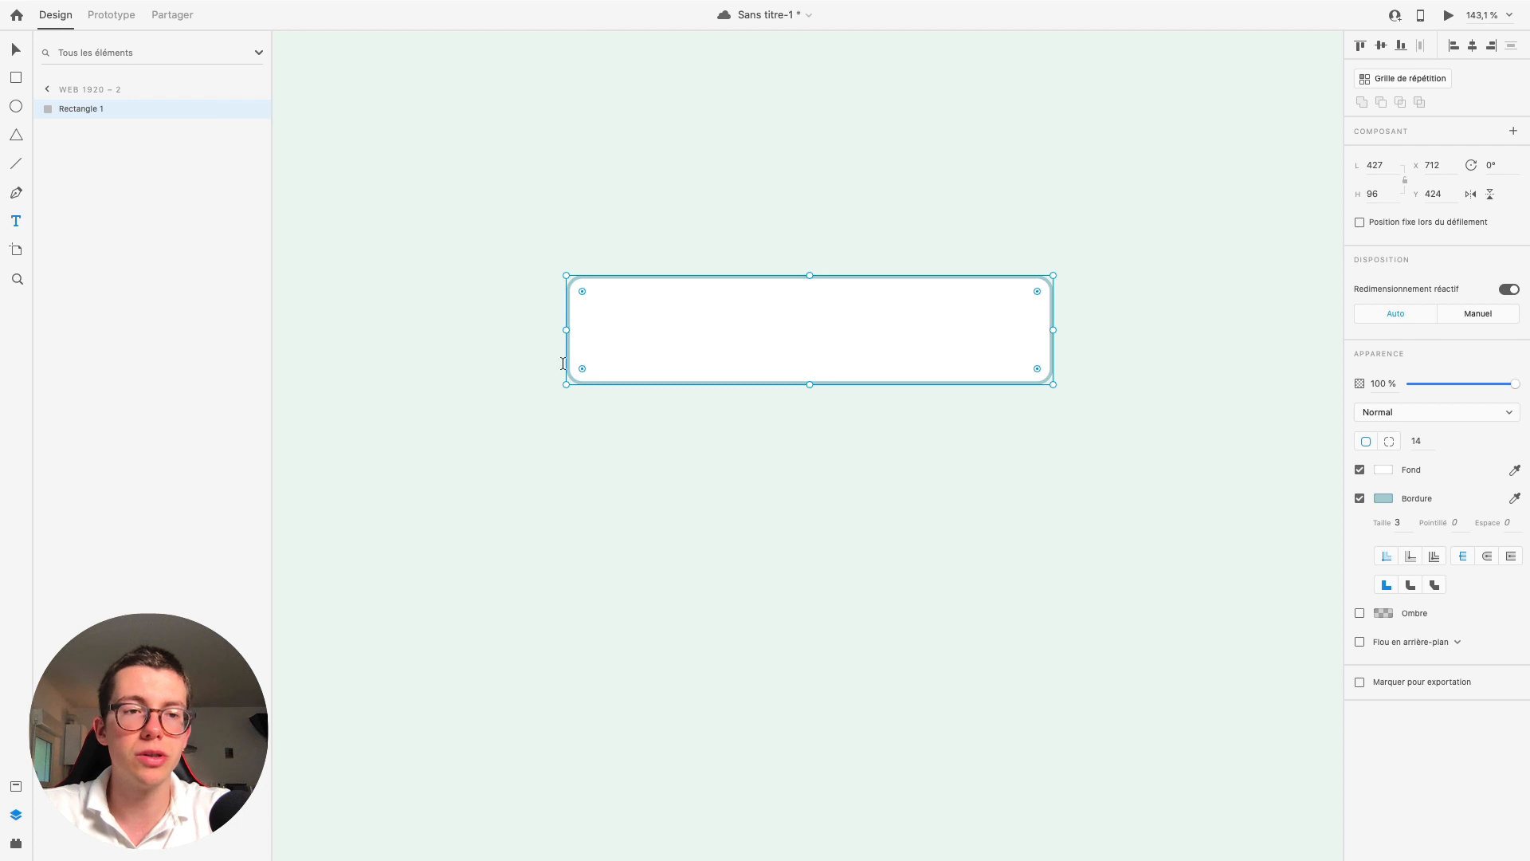
click(656, 339)
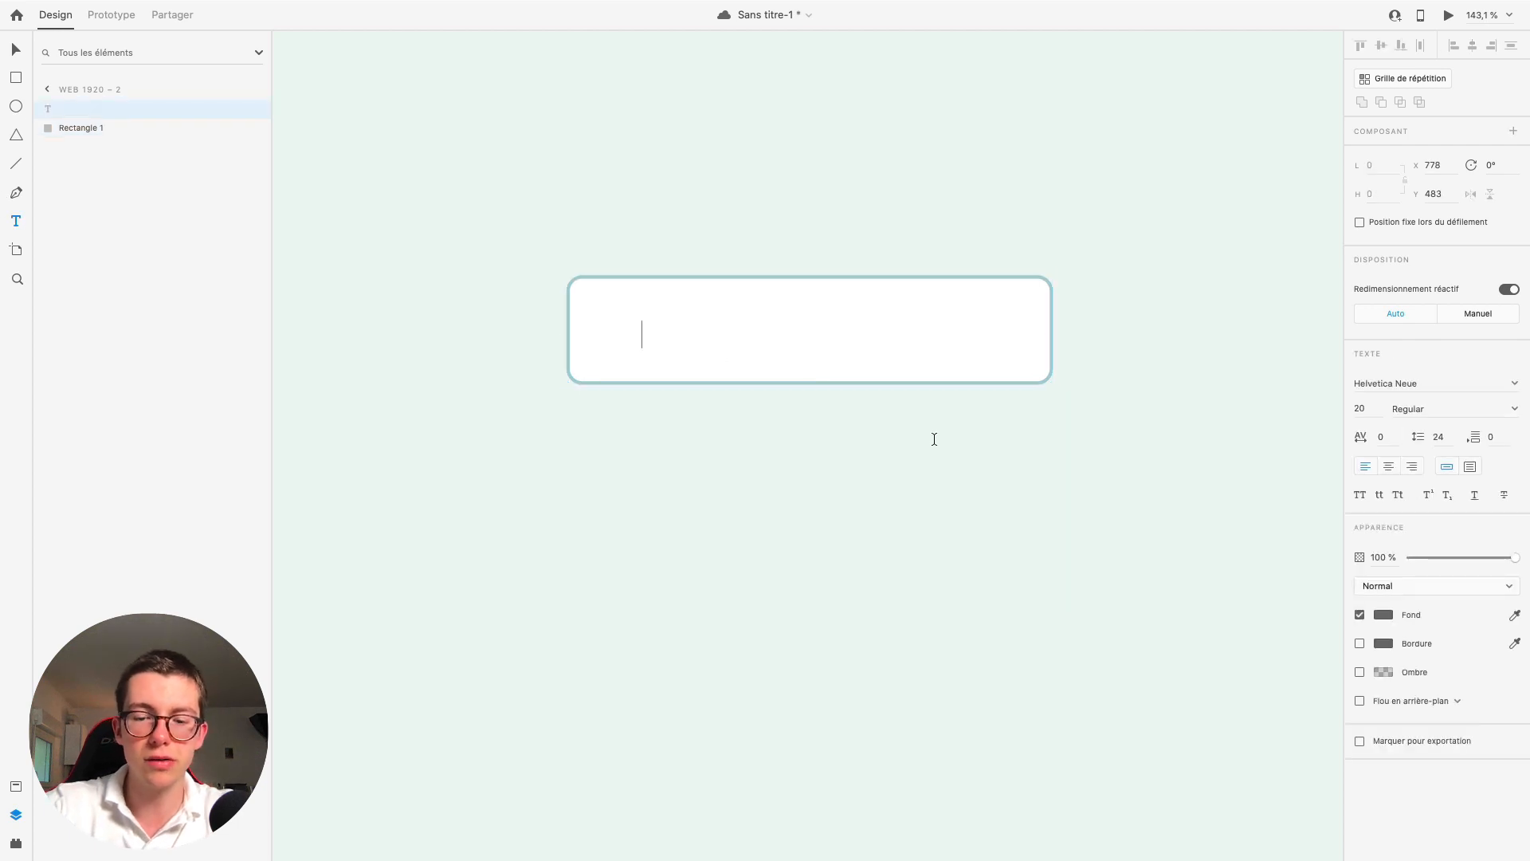
text(Email)
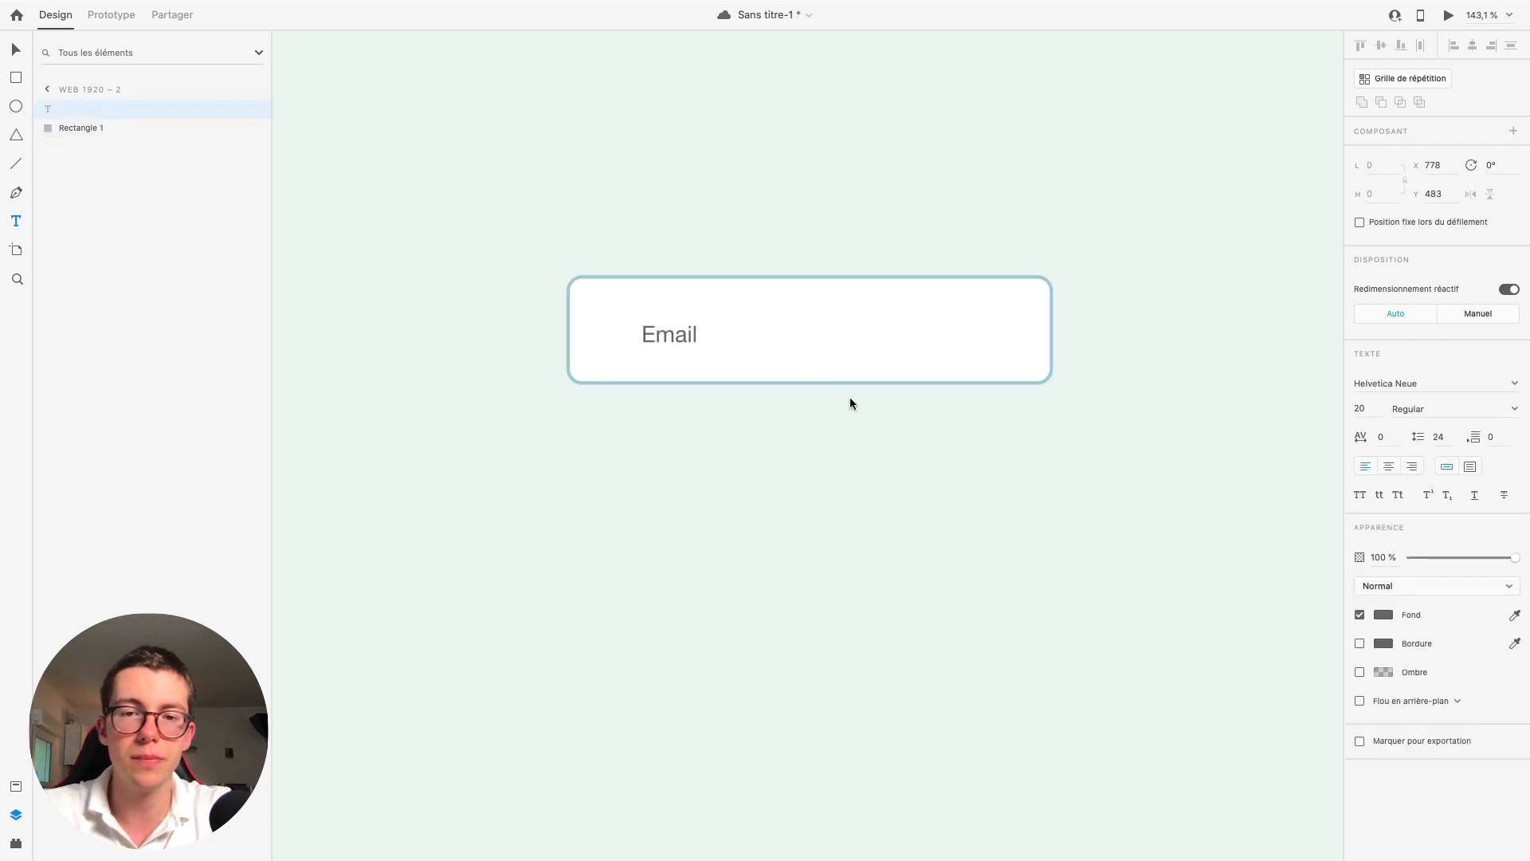
Step: Set the font of the whole "Email" text to Proxima Nova
click(1443, 384)
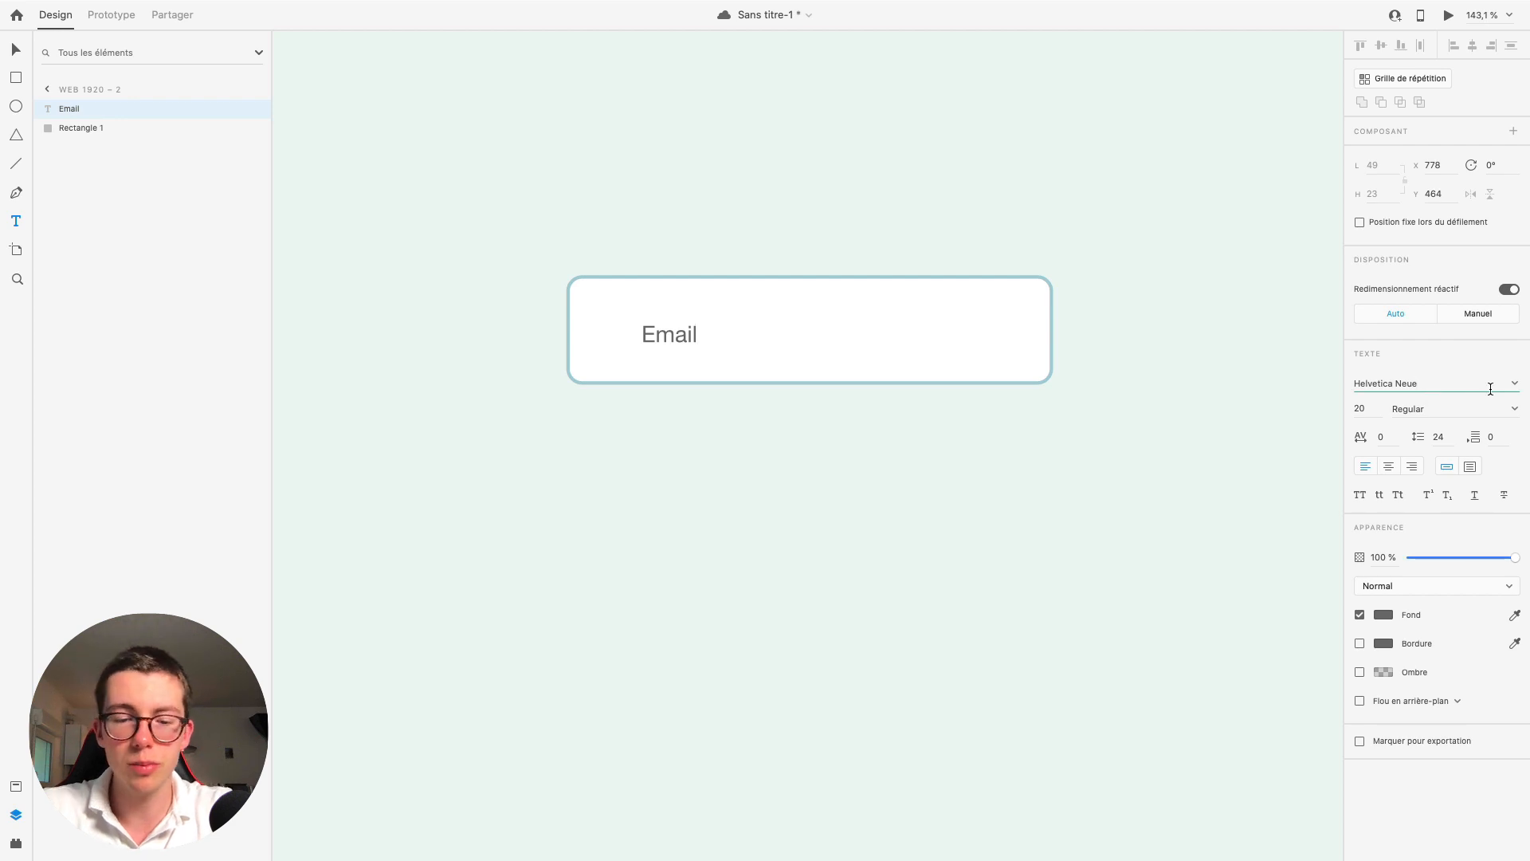
text(Prix)
text(oxima Nova)
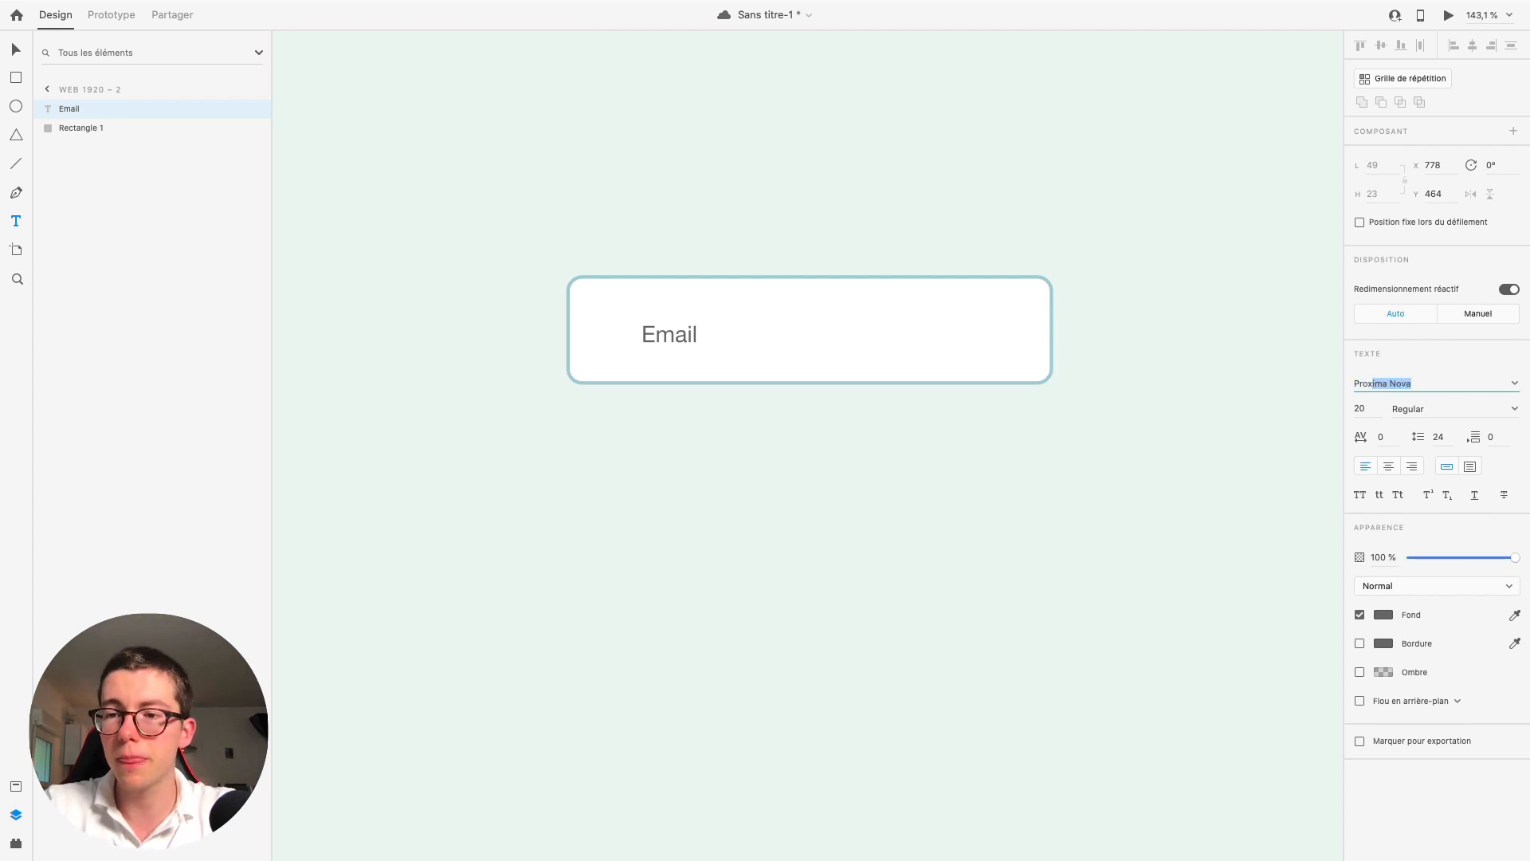
key(Return)
key(super+a)
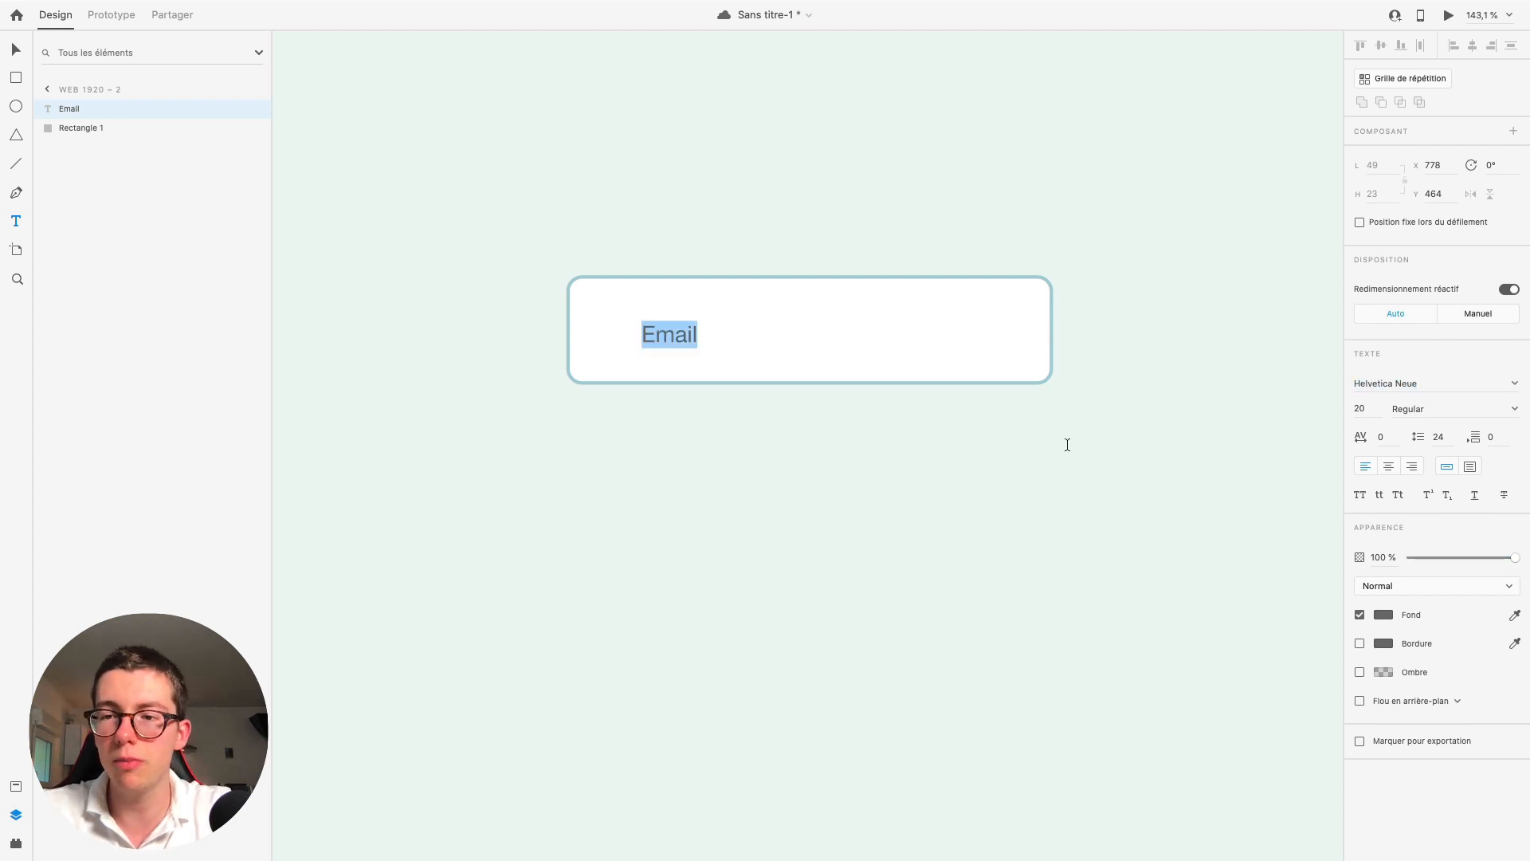
click(1402, 391)
text(Proxima Nova)
key(Return)
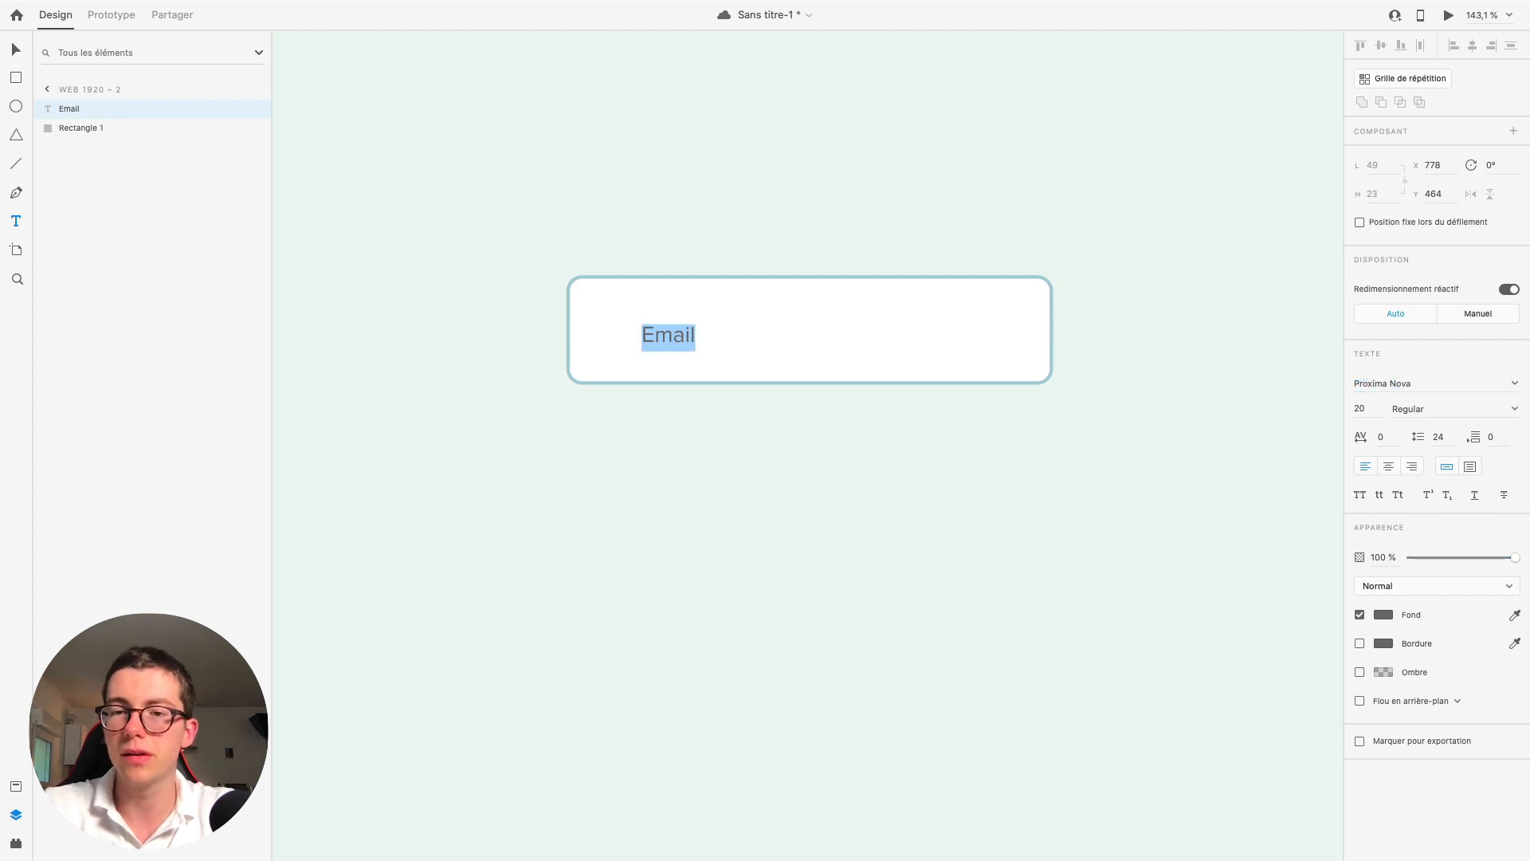
key(Escape)
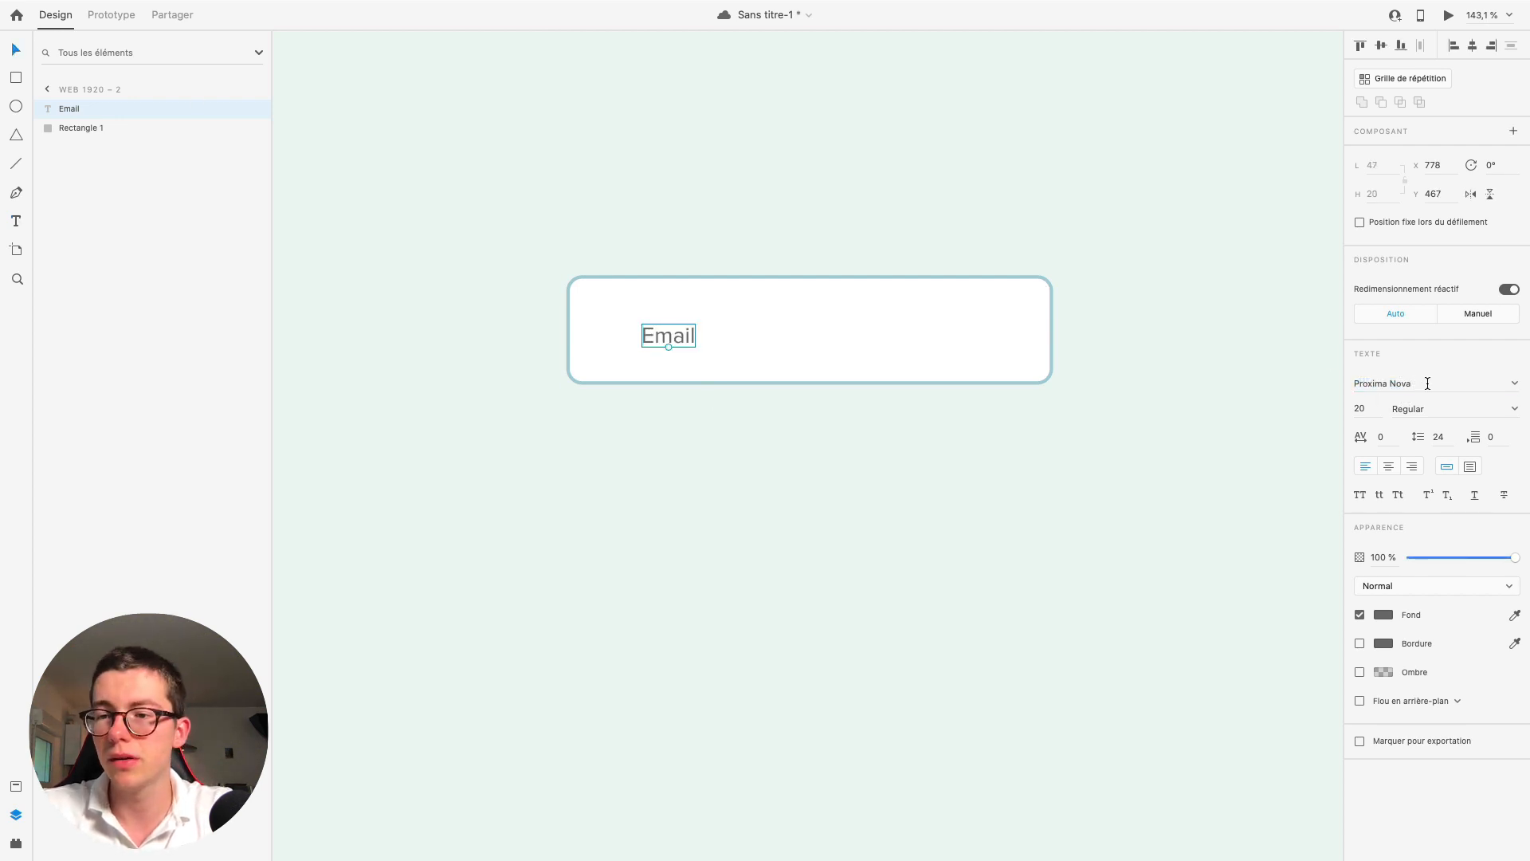
Step: Try the Bold weight on the "Email" text and set it back to Regular
click(1516, 409)
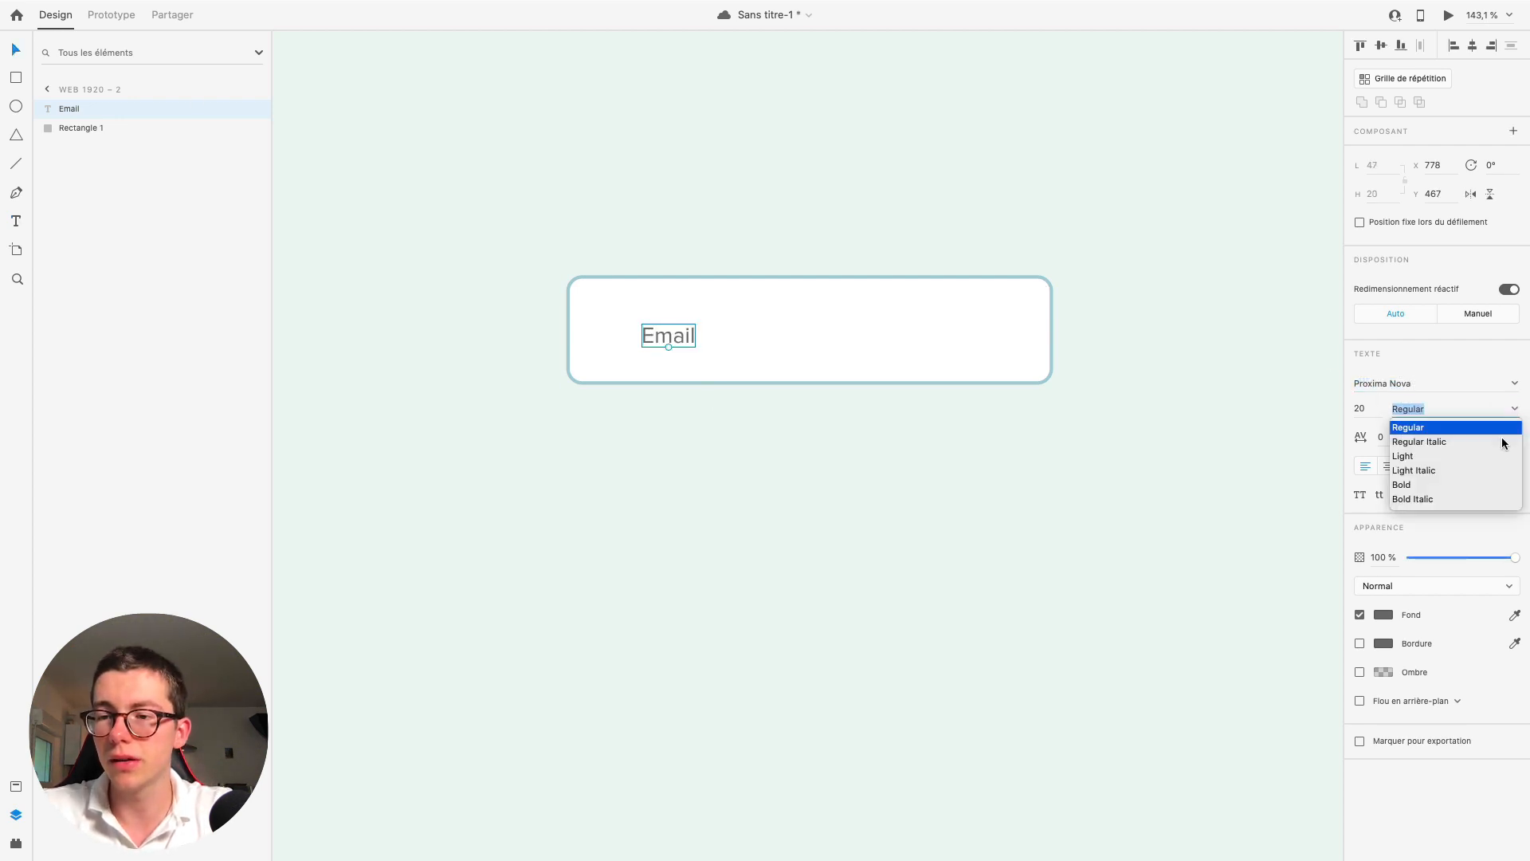
click(1409, 482)
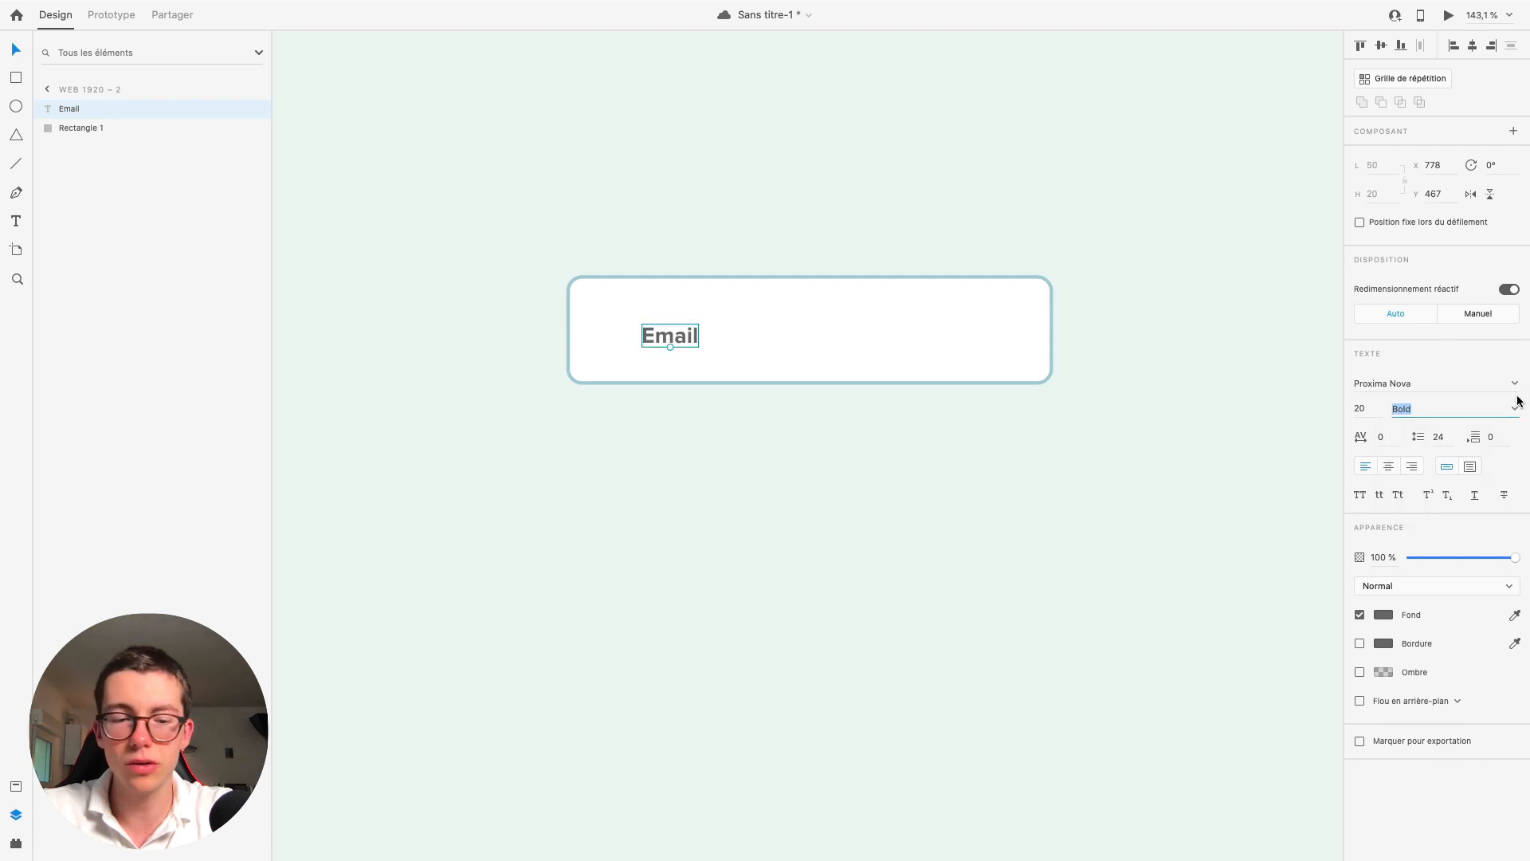
key(Escape)
click(692, 336)
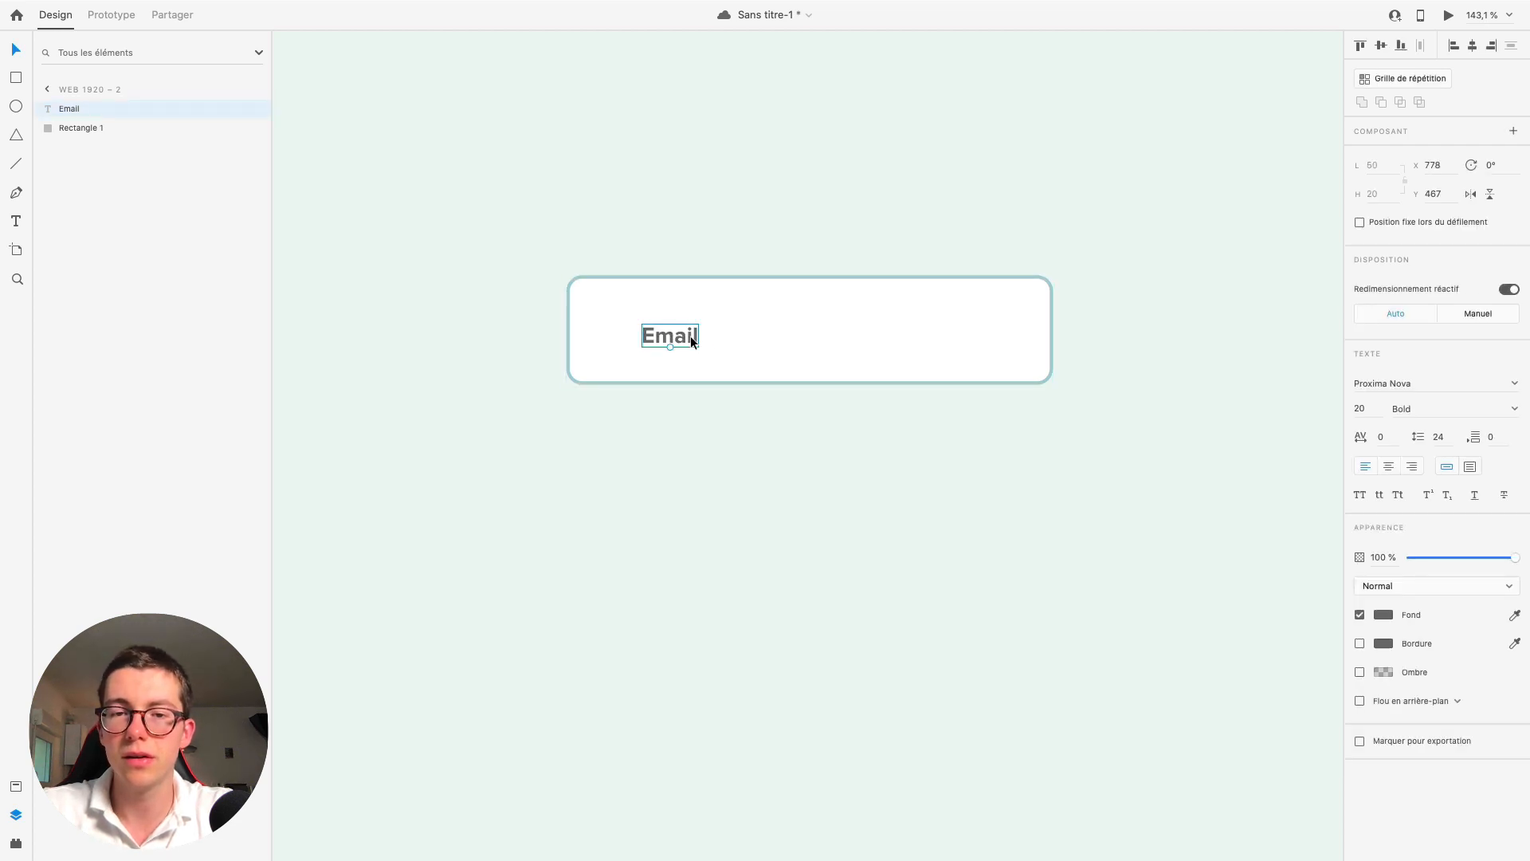
click(1513, 410)
click(1451, 426)
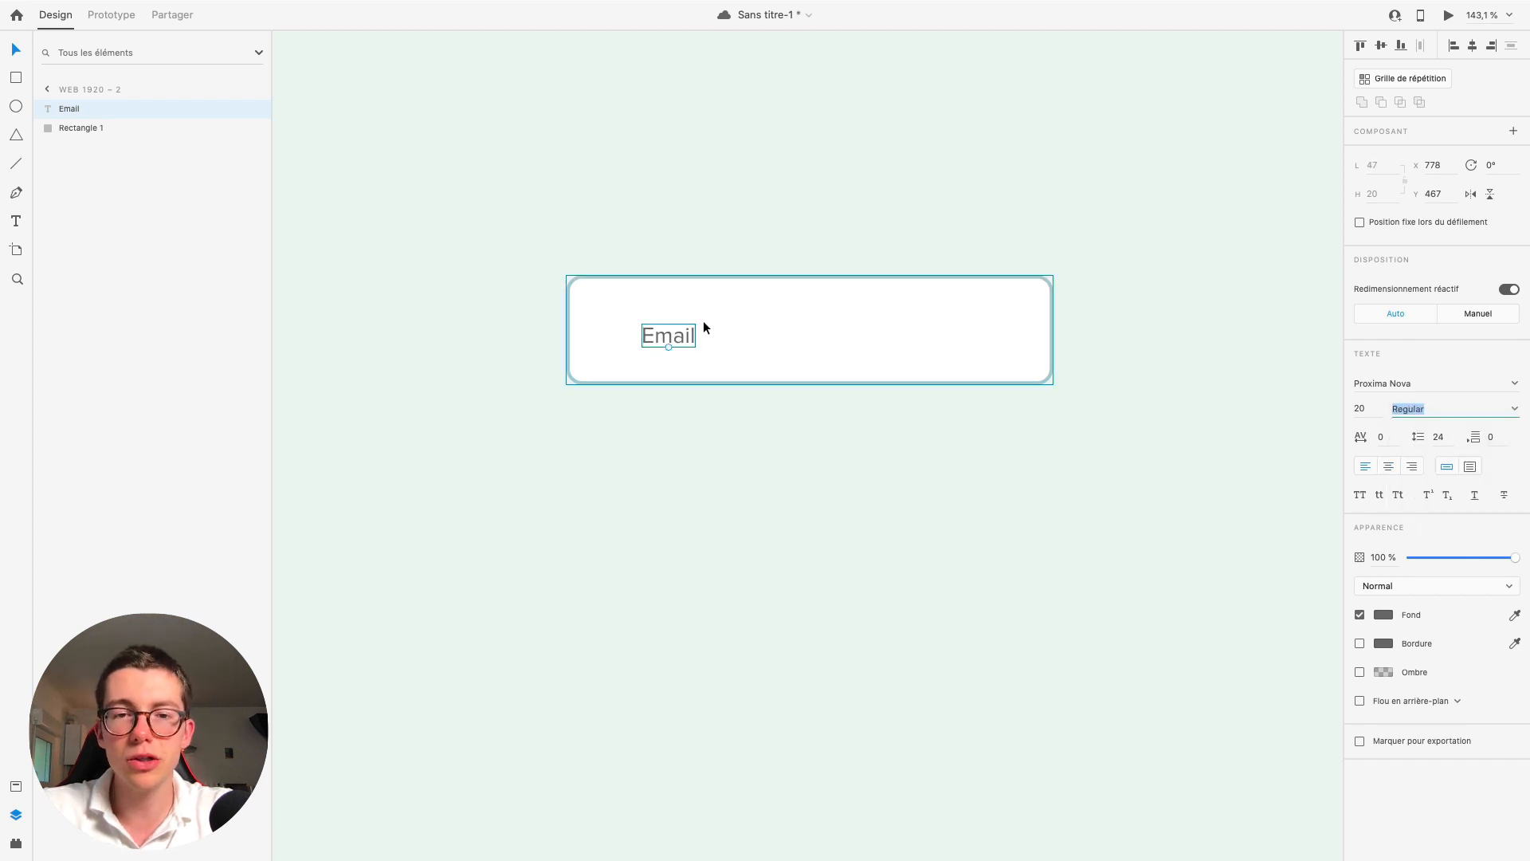
Step: Enlarge the "Email" text to size 26, shift it slightly left and recolour it a dark grey-teal, around #5A6C6F, based on the border colour
drag(668, 349, 644, 334)
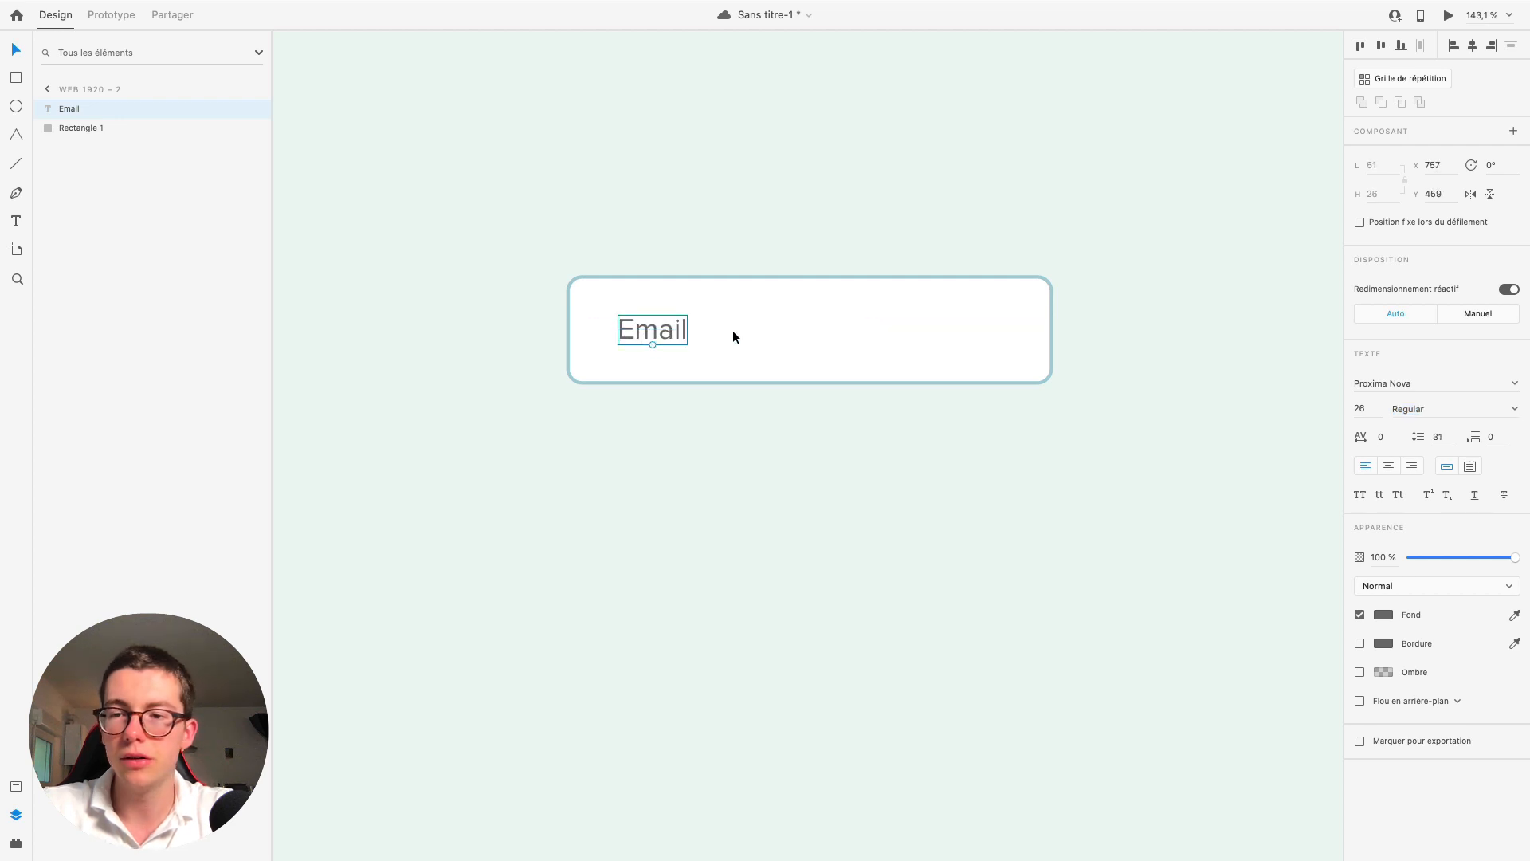
click(1384, 614)
text(FFFFFF)
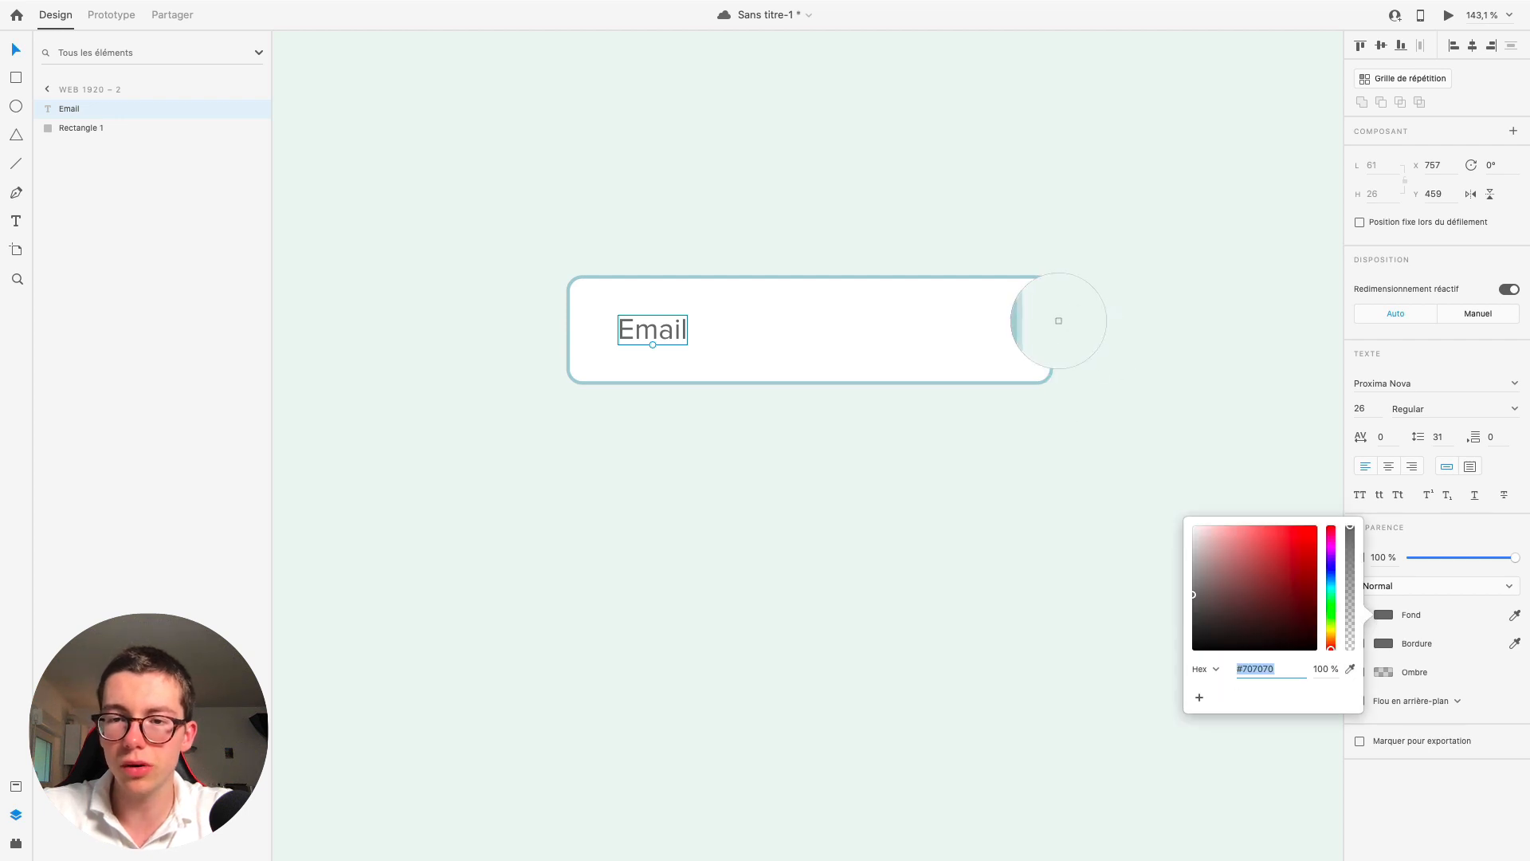
key(Return)
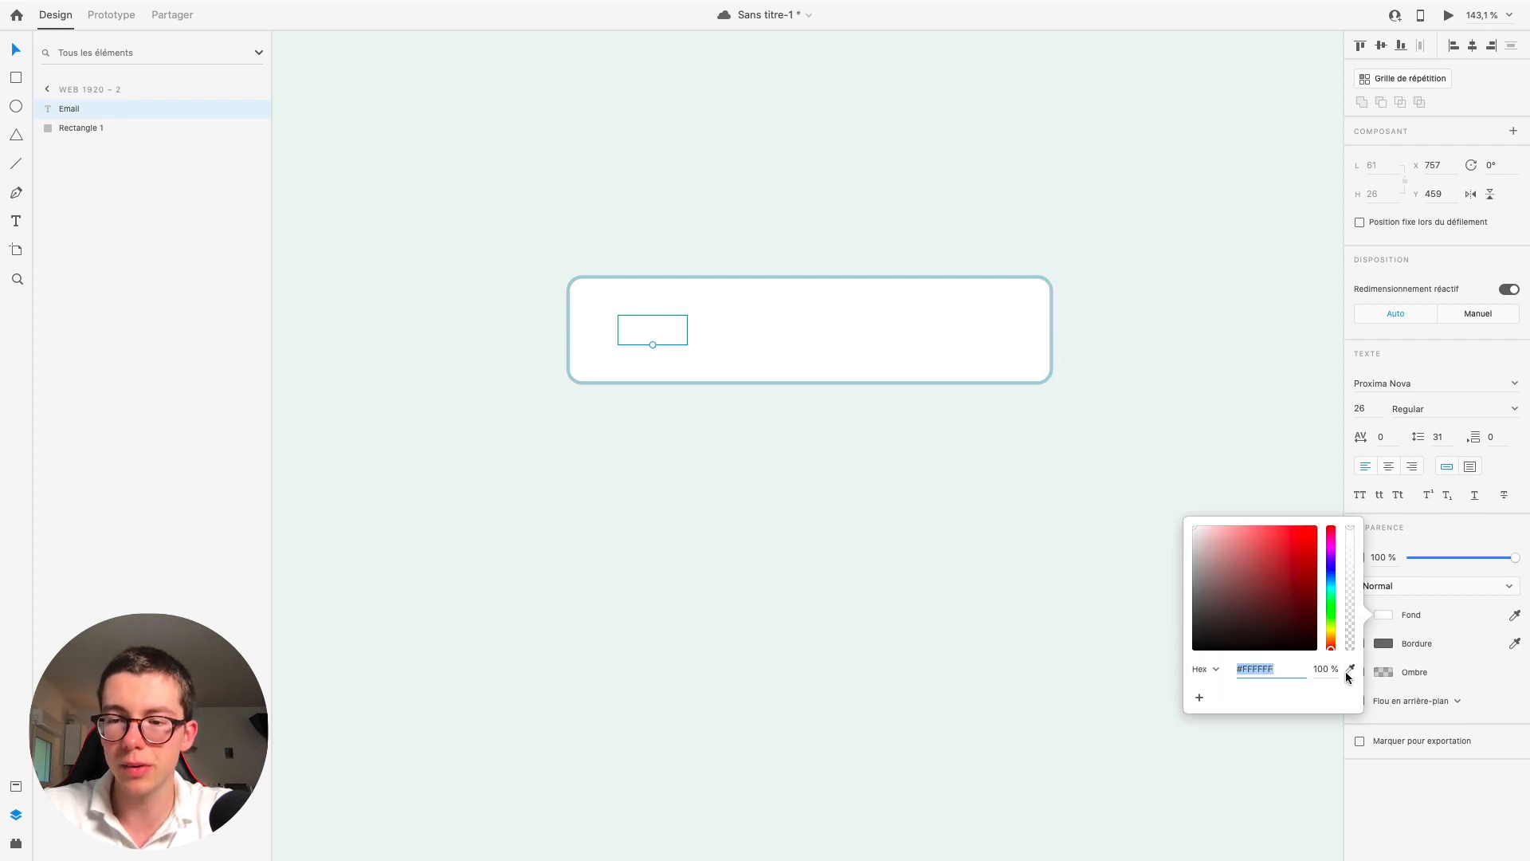
click(1350, 669)
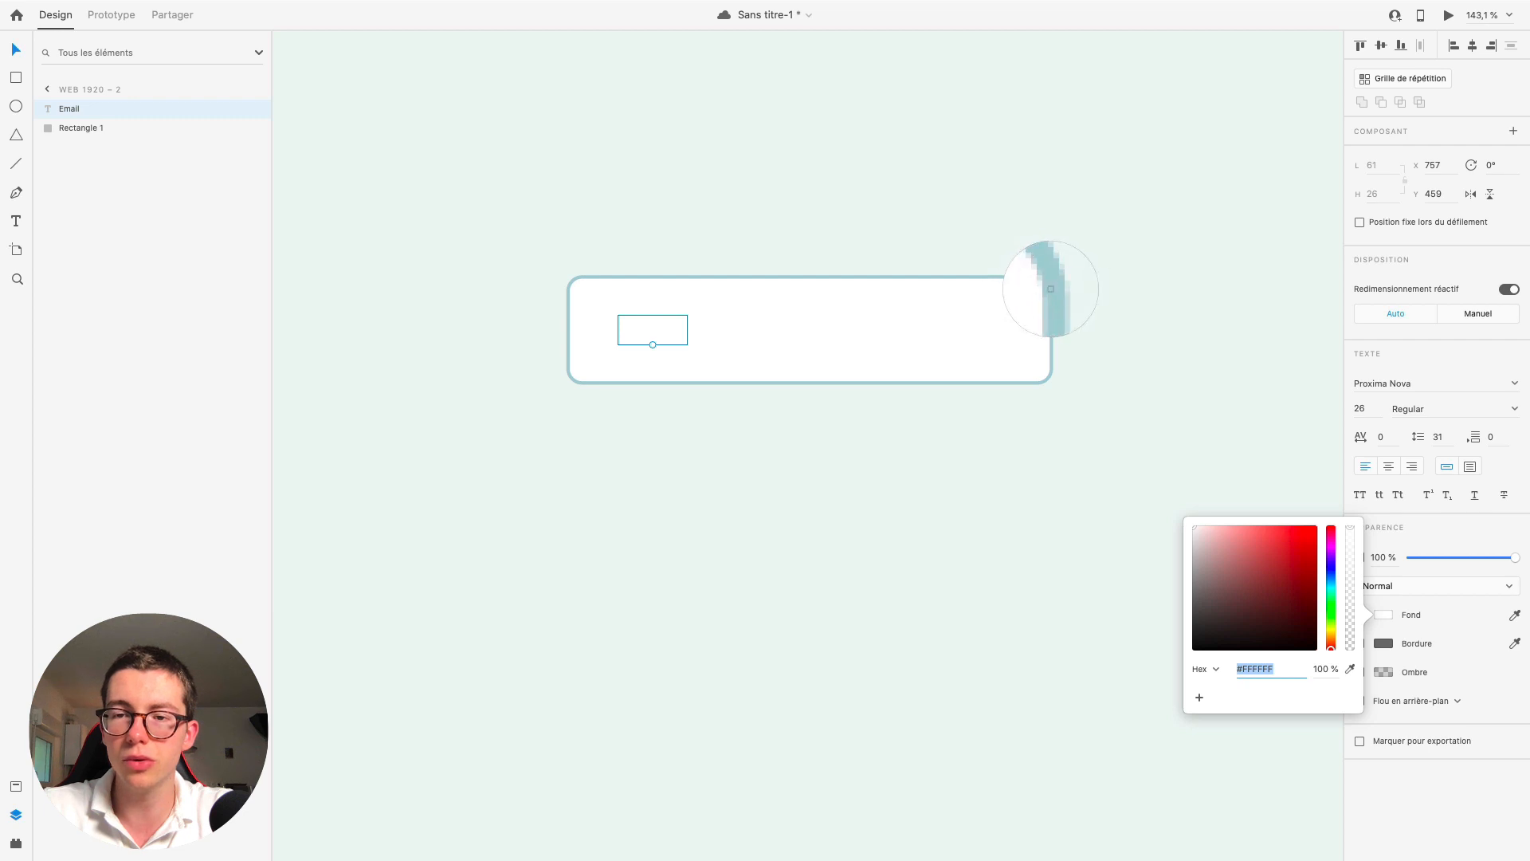
click(1049, 281)
drag(1233, 578, 1217, 599)
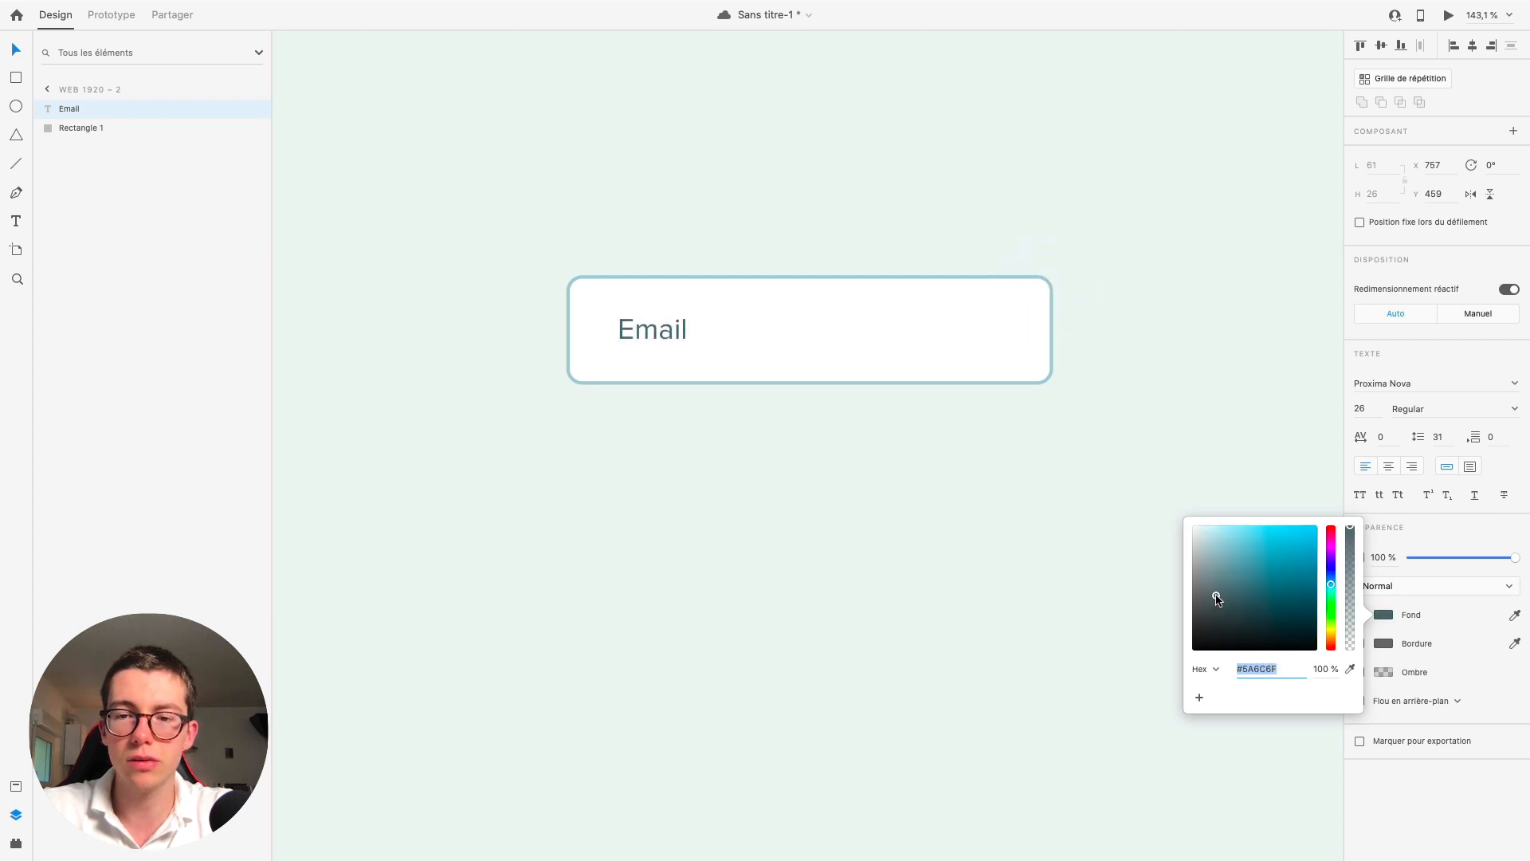
click(675, 332)
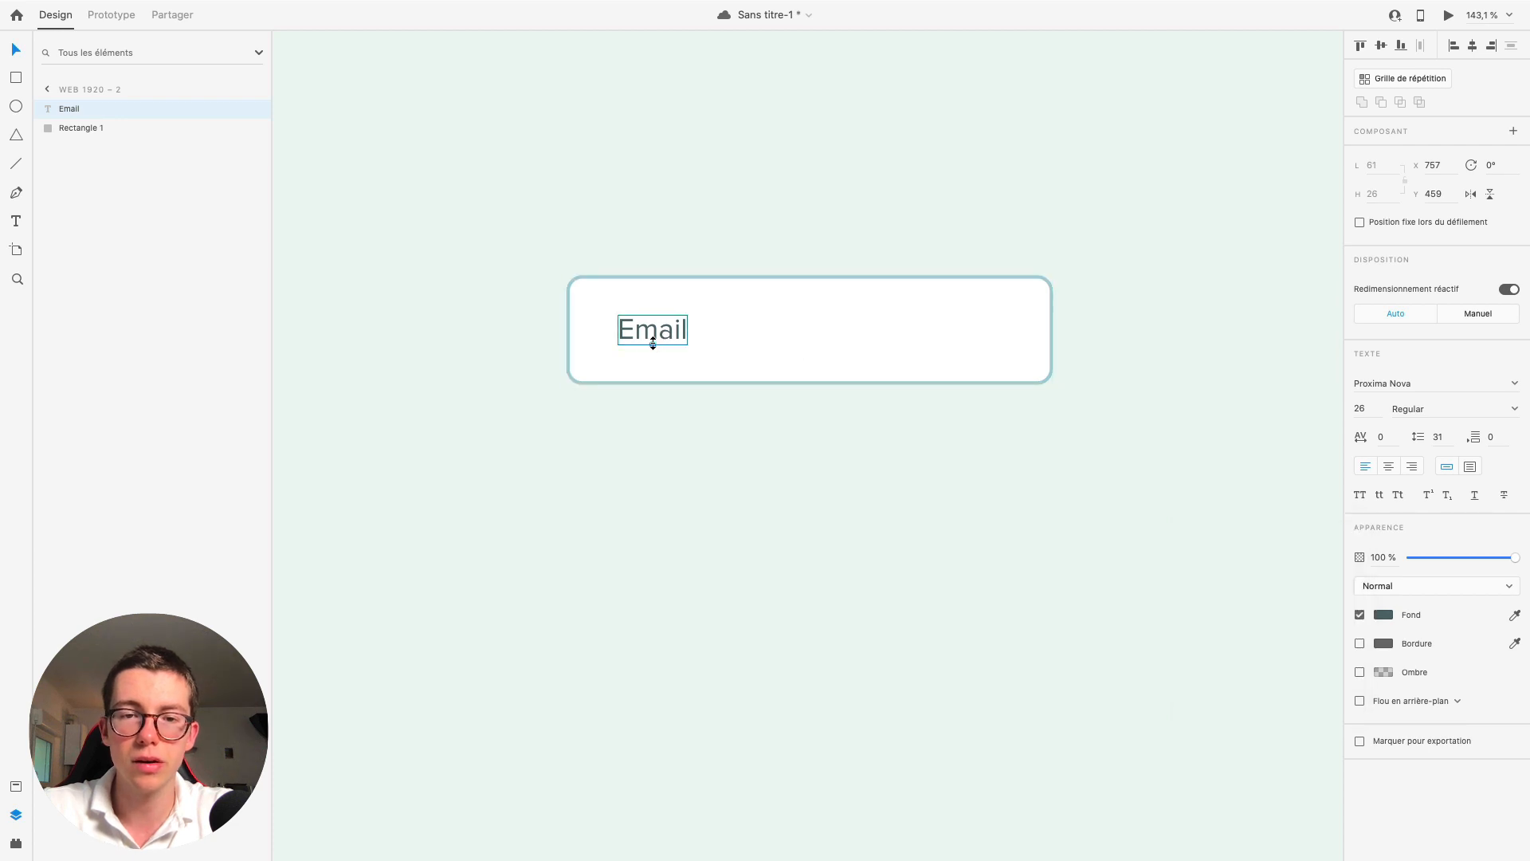
Step: Enlarge the "Email" text to size 31 and nudge it down to Y 459 inside the rectangle
drag(652, 343, 657, 326)
click(732, 480)
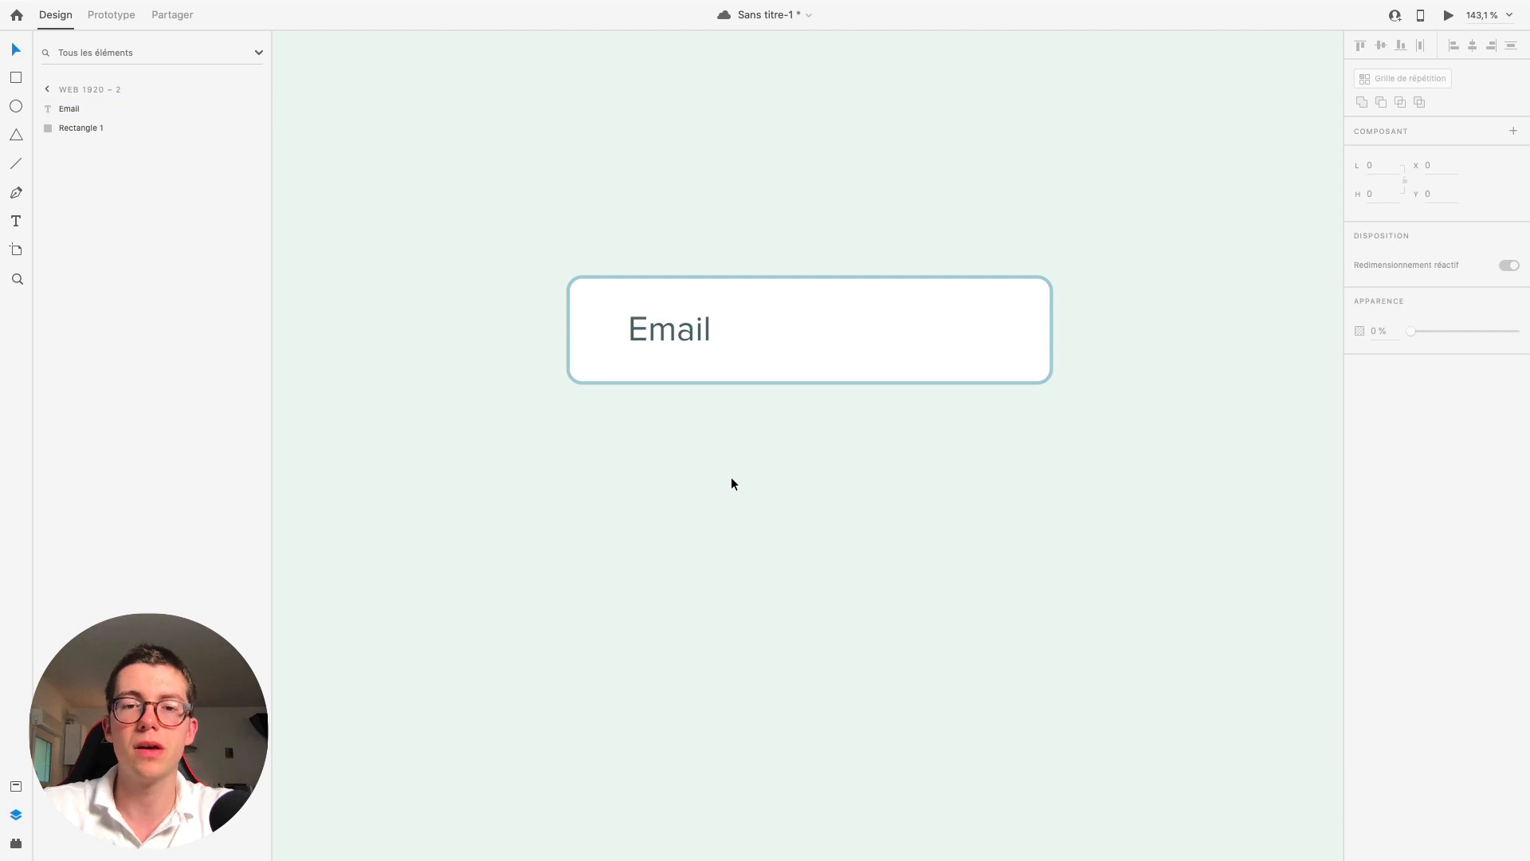
scroll(732, 480, down, 5)
scroll(732, 480, up, 5)
click(672, 316)
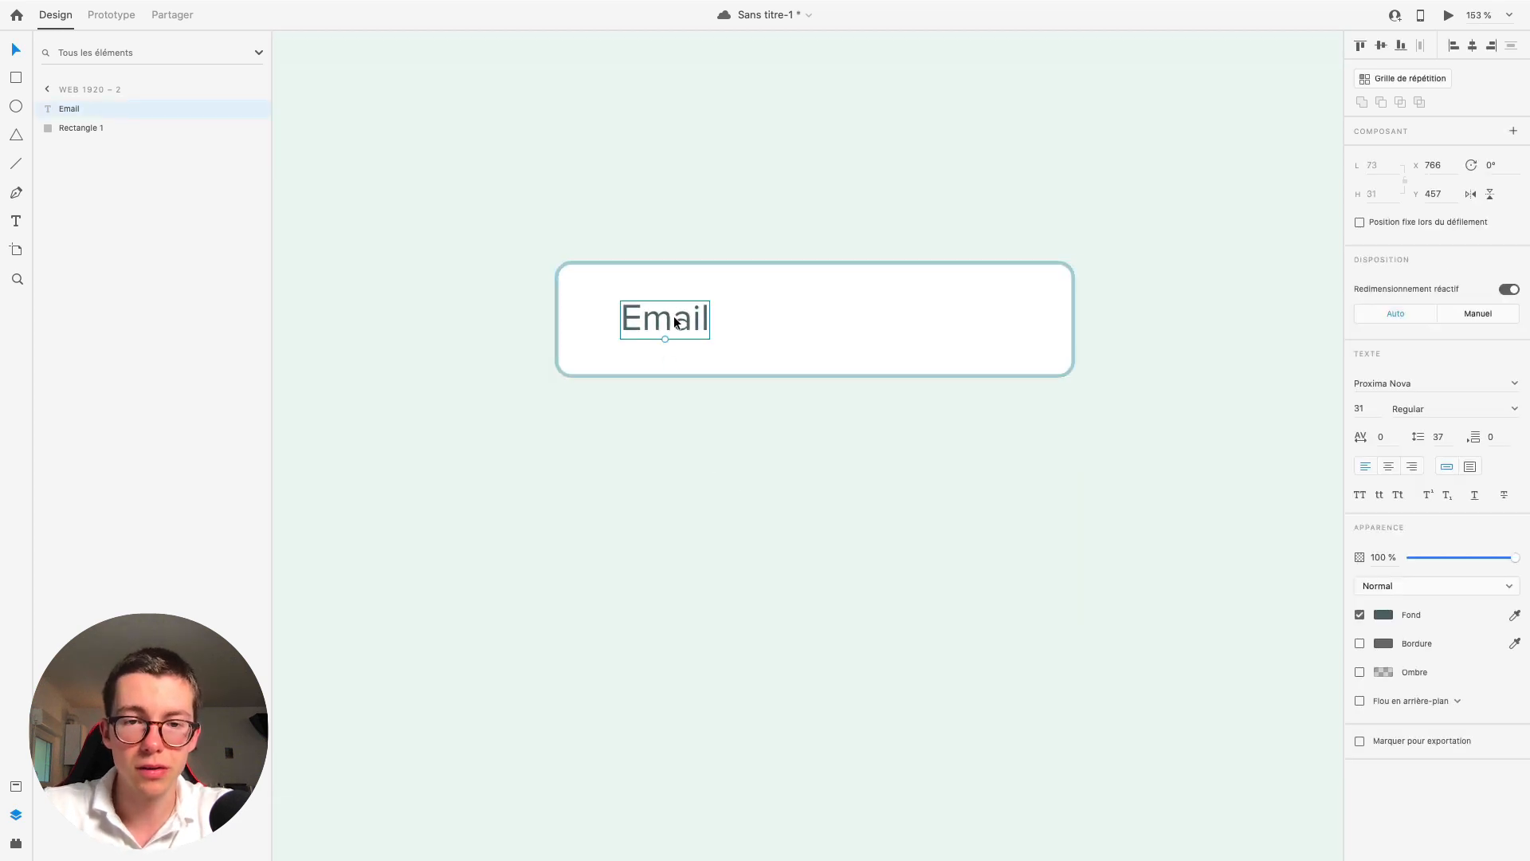
drag(674, 316, 674, 319)
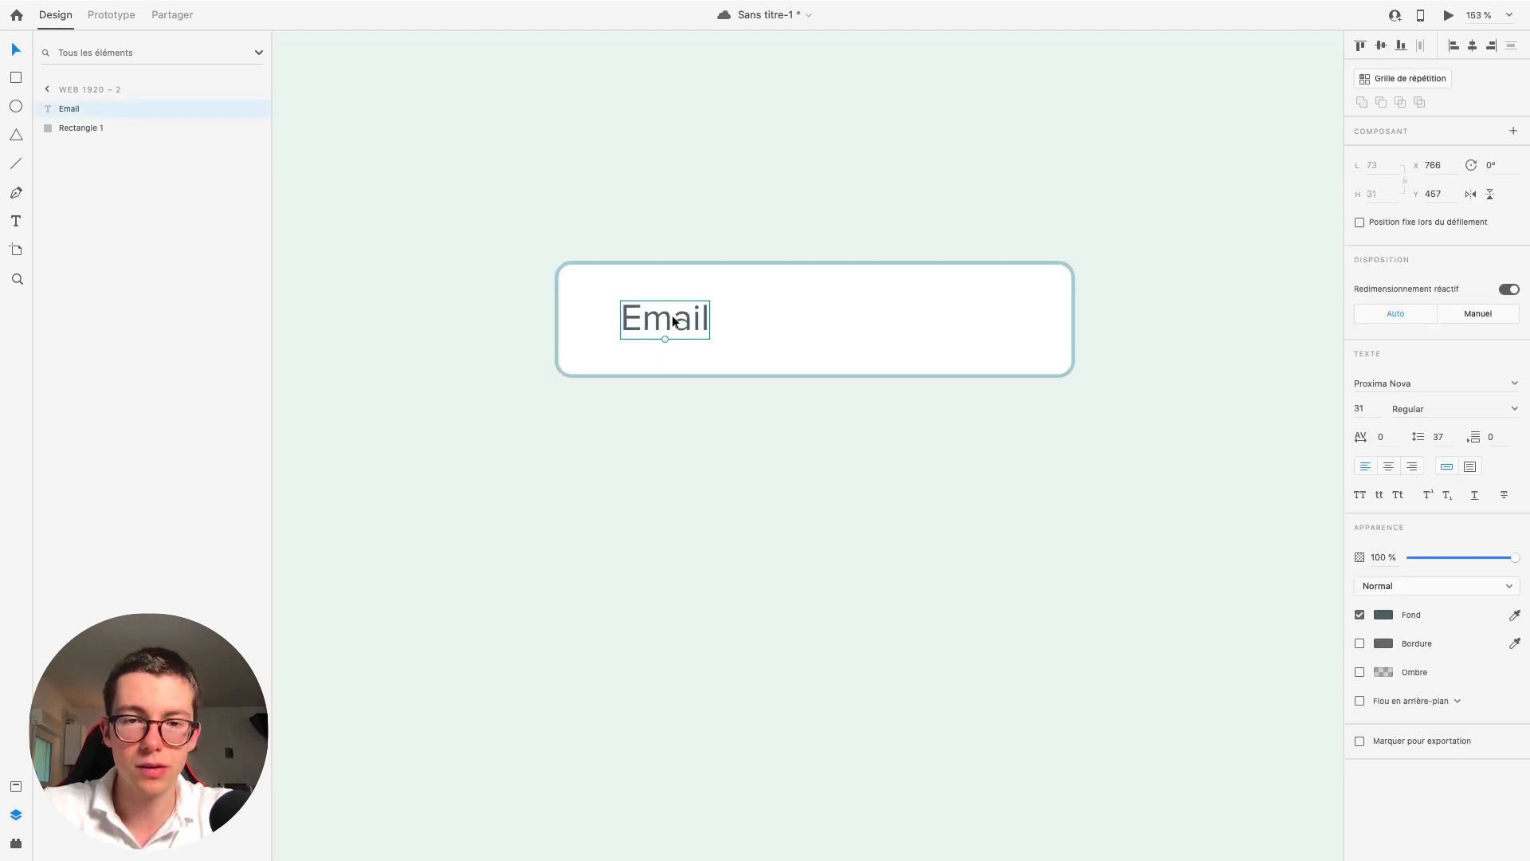
key(Down)
key(Down)
key(Down)
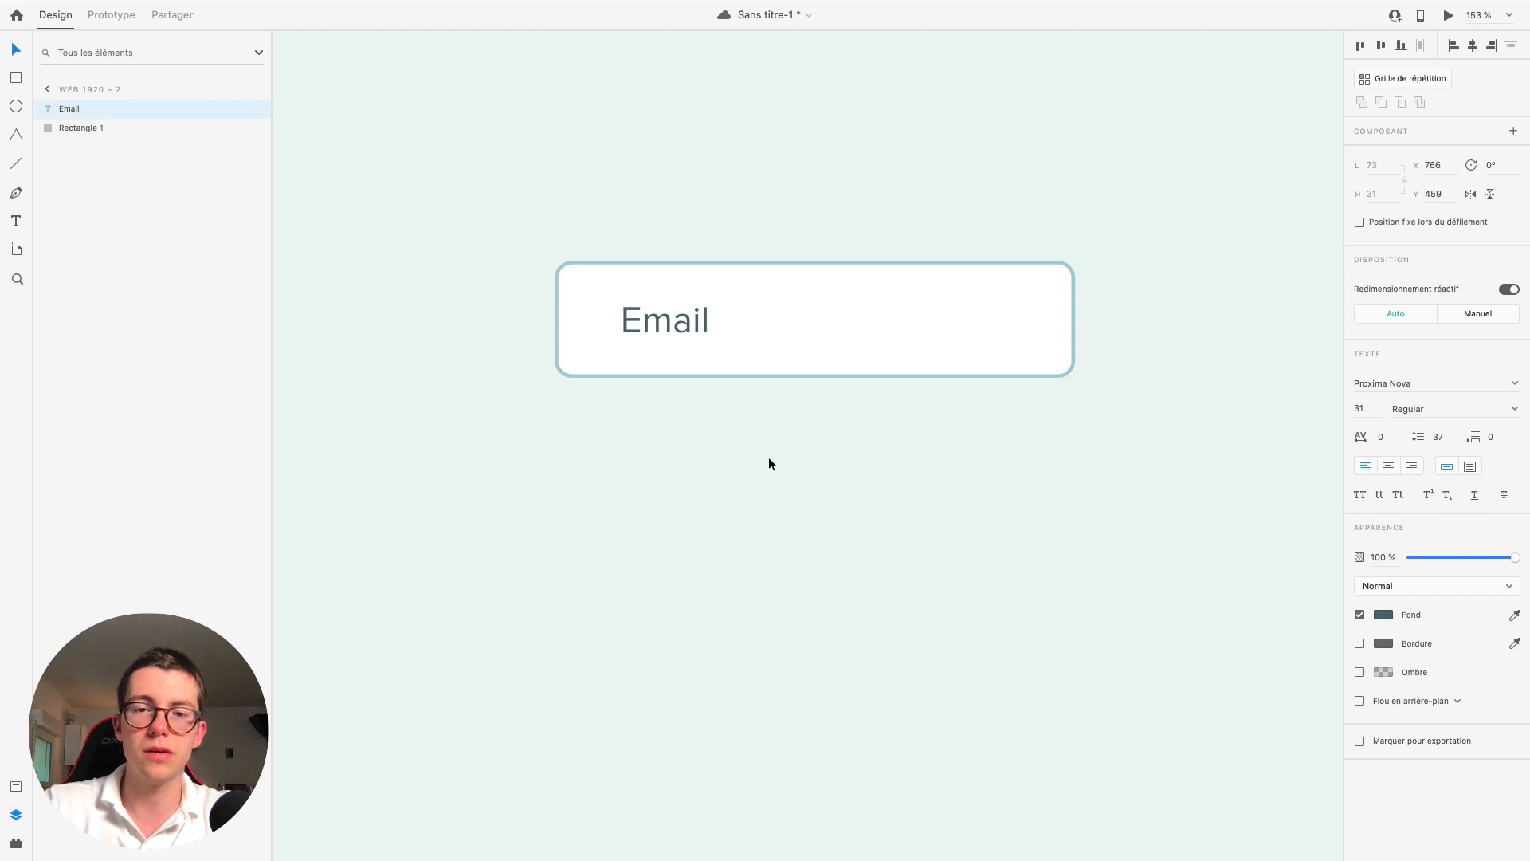
click(802, 525)
Step: Duplicate the bordered rectangle just below the original and shrink the copy about its centre to about 293 × 66
scroll(801, 352, down, 5)
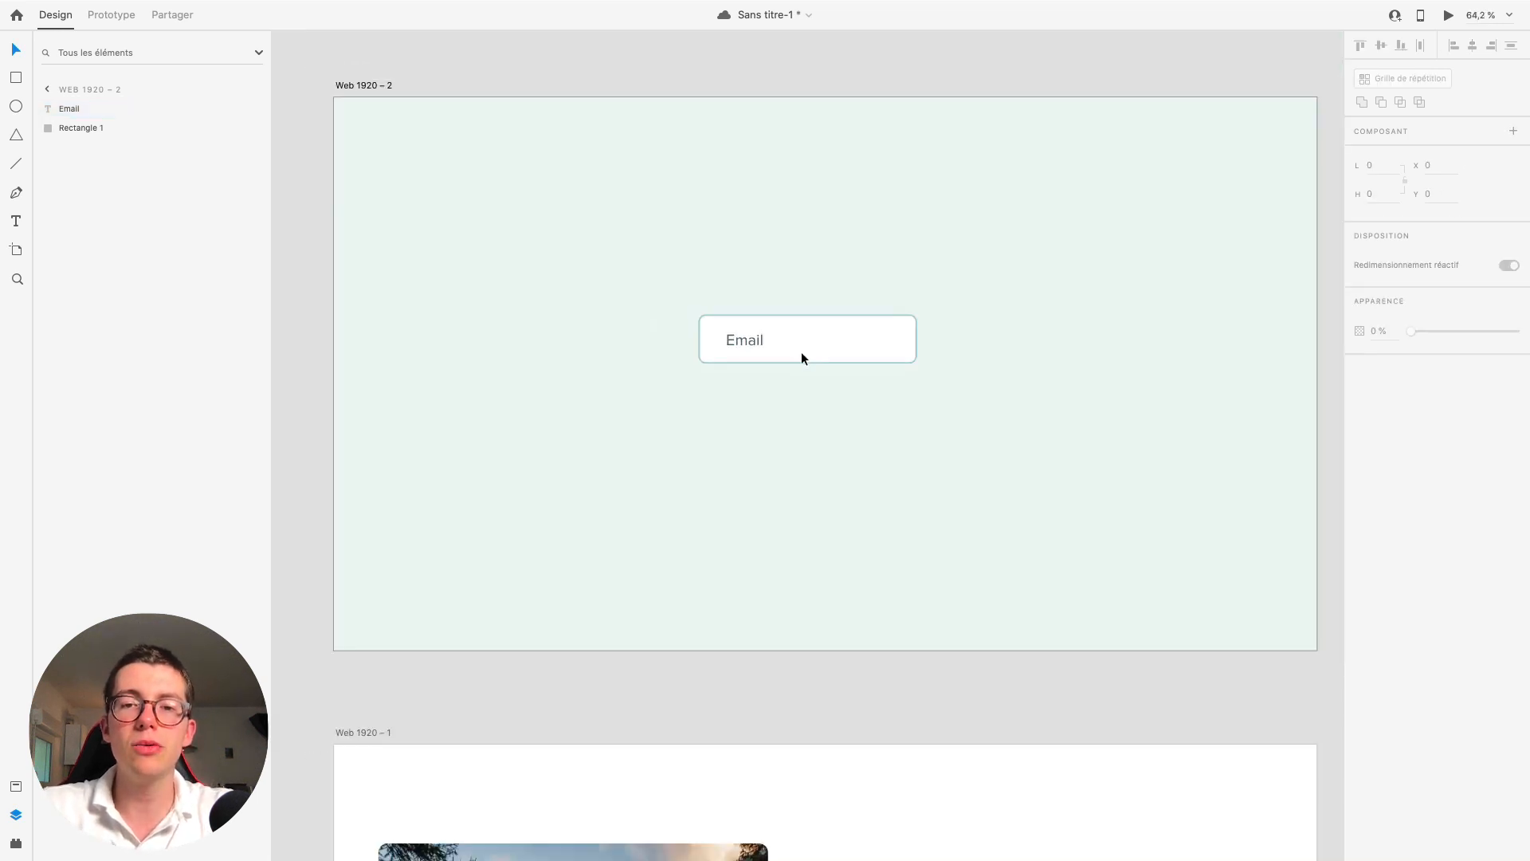
scroll(801, 352, up, 3)
click(844, 339)
drag(843, 338, 854, 478)
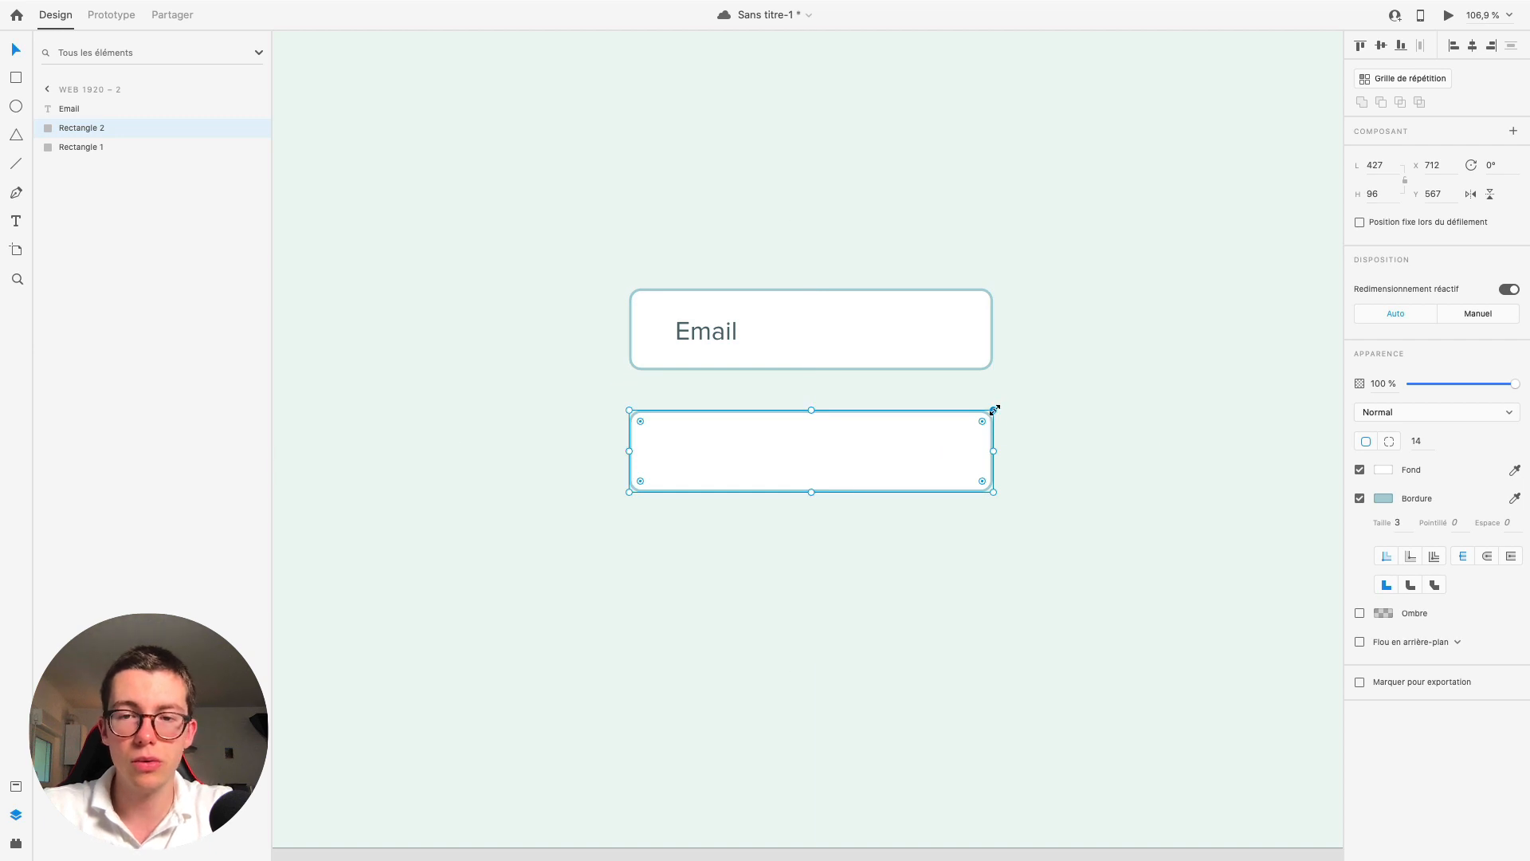
drag(994, 409, 966, 420)
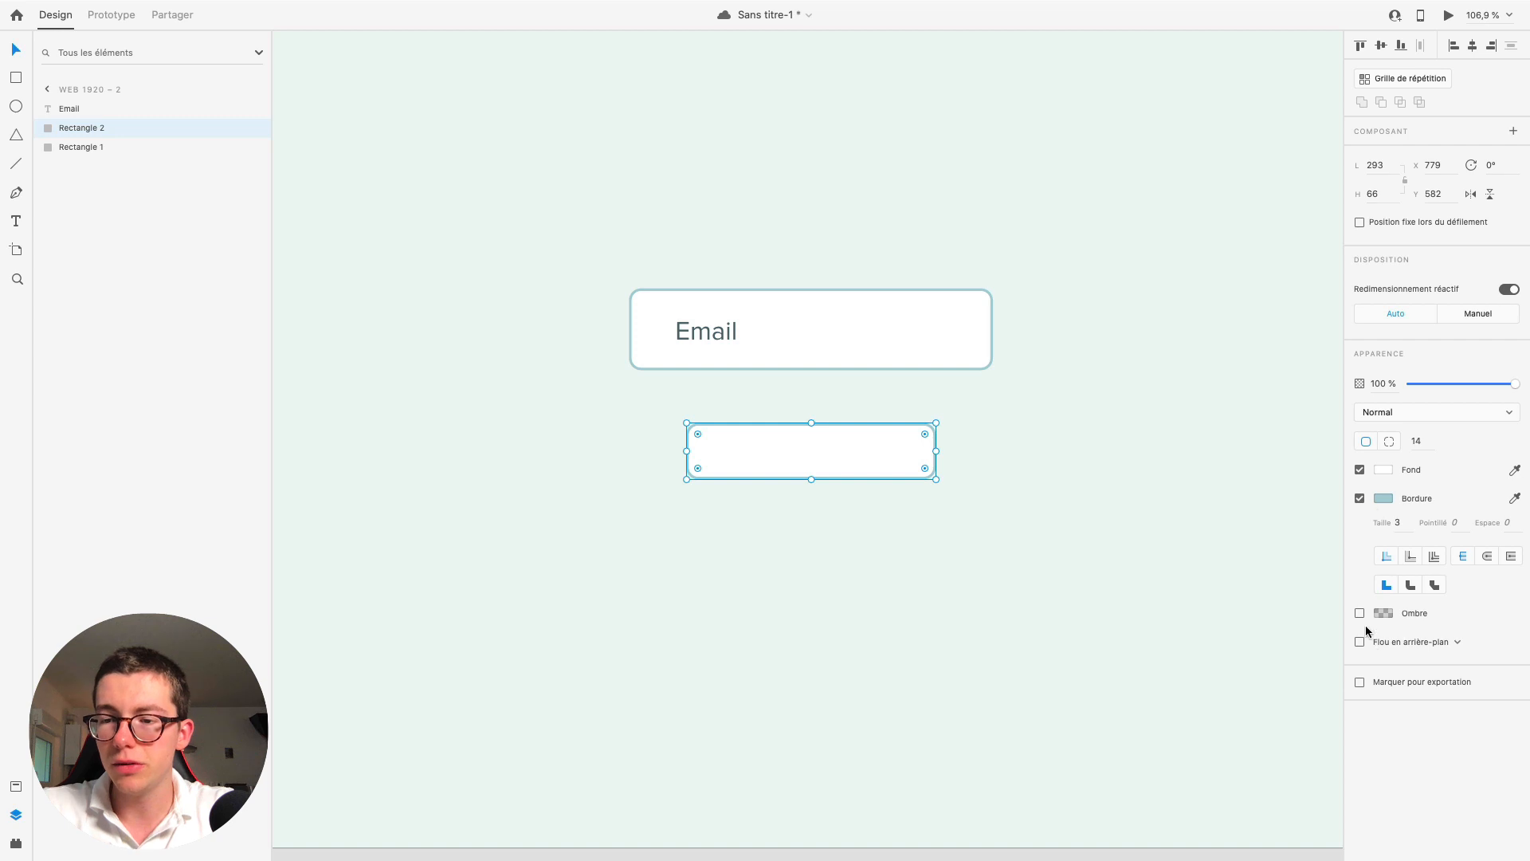
Step: Copy the shadowed landscape image on the Web 1920 – 1 artboard and paste its appearance onto the small rectangle
scroll(940, 606, down, 15)
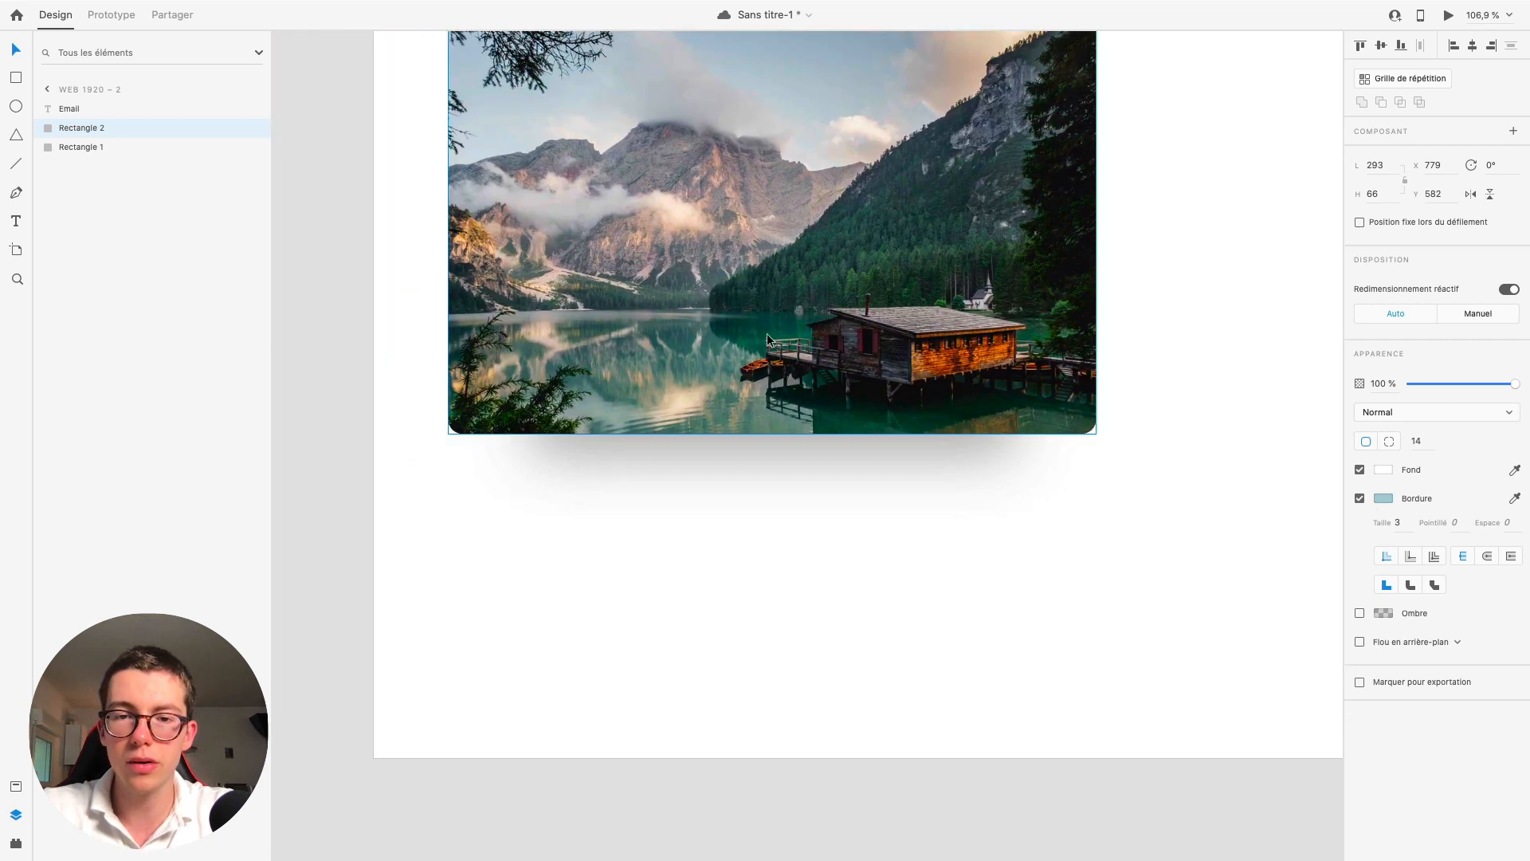
click(539, 371)
right_click(658, 362)
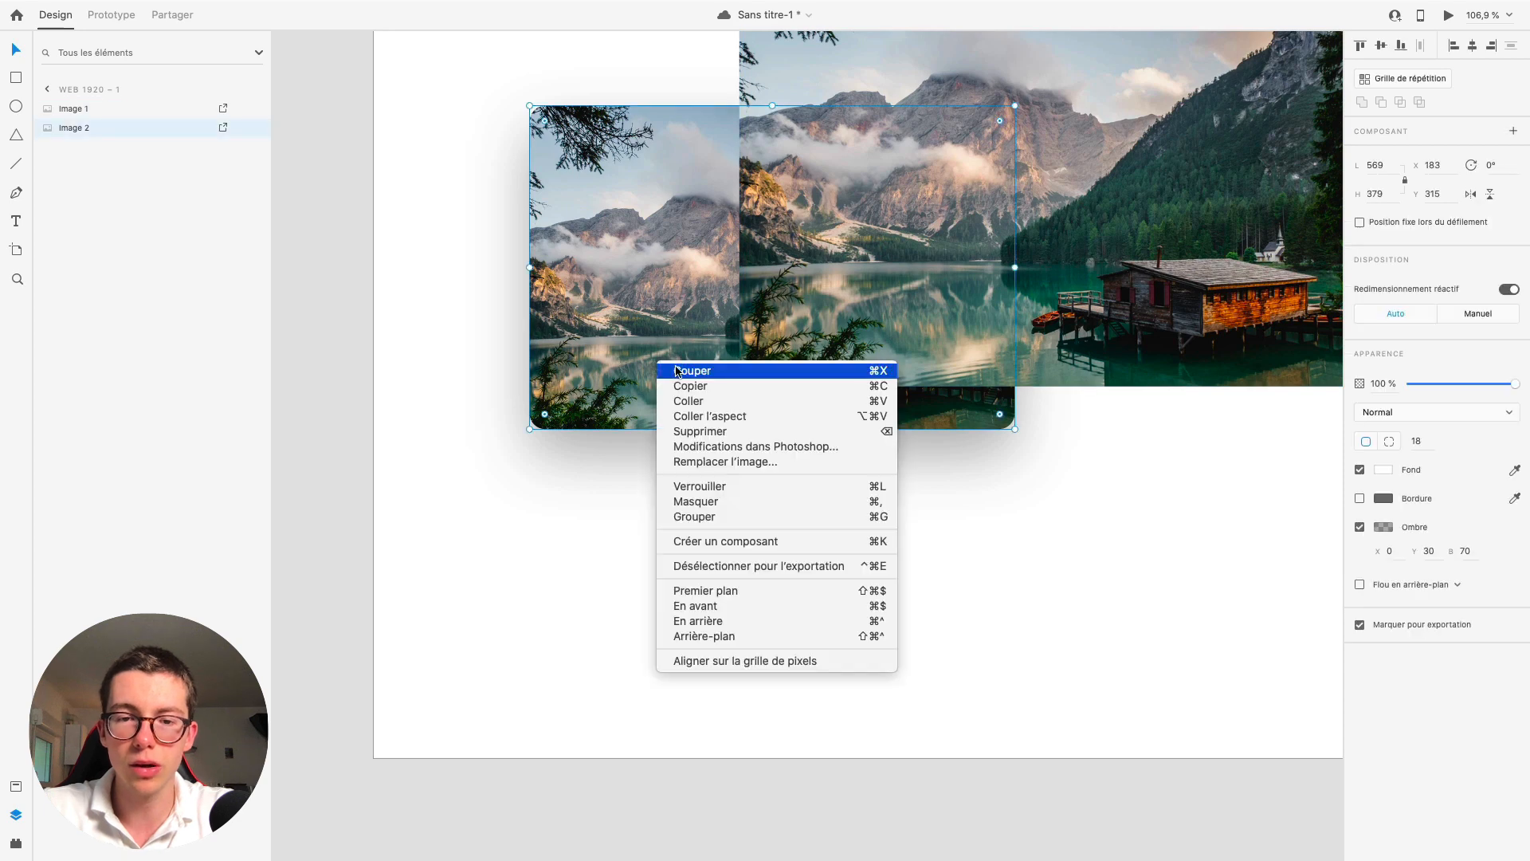
click(765, 386)
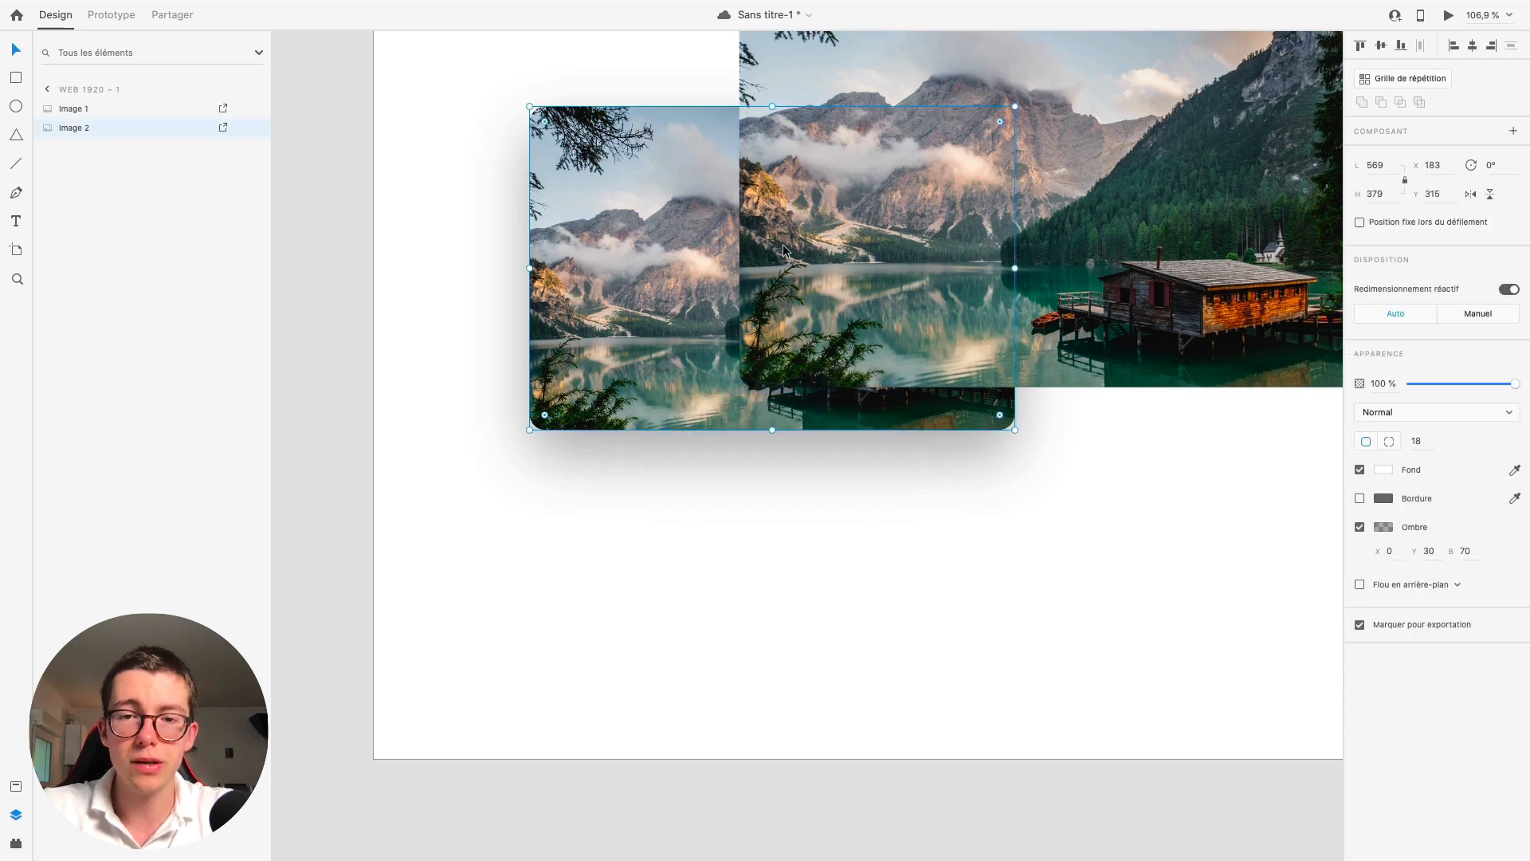
scroll(783, 244, up, 15)
click(954, 337)
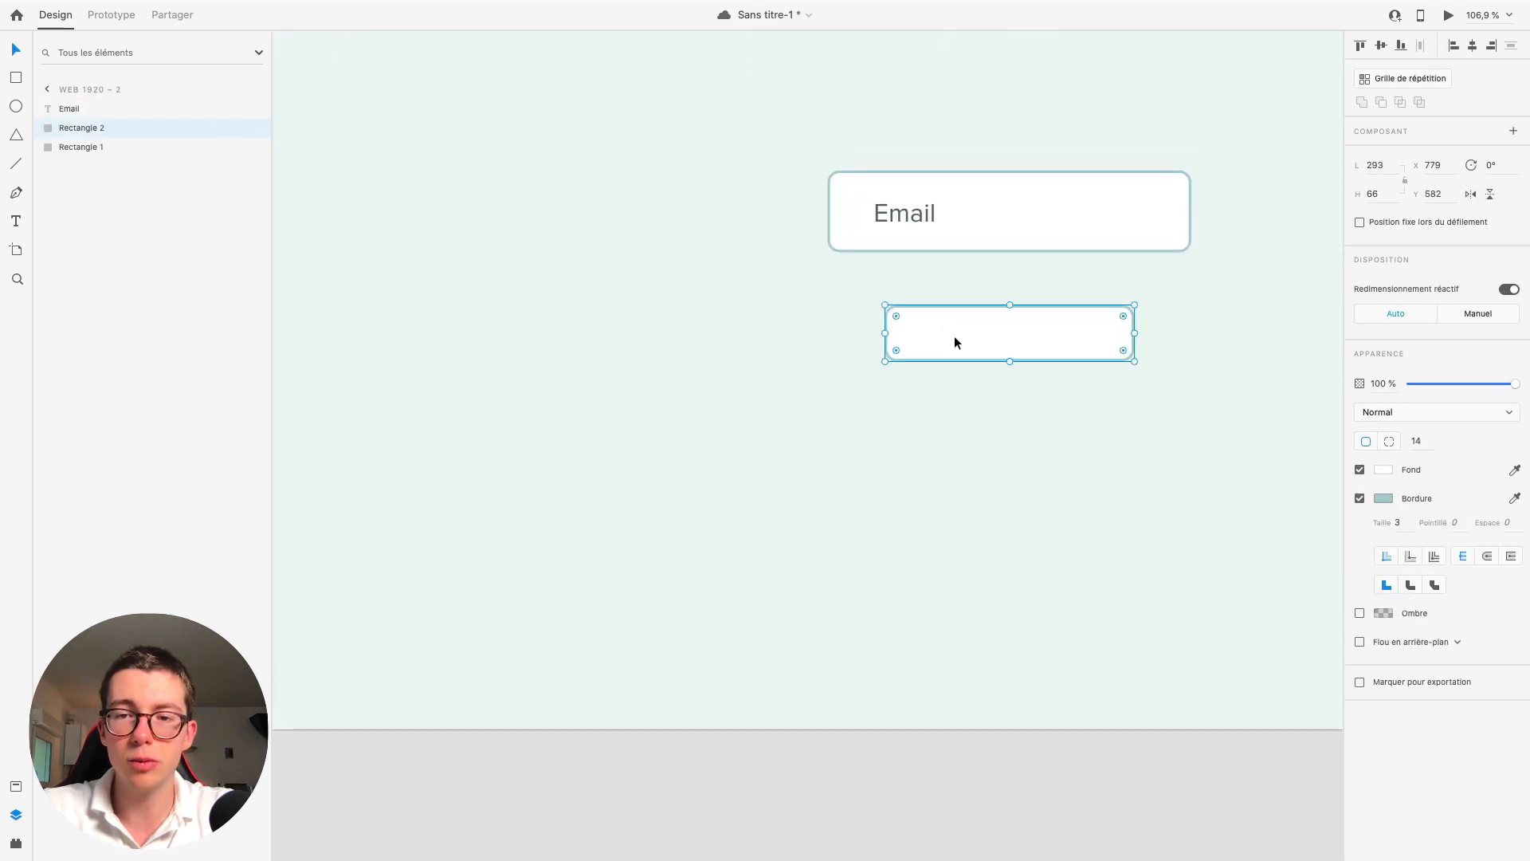
right_click(954, 337)
click(1028, 389)
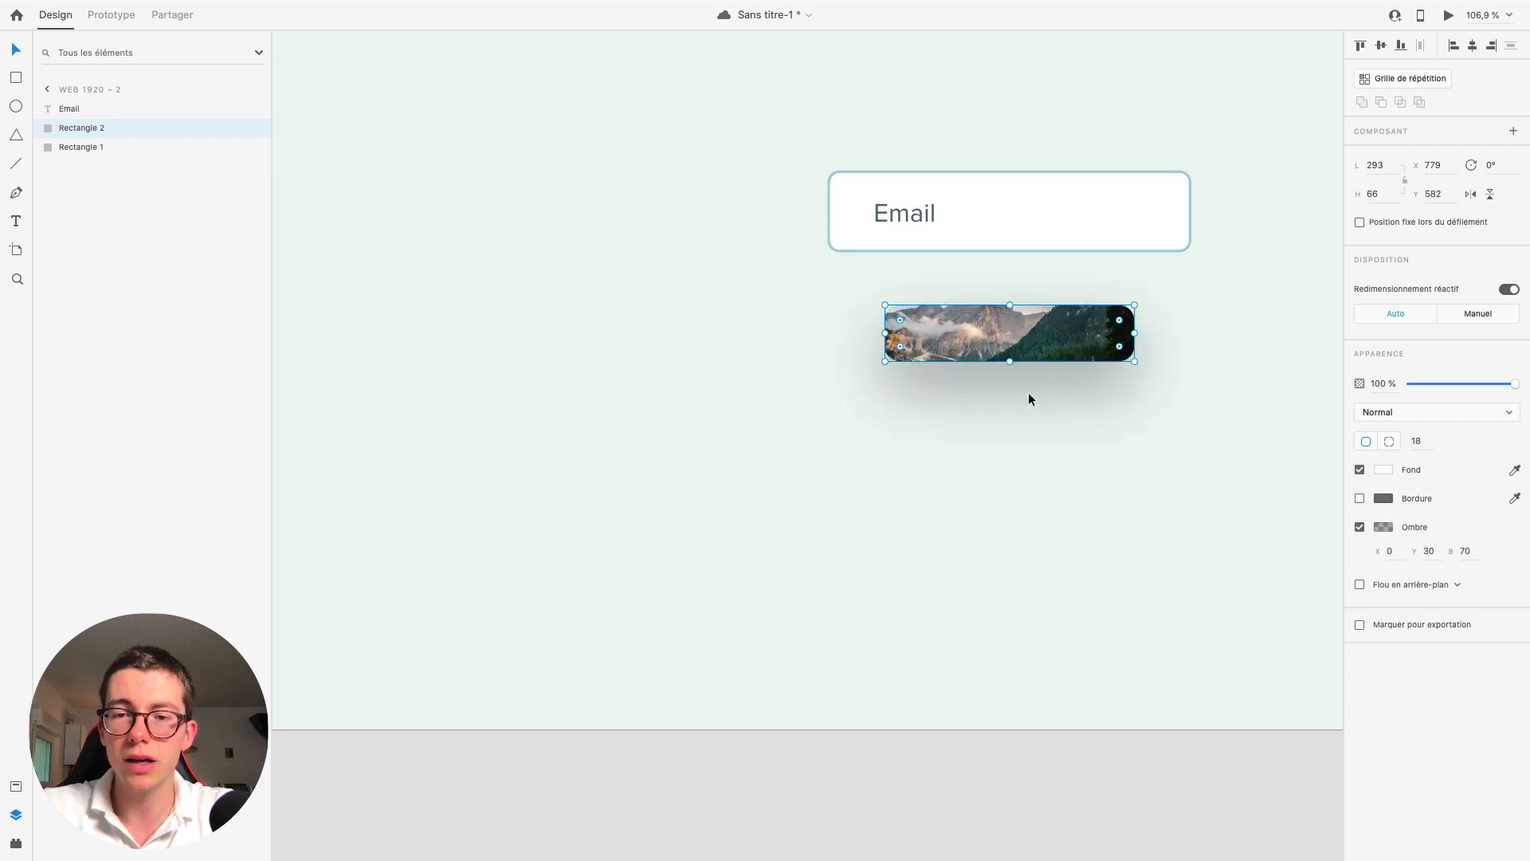
Step: Place the small shadowed rectangle behind the Email field by ordering it below Rectangle 1 and moving it up to Y 443
scroll(1009, 351, right, 2)
scroll(1010, 350, right, 3)
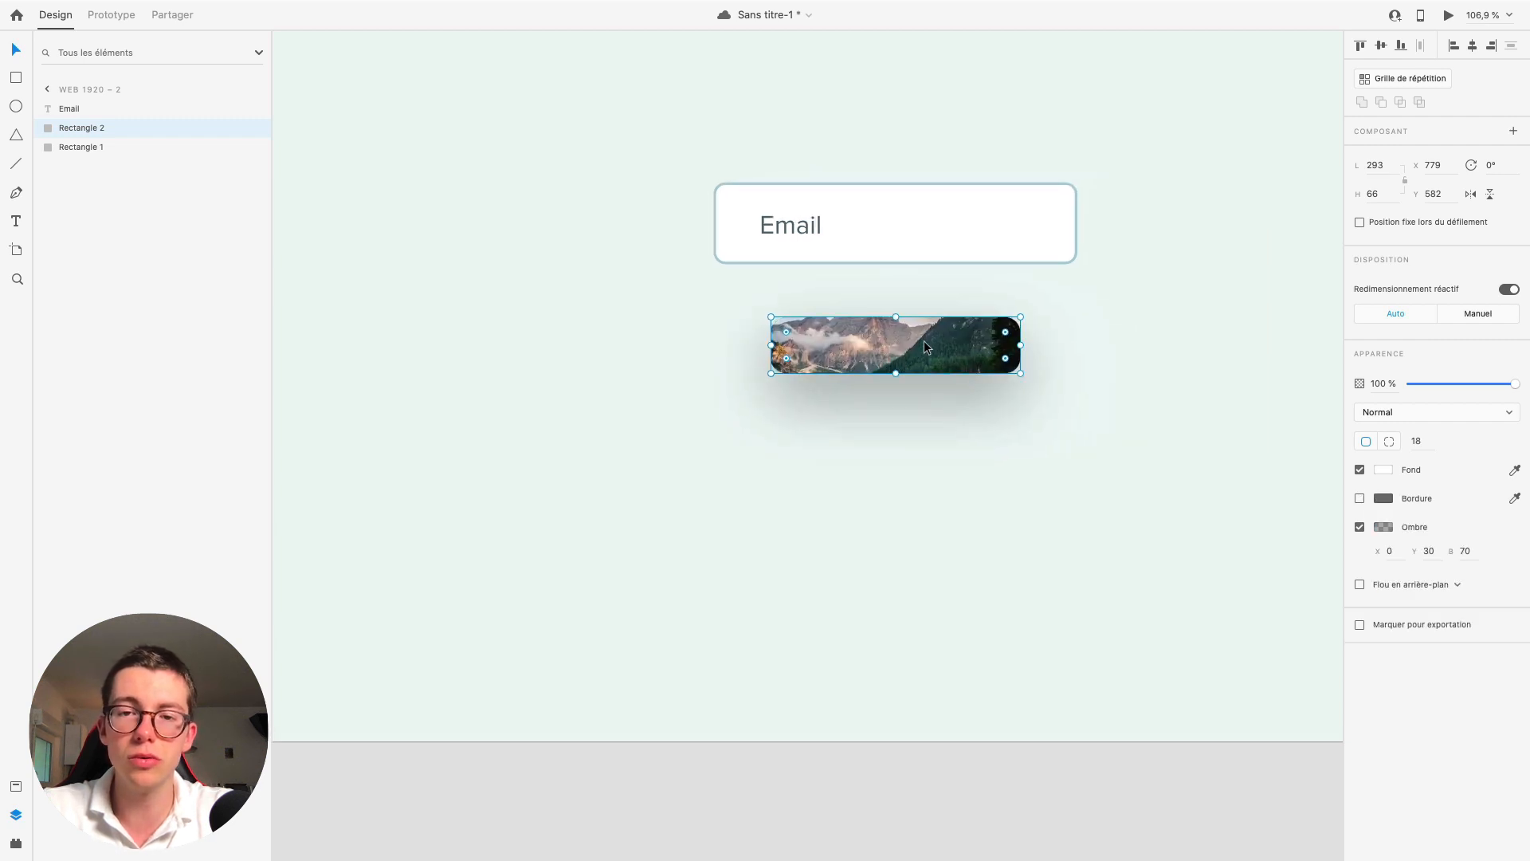
drag(924, 341, 925, 278)
drag(112, 130, 112, 157)
drag(928, 289, 928, 237)
Step: Lower the opacity of the small rectangle's black shadow to about 14 %
click(1384, 527)
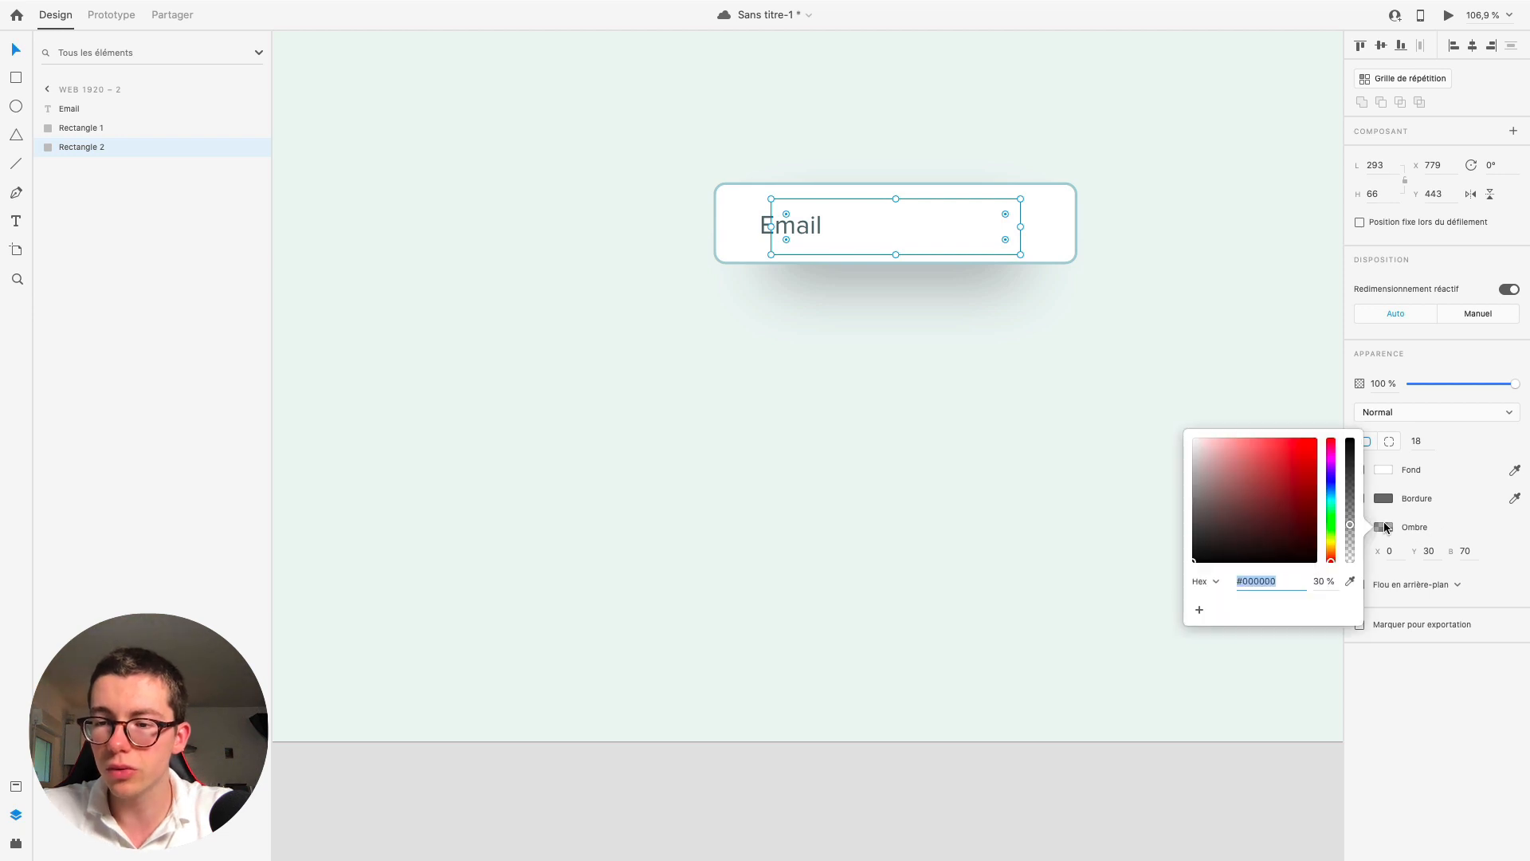
drag(1351, 525, 1351, 549)
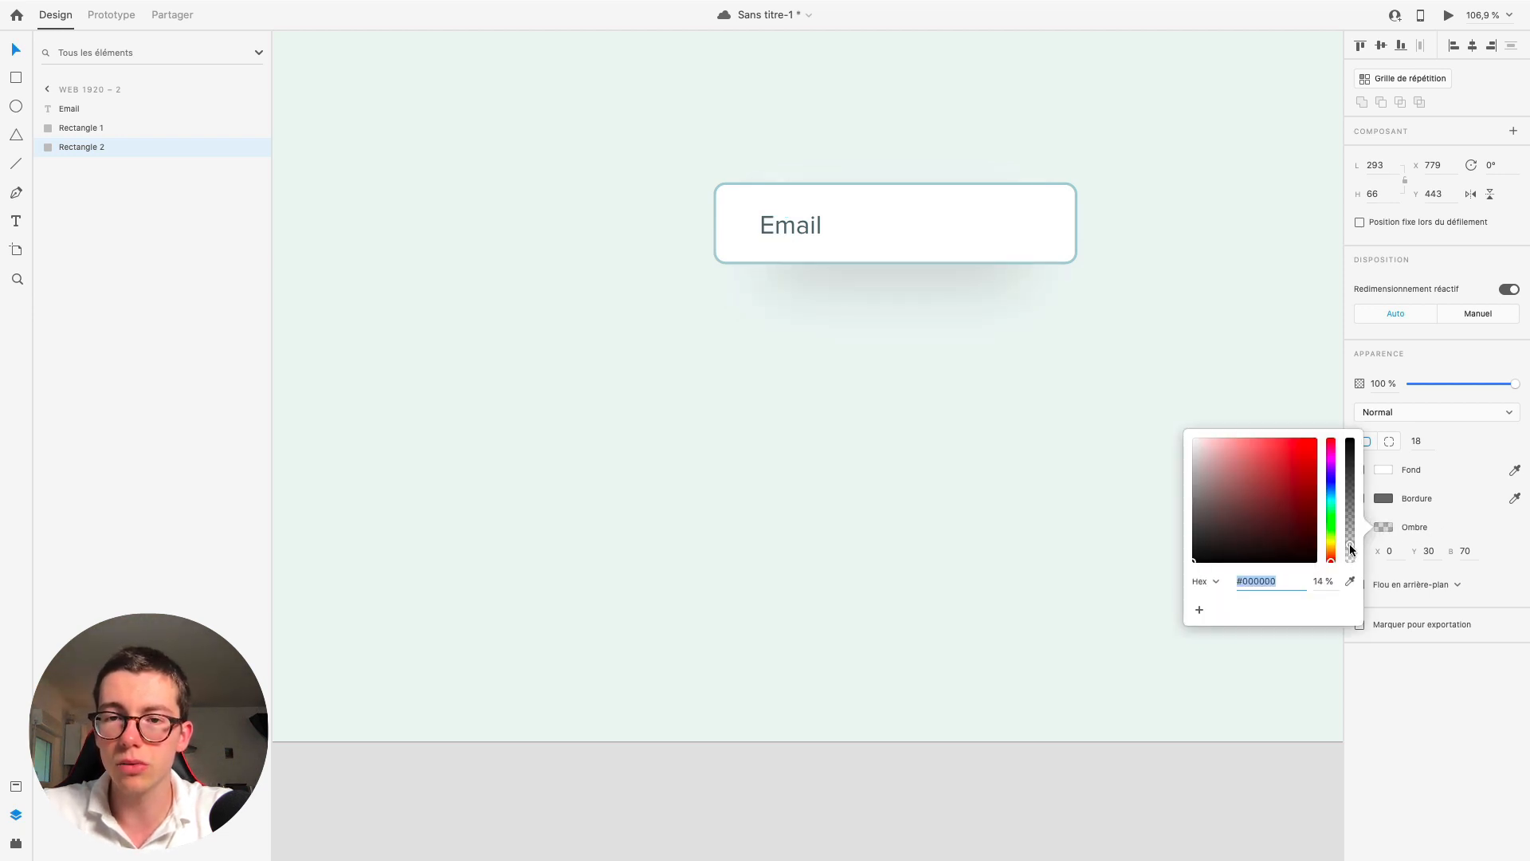
click(1136, 337)
Step: Set the shadow blur of Rectangle 2 behind the Email field to 40
scroll(1137, 336, down, 5)
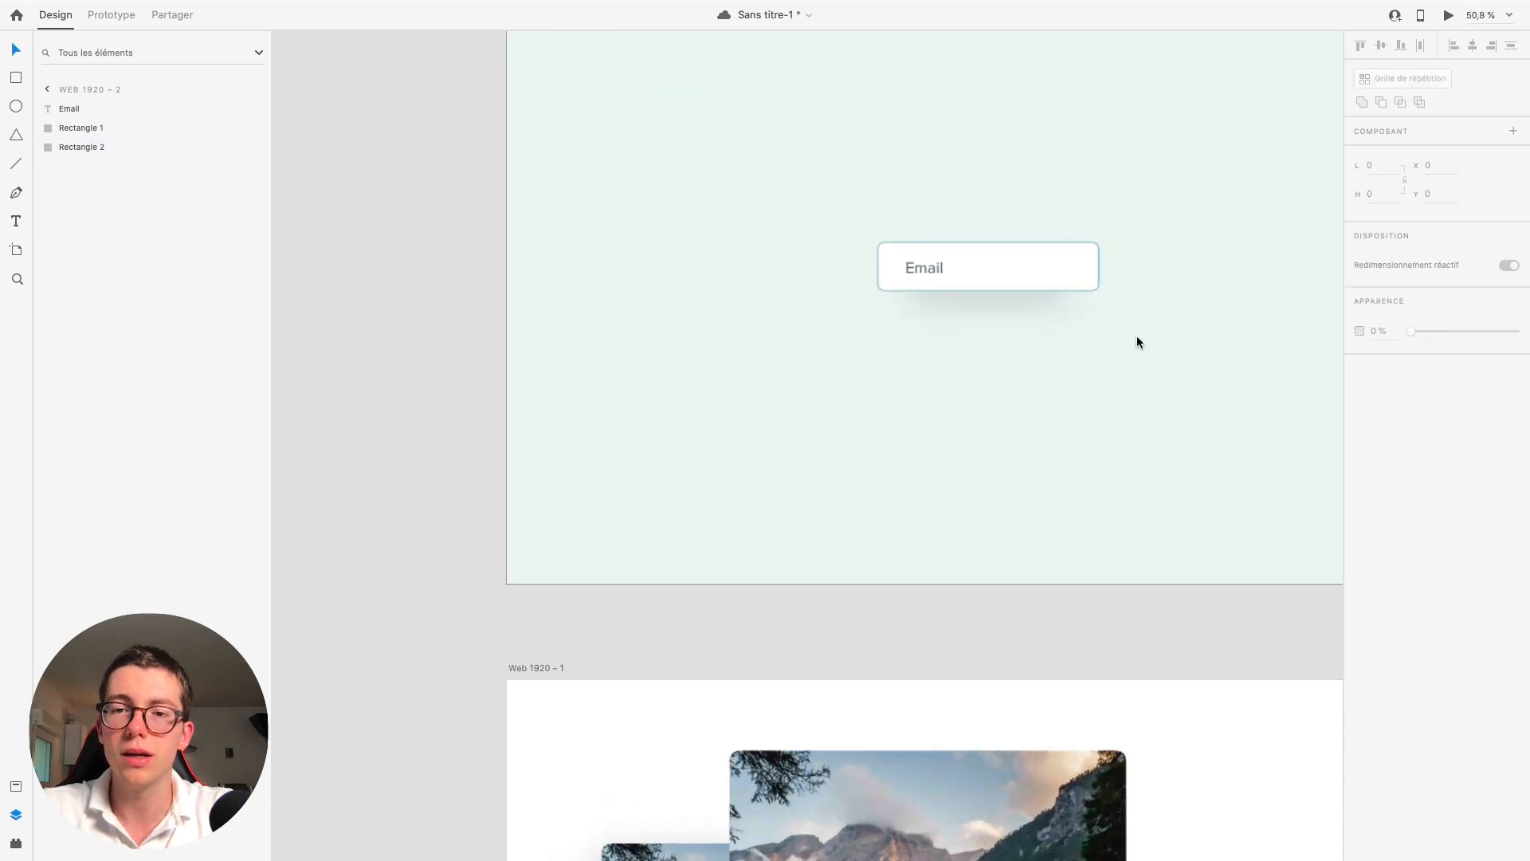
scroll(1137, 337, up, 3)
click(74, 145)
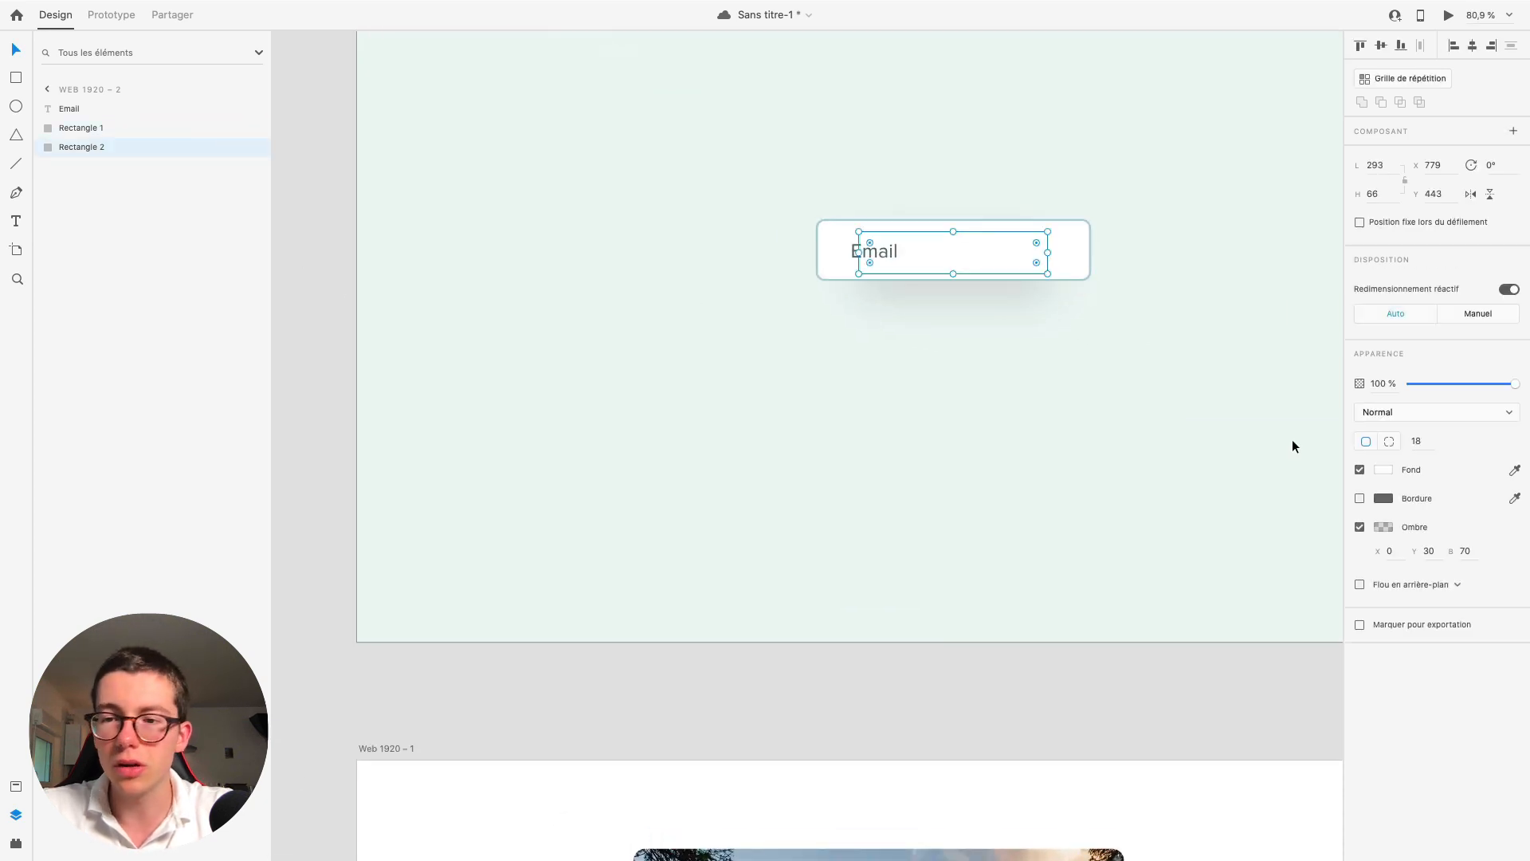
click(1467, 551)
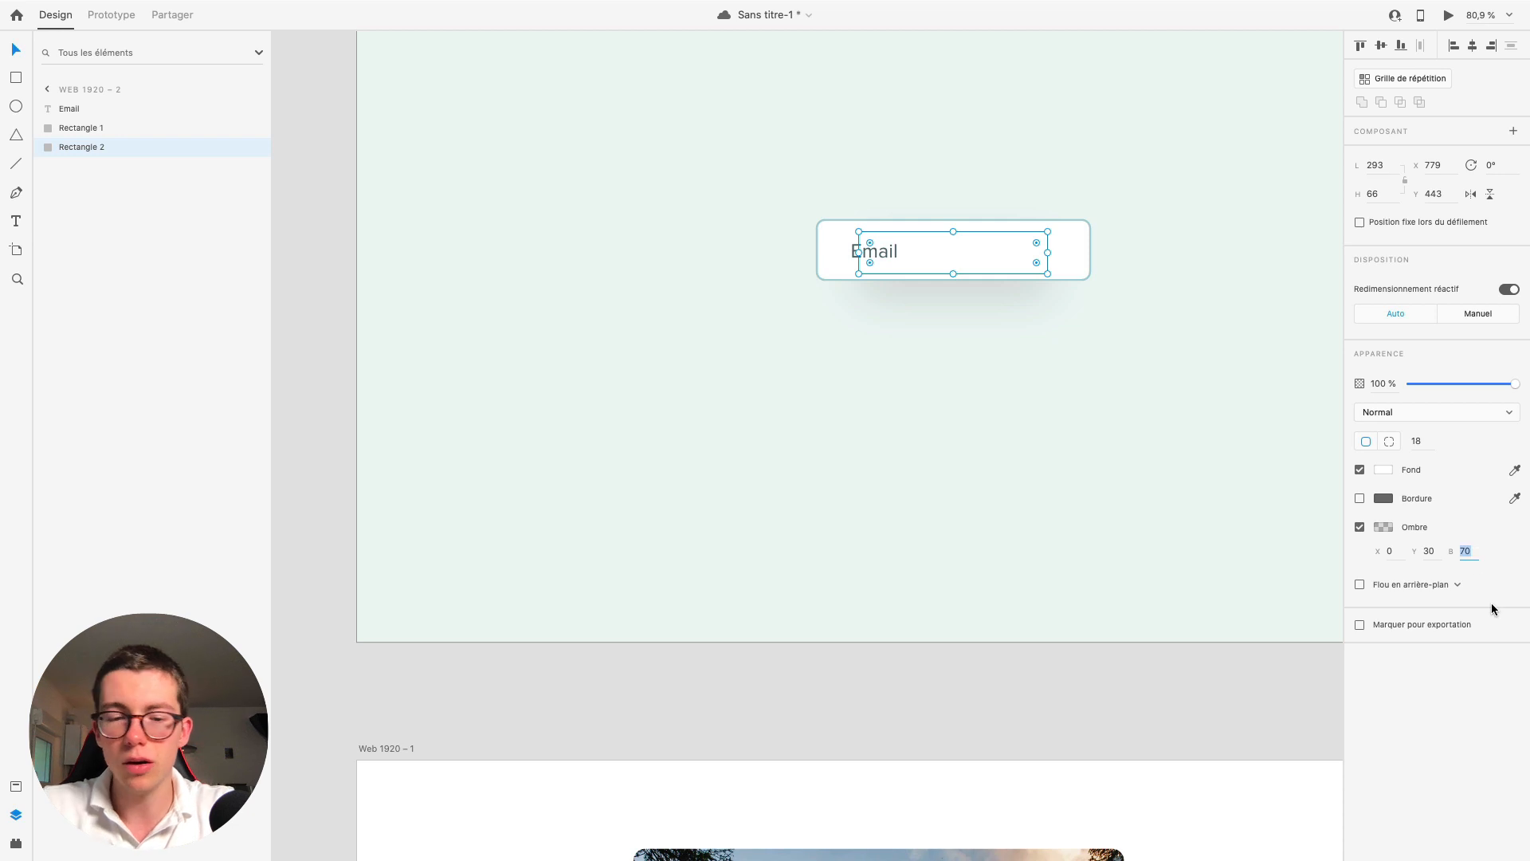
text(40)
key(Return)
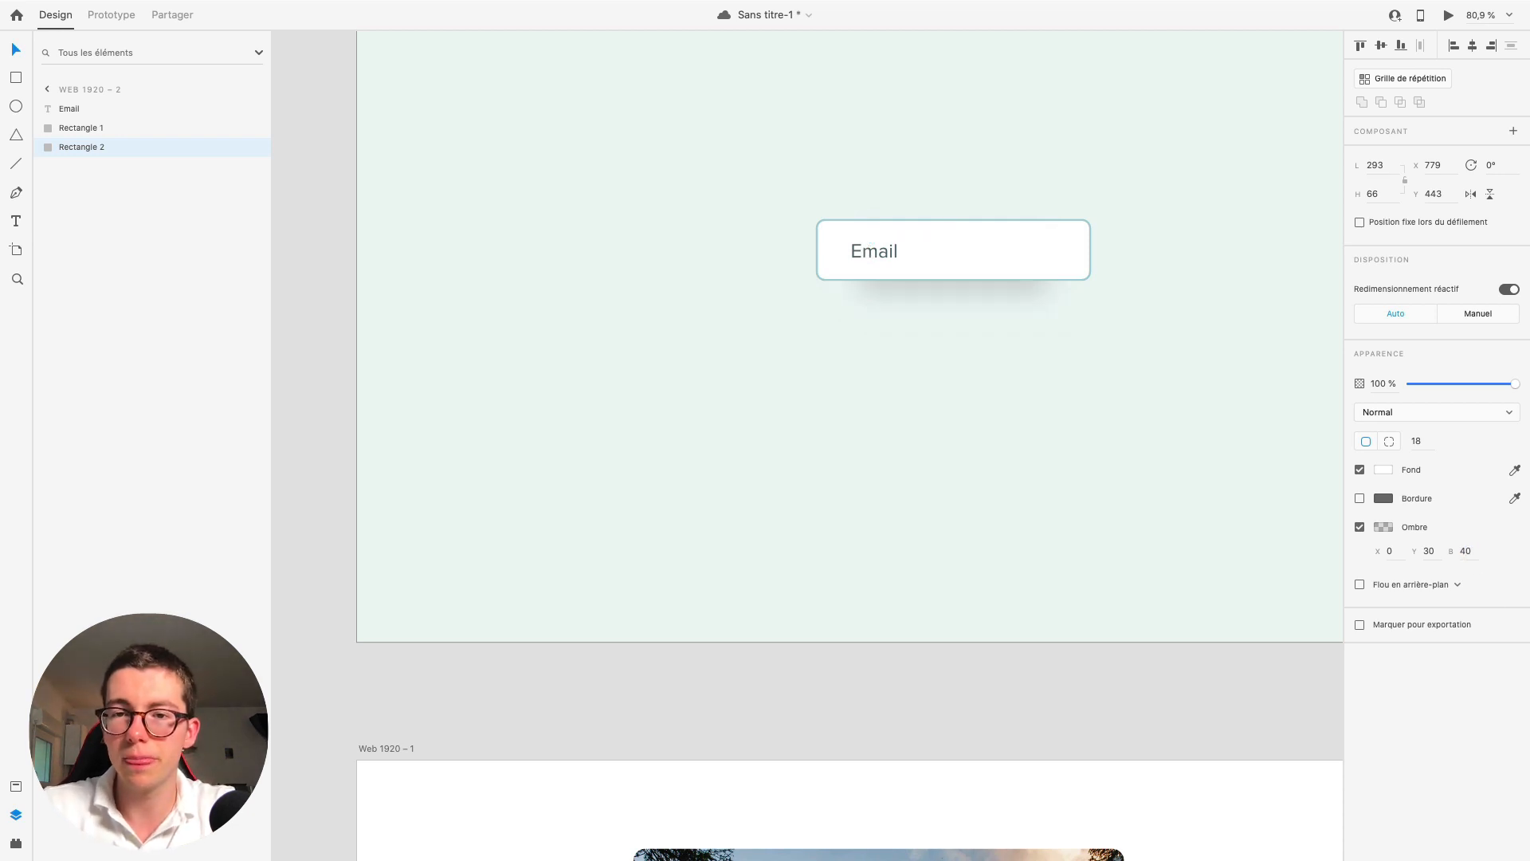
Step: Set the shadow of Rectangle 2 behind the Email field to a Y offset of 20 and a blur of 60
click(1429, 552)
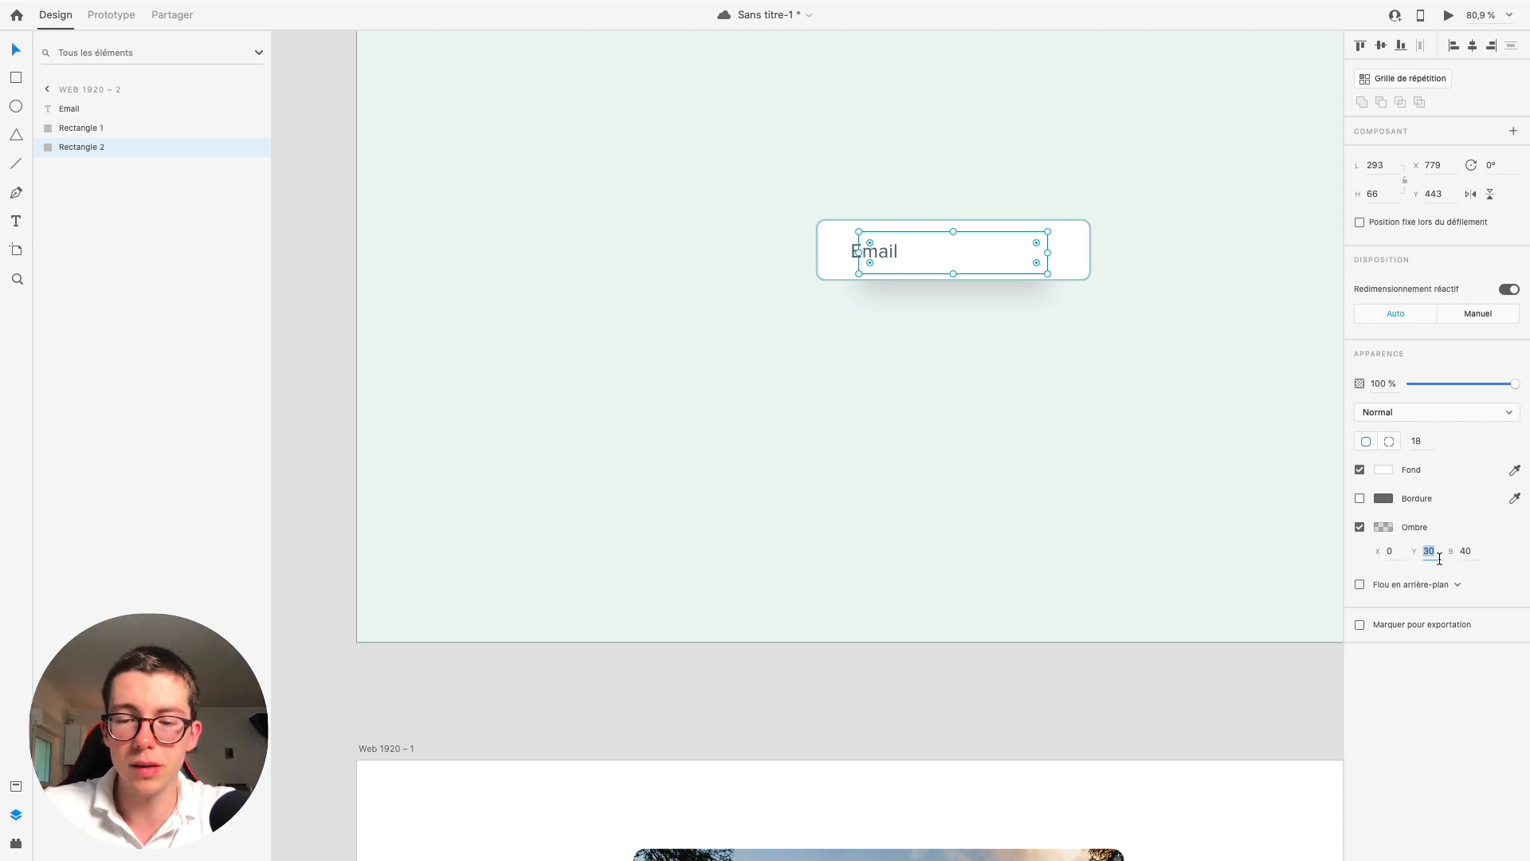
text(20)
key(Return)
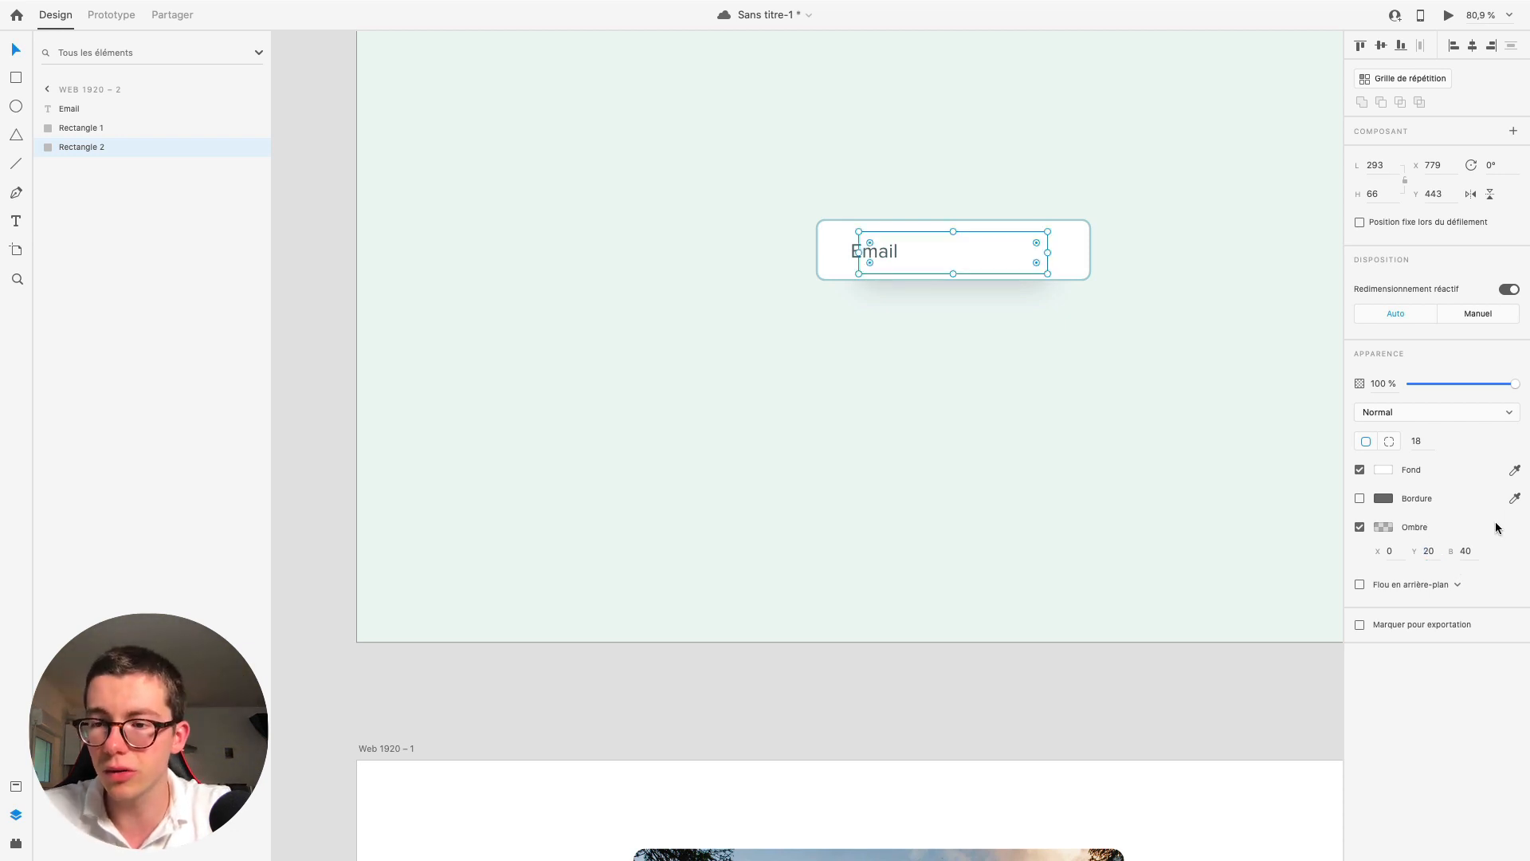
click(1469, 551)
text(6)
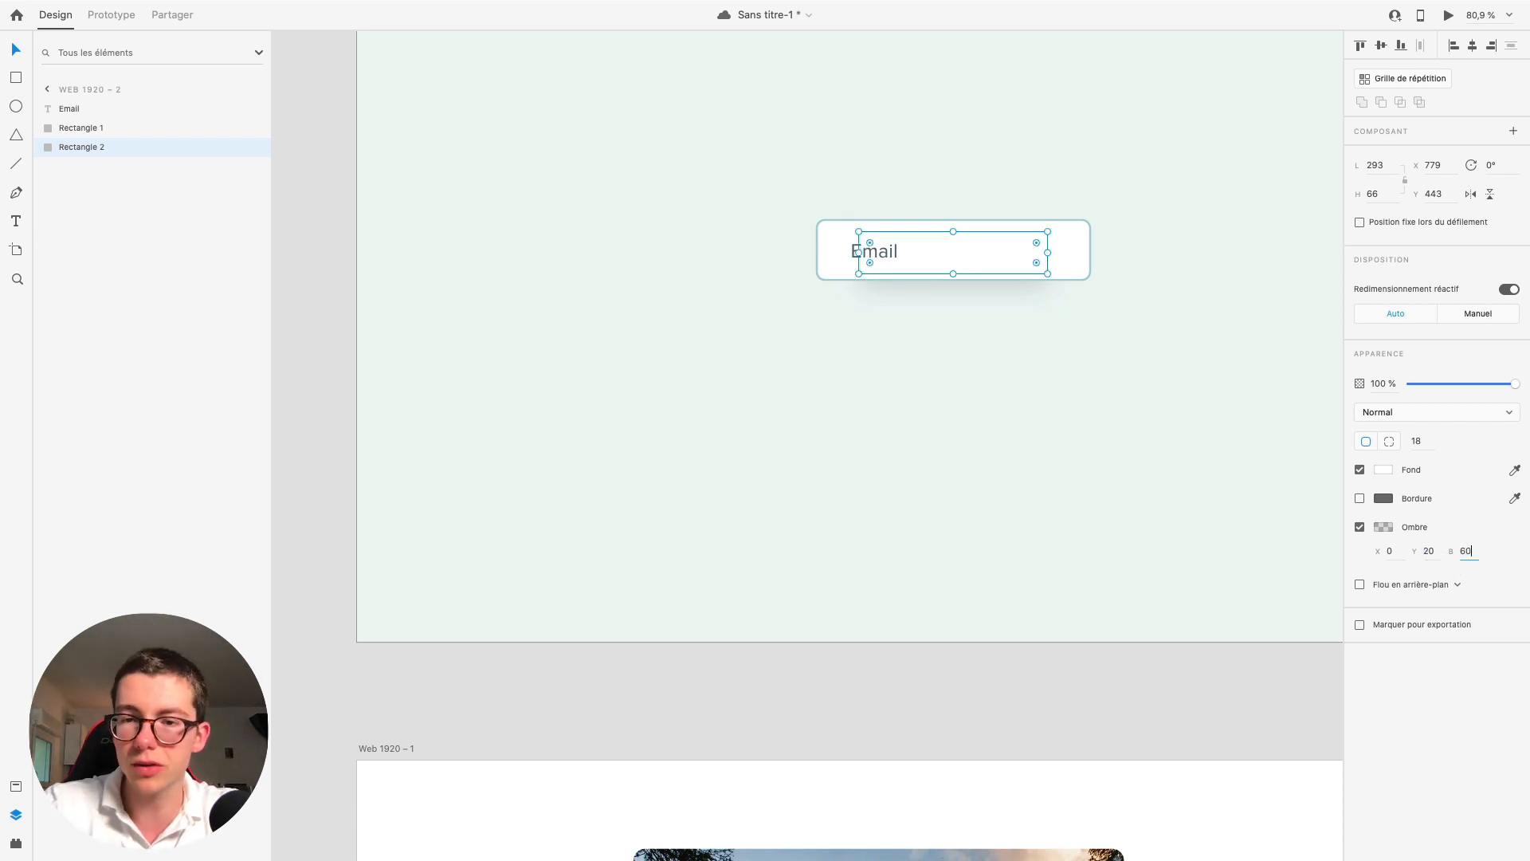
key(Return)
click(825, 550)
scroll(825, 550, down, 5)
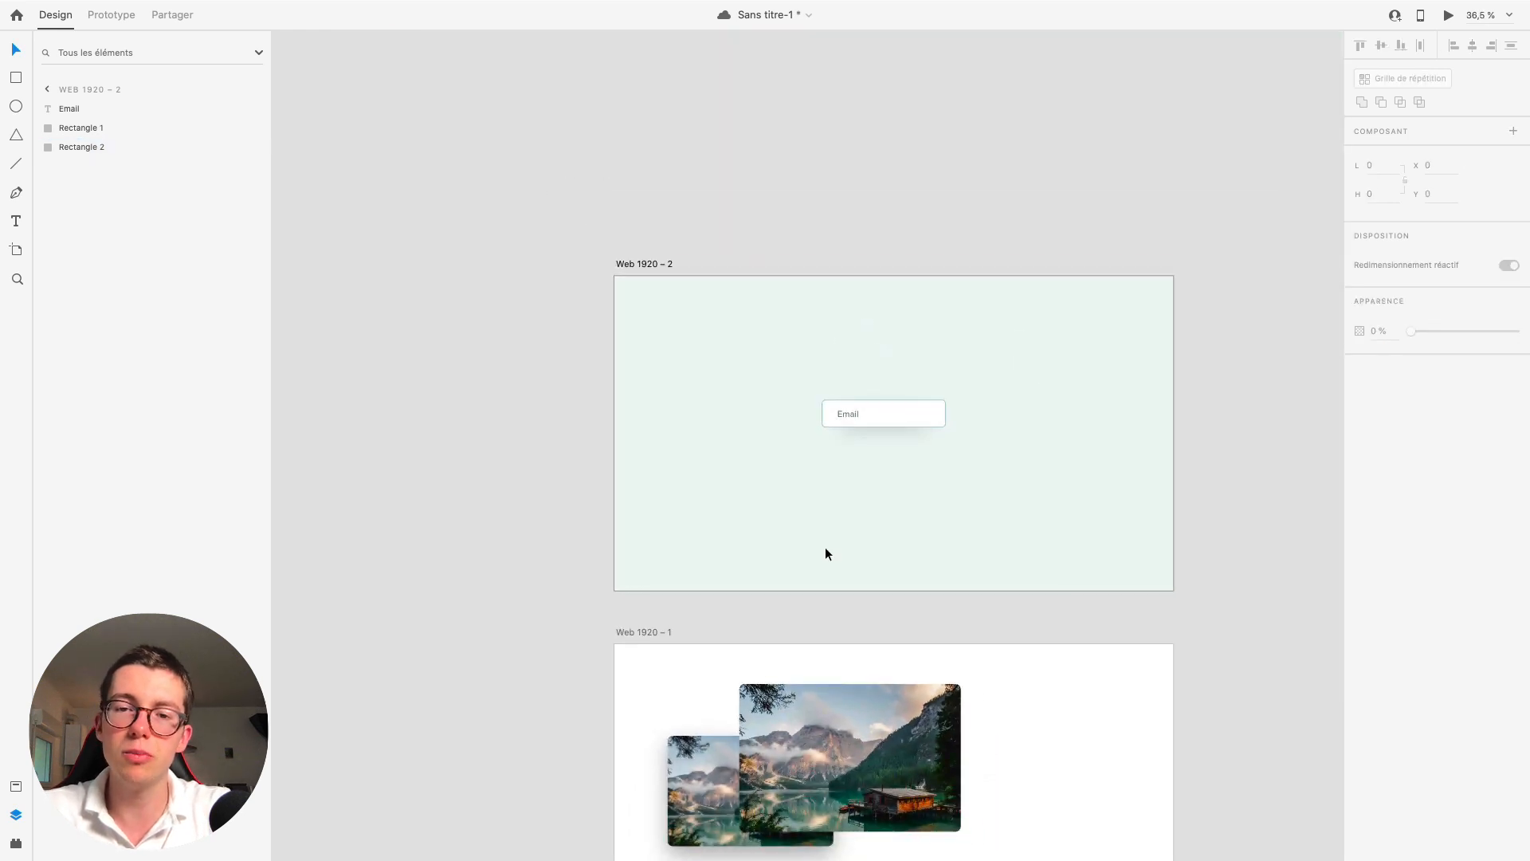
Step: Slightly lower the opacity of the black shadow on Rectangle 2 behind the Email field
scroll(856, 455, up, 5)
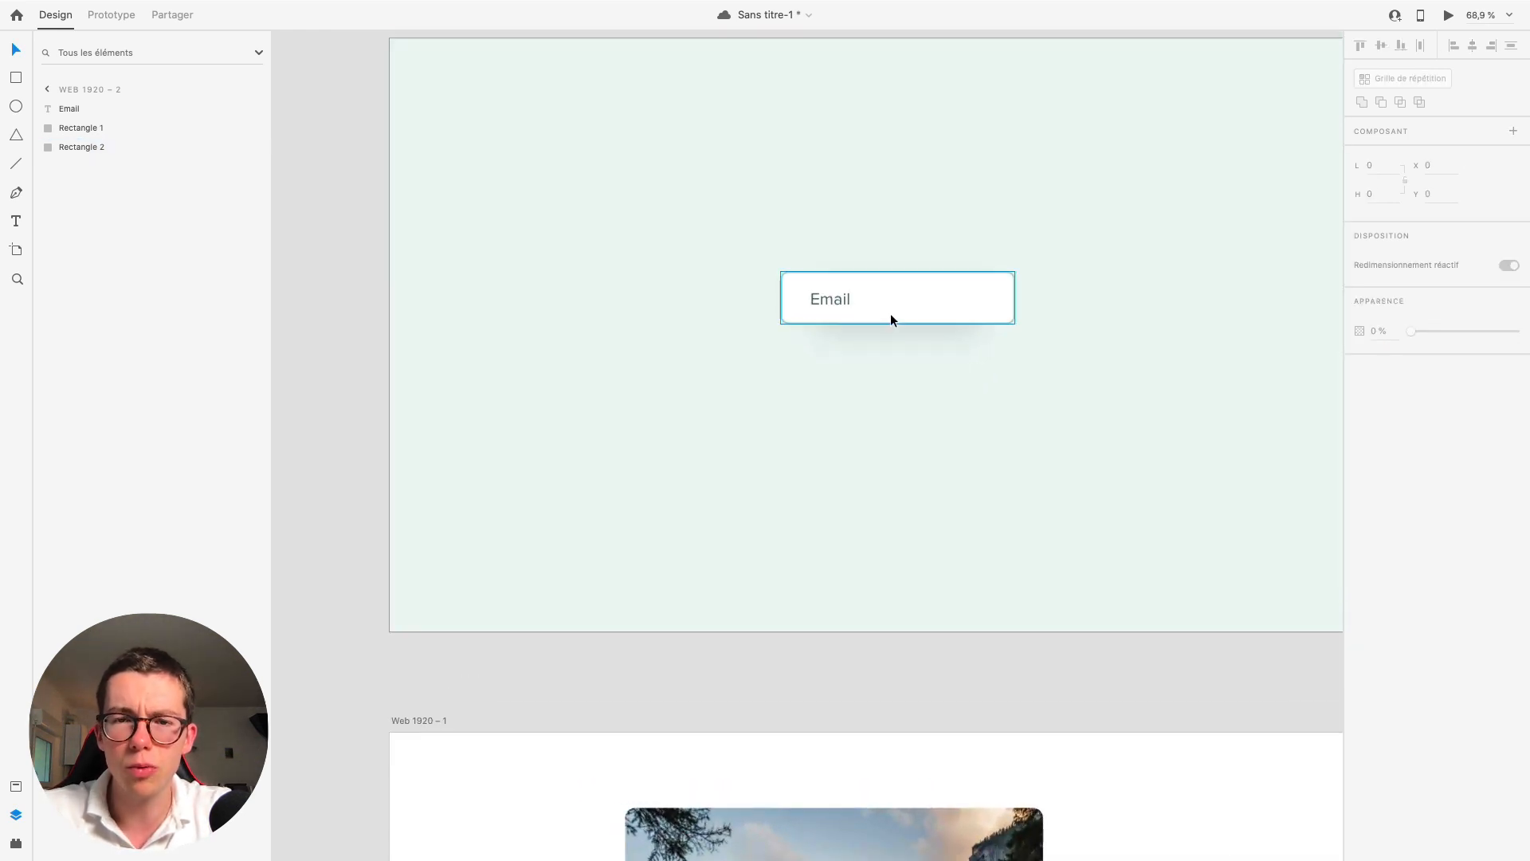
click(92, 147)
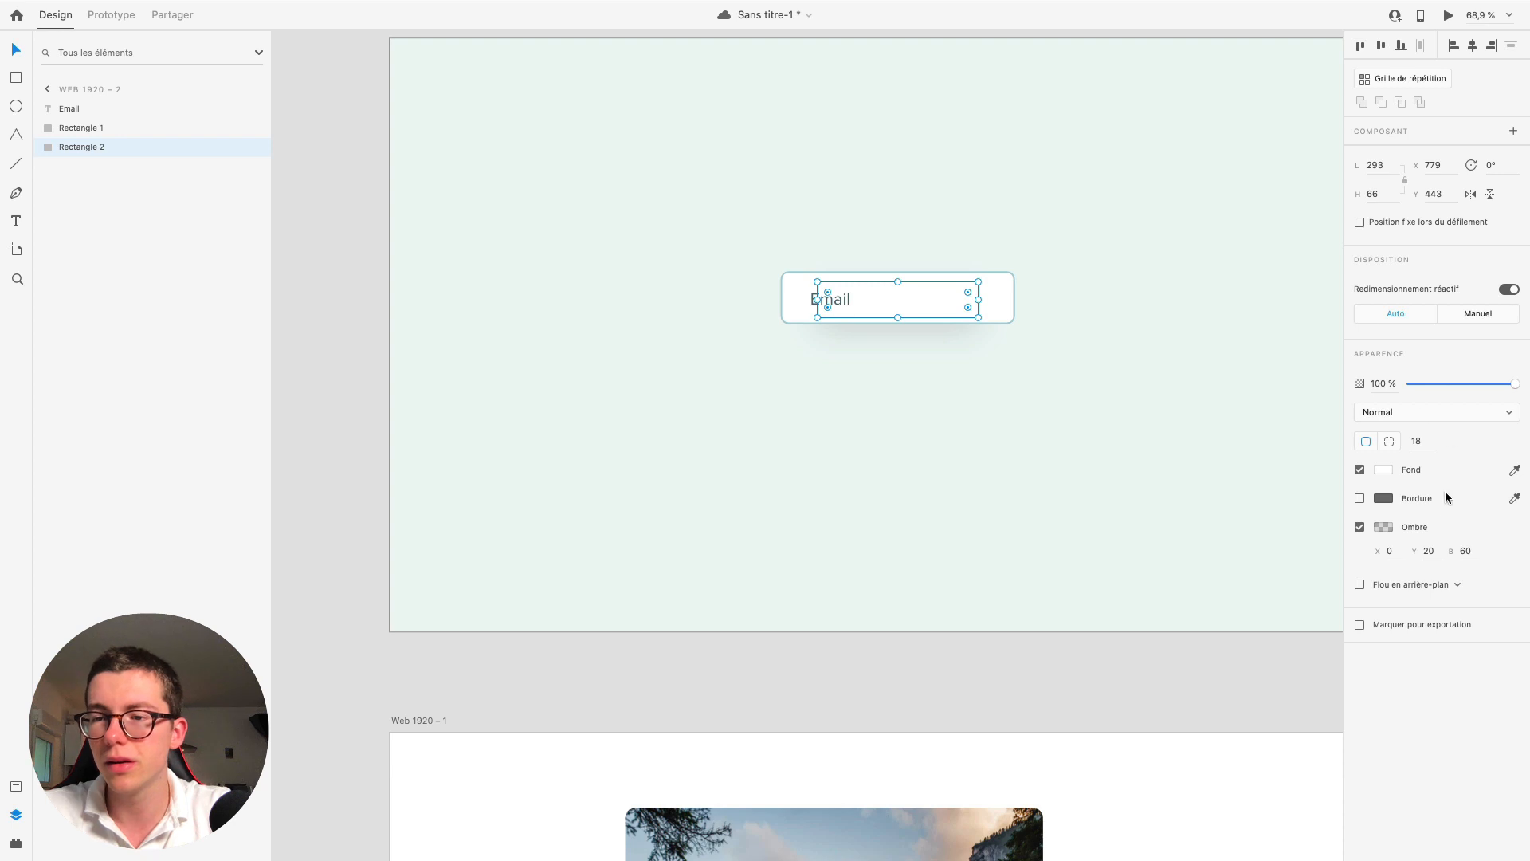
click(1383, 527)
drag(1355, 550, 1353, 556)
click(1173, 402)
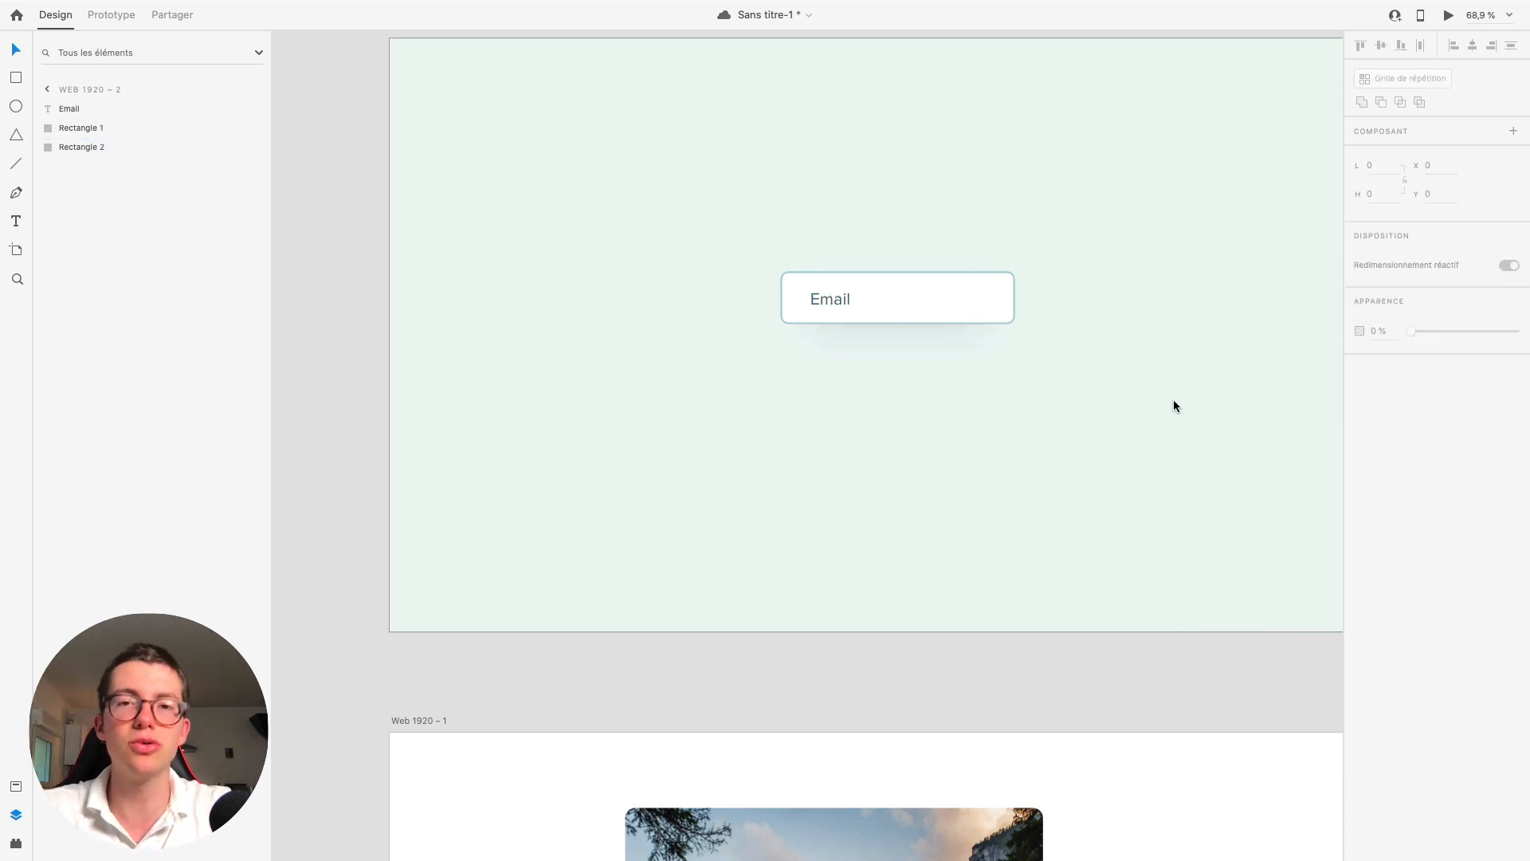
Step: Move the large landscape image on the Web 1920 – 1 artboard over its smaller shadowed copy, at X 87, Y 187
scroll(1173, 402, down, 5)
scroll(1173, 399, down, 6)
scroll(1173, 399, right, 2)
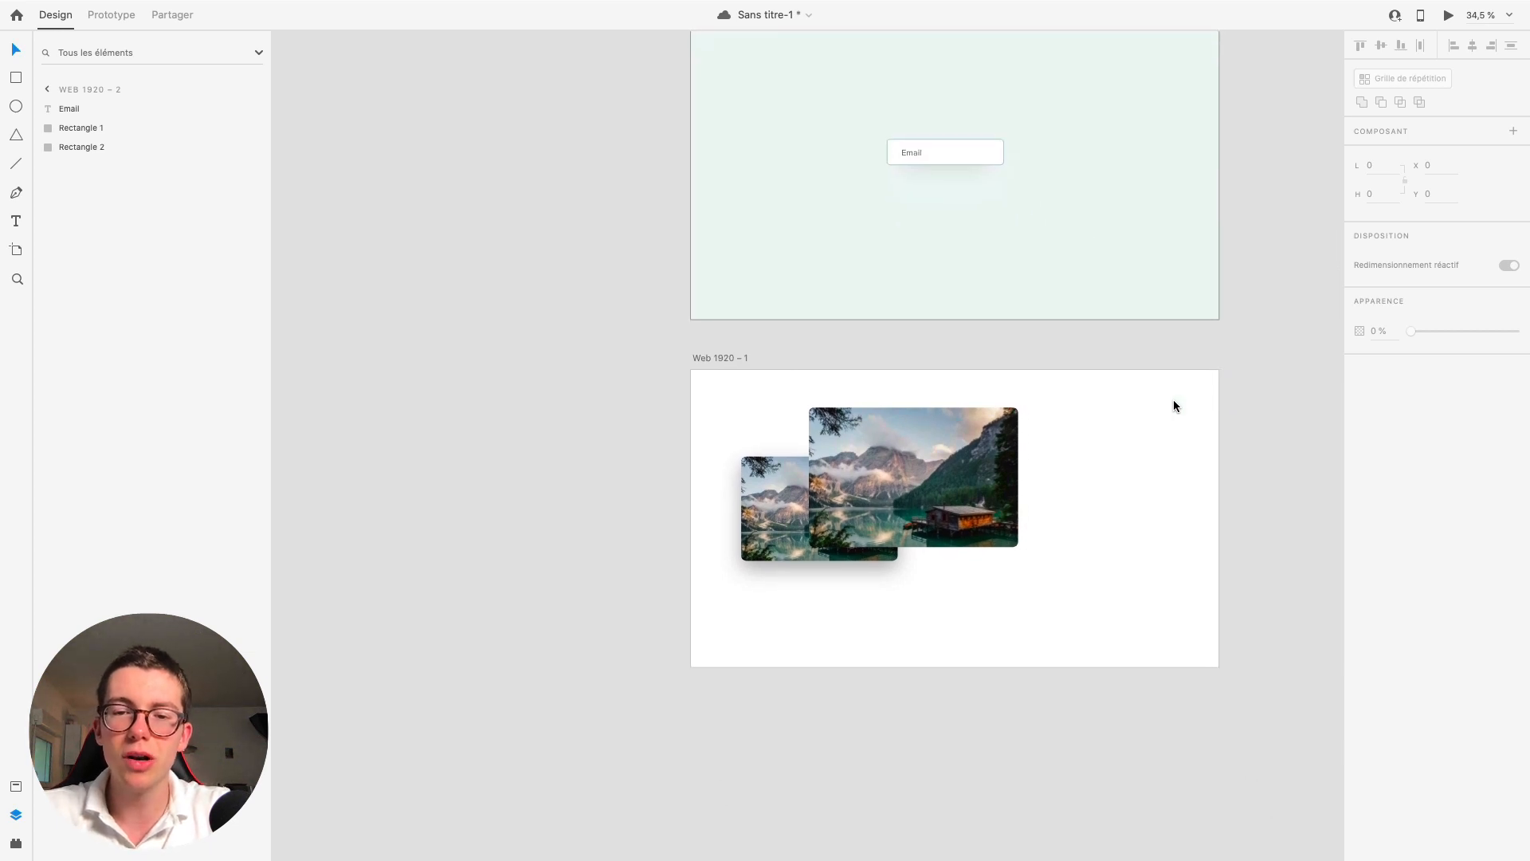
click(873, 435)
drag(873, 435, 798, 443)
Step: Save the document with the finished Email field and landscape image shadows
scroll(916, 381, up, 4)
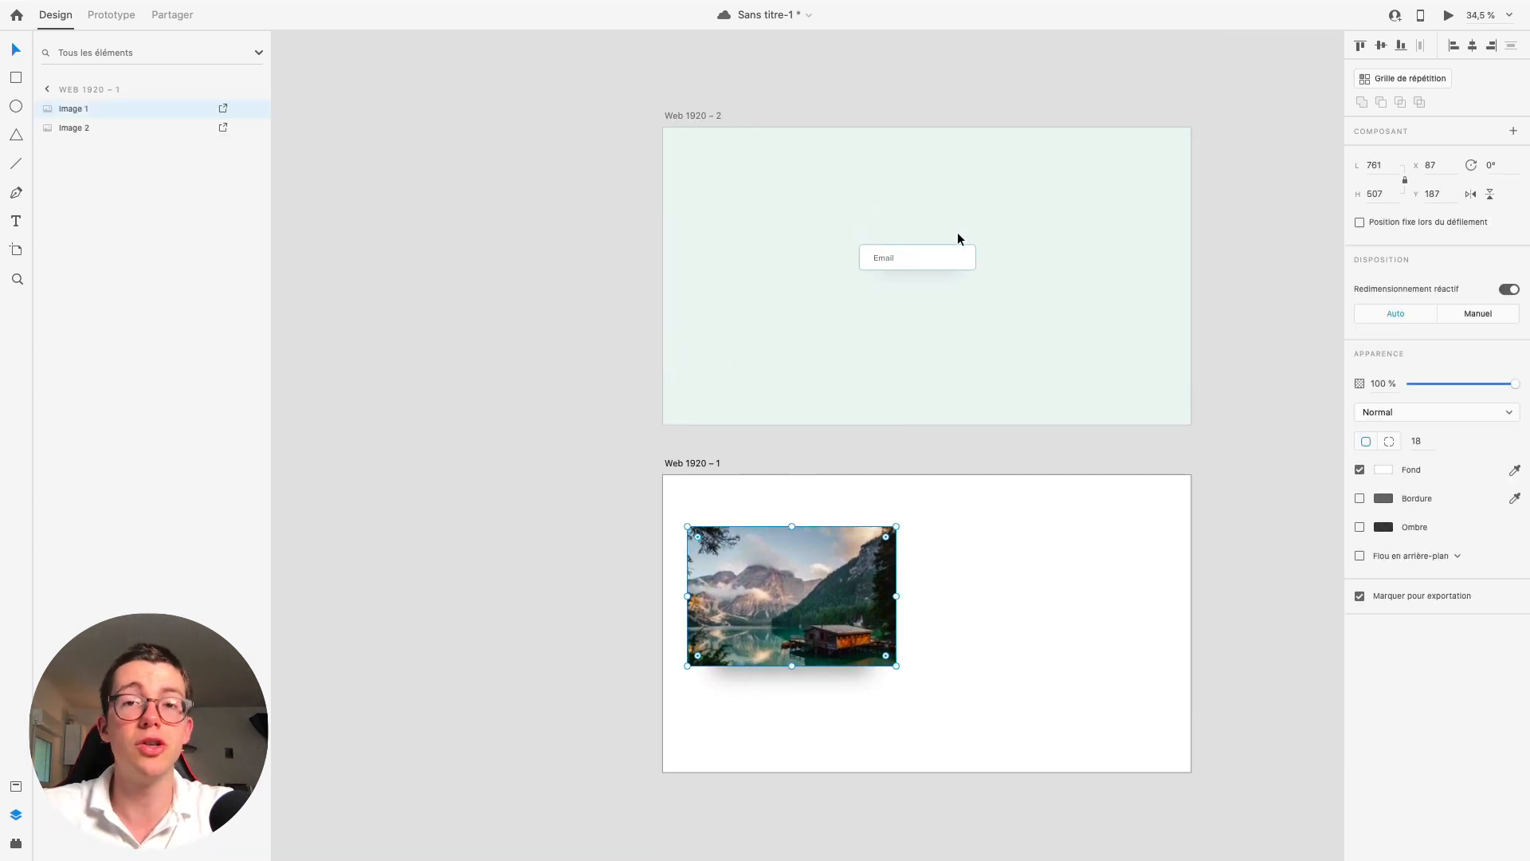
scroll(959, 232, up, 5)
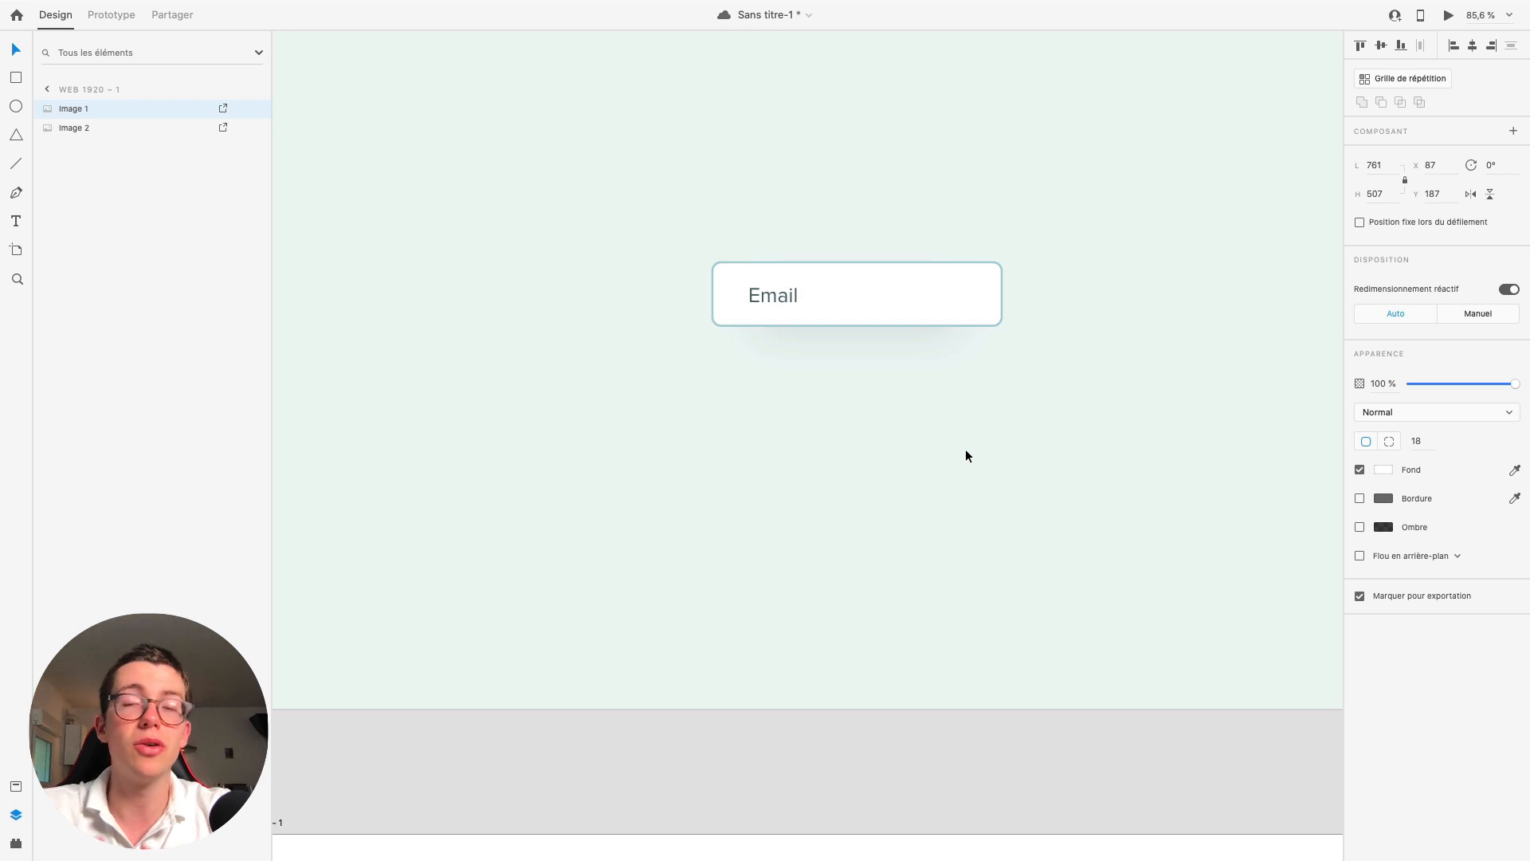
key(ctrl+s)
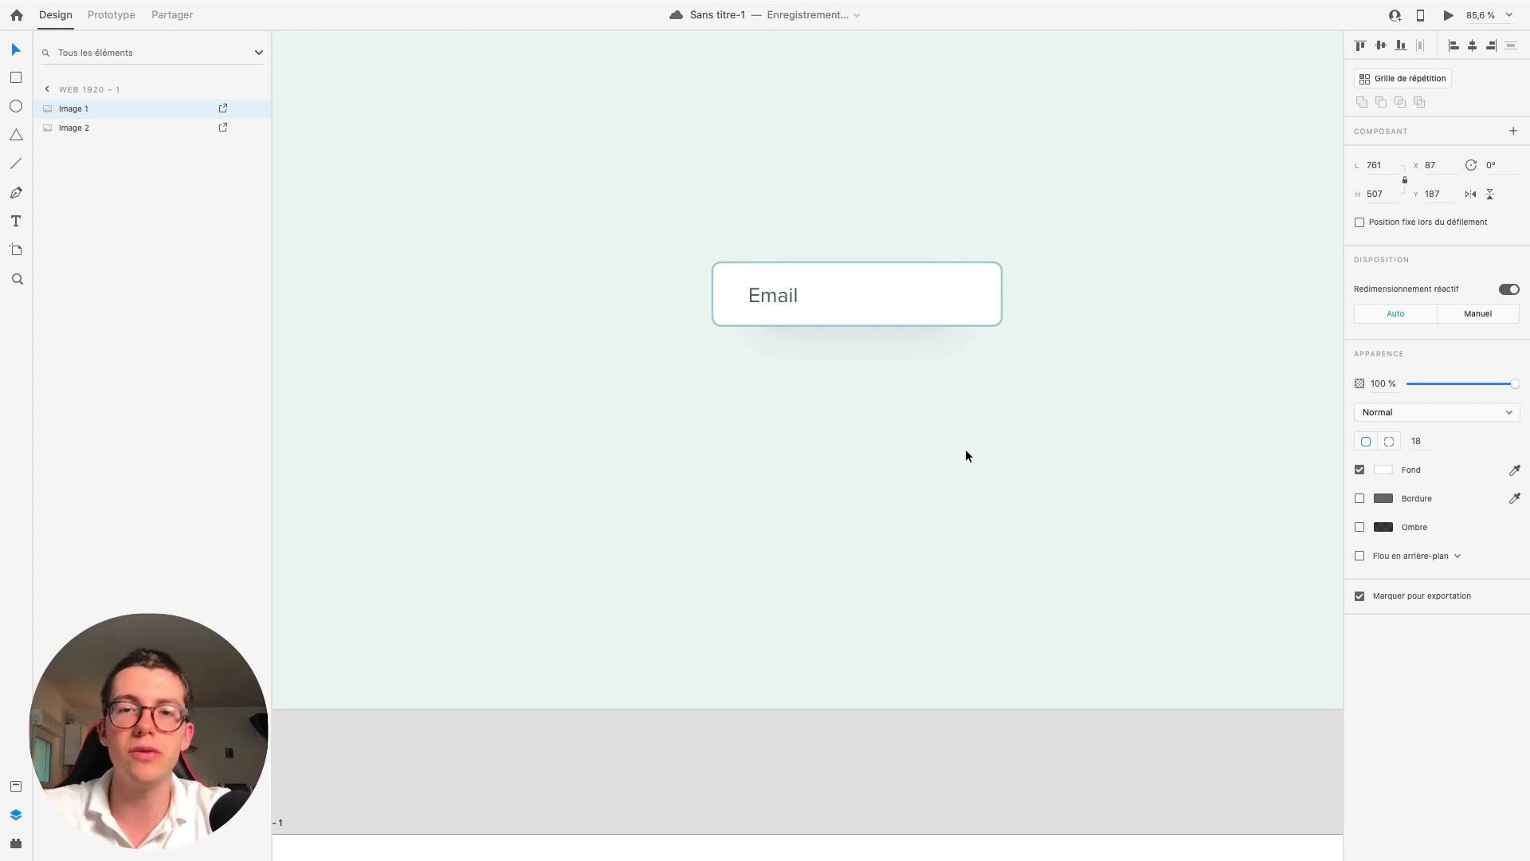